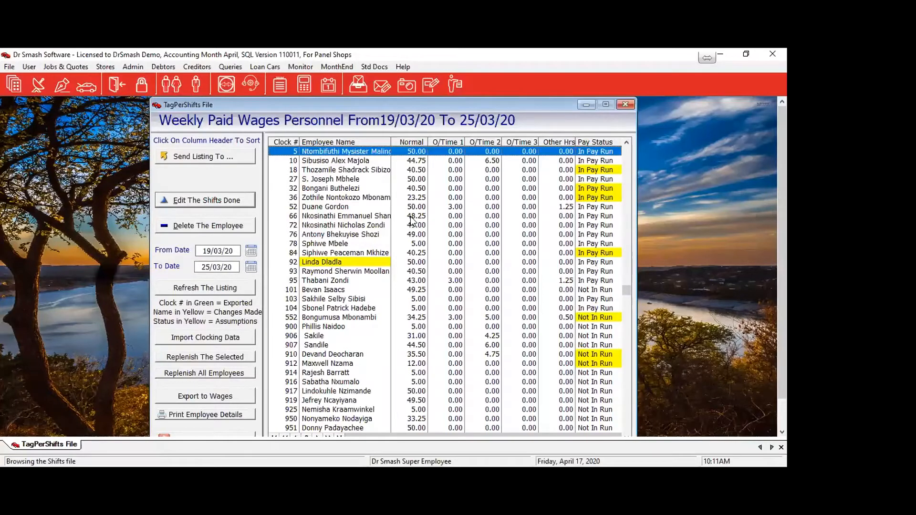
Open employee 36's shifts for 19/03/20–25/03/20 and view the original 23/03/20 clockings (one 7:08 entry).
click(582, 199)
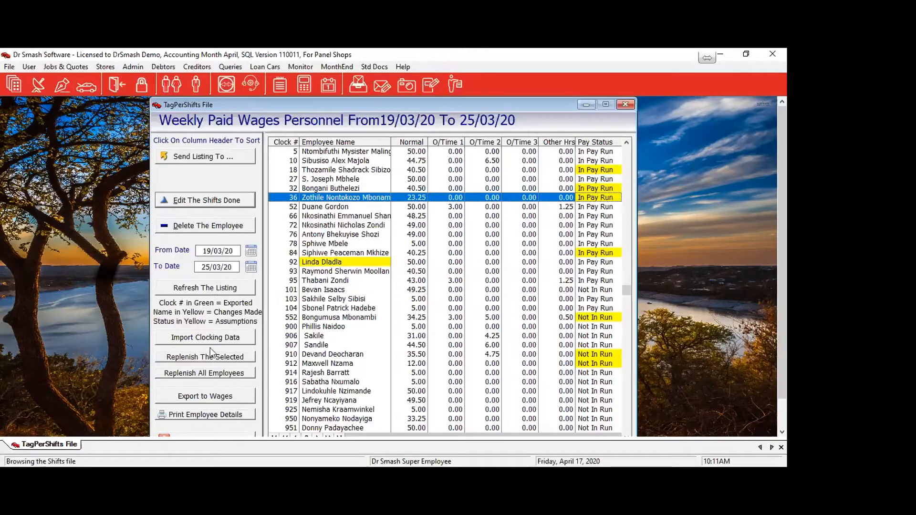
double_click(321, 198)
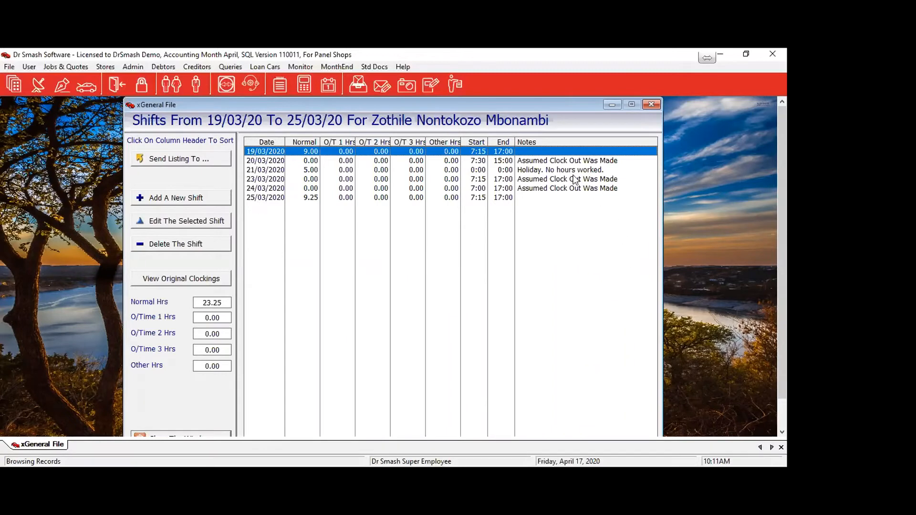
click(520, 163)
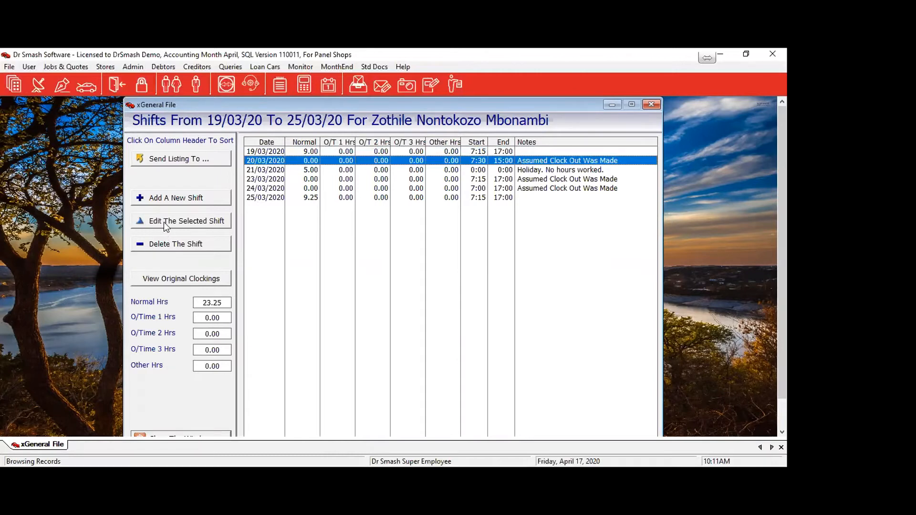
key(Down)
key(Down)
key(Down)
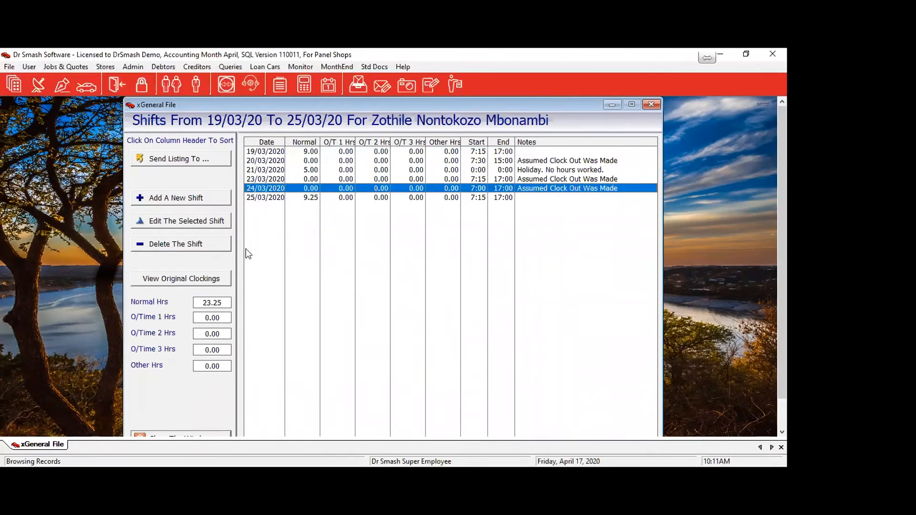
click(269, 164)
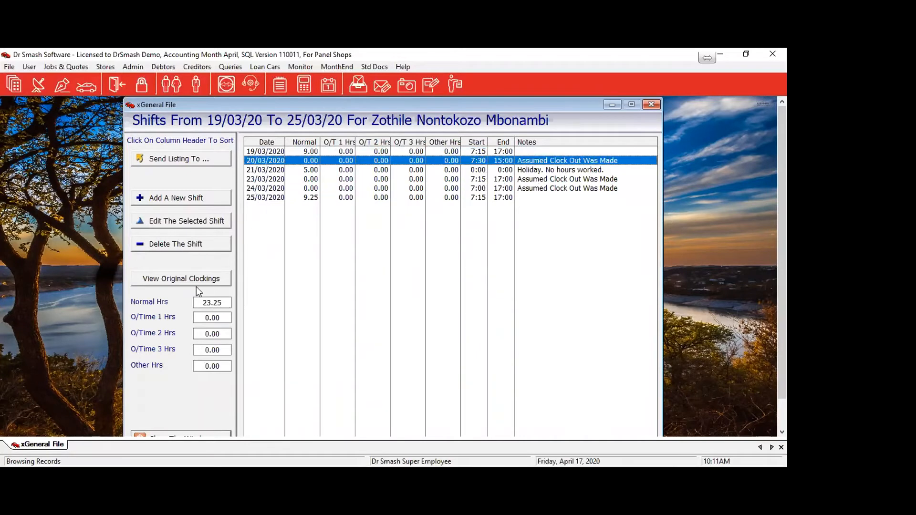
click(167, 283)
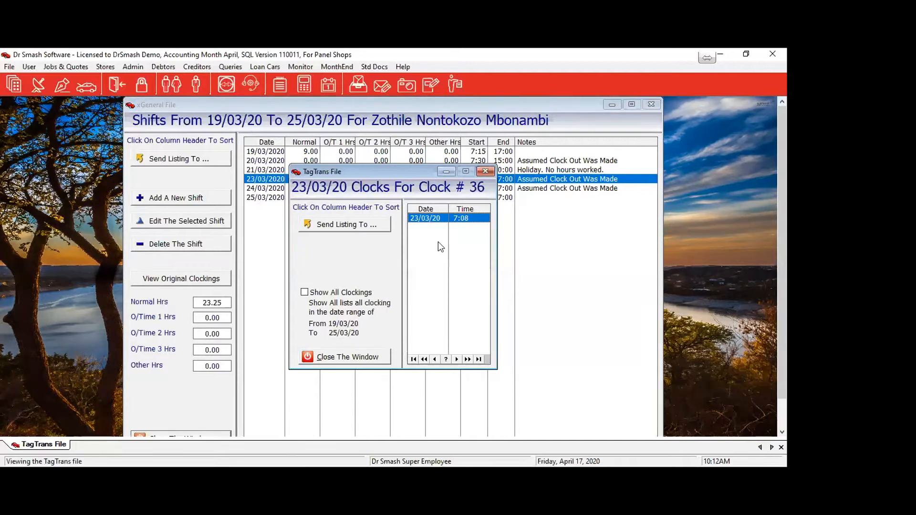
Accept the edited 23/03/2020 shift at 9.25 normal hours, giving 32.50 weekly, and return to the wages list.
click(377, 356)
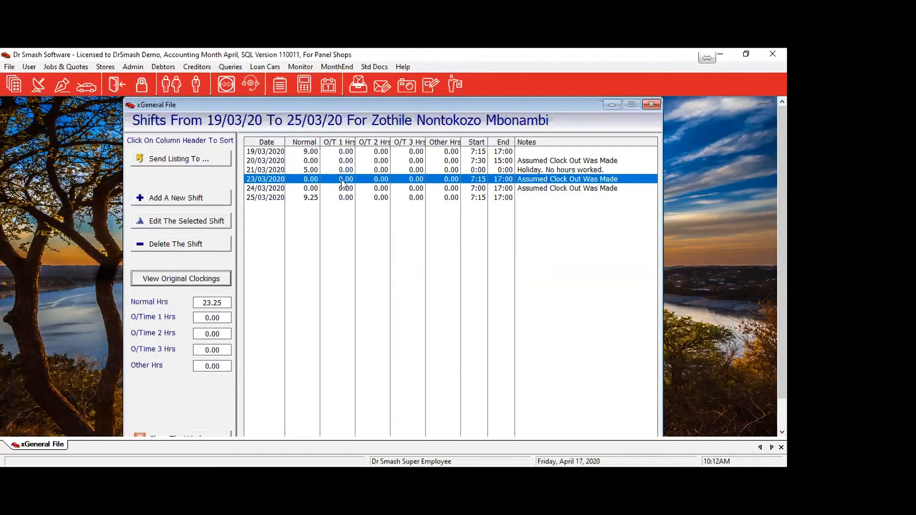
click(158, 221)
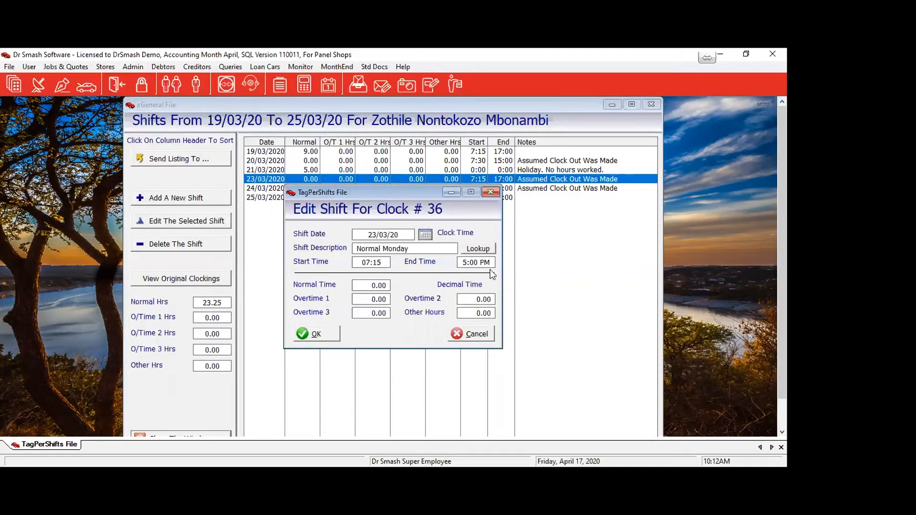
click(319, 335)
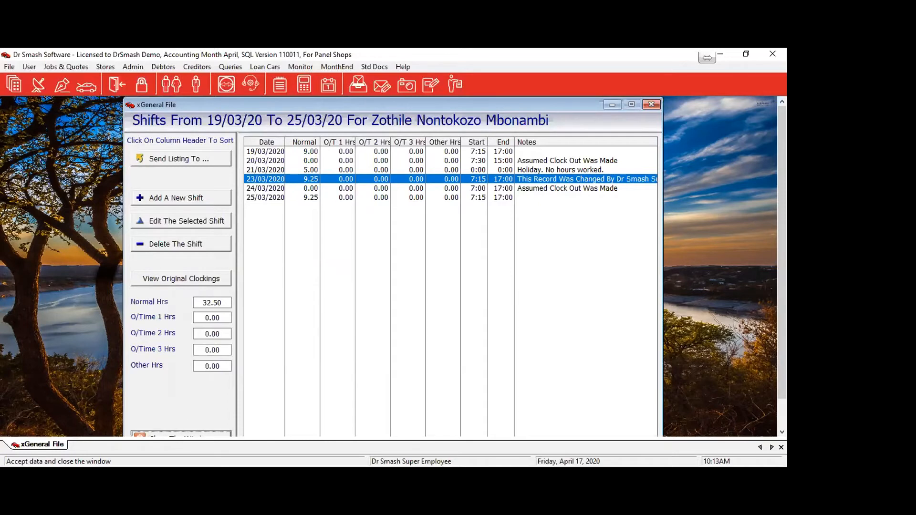
key(Escape)
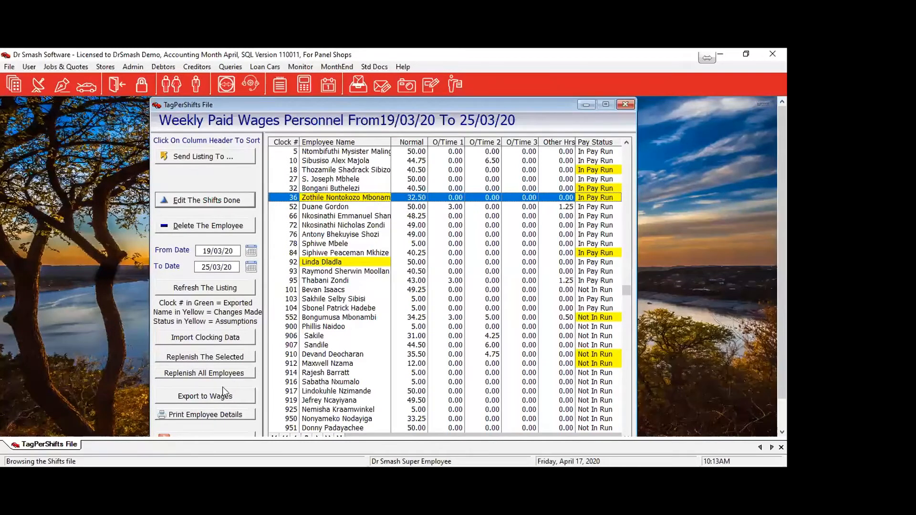
Export the week's in-pay-run hours to wages and close the TagPerShifts listing.
click(200, 396)
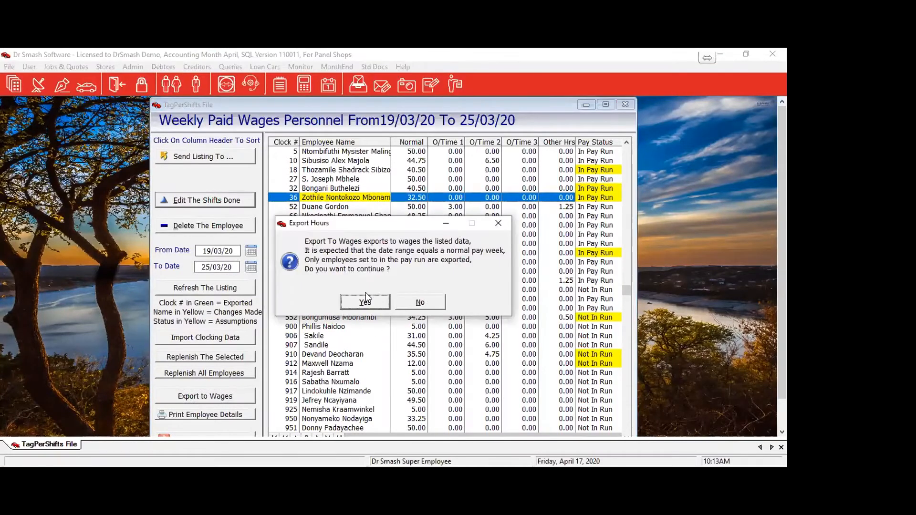
click(372, 303)
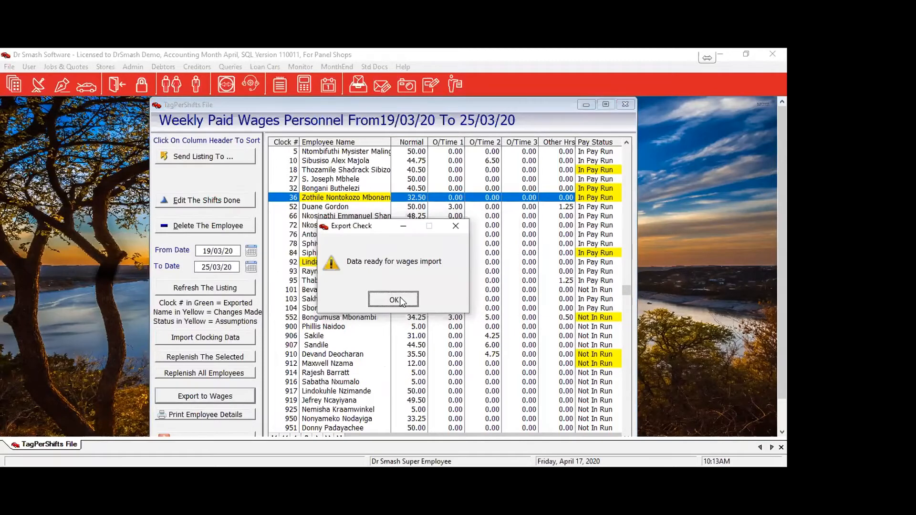
click(392, 299)
click(244, 435)
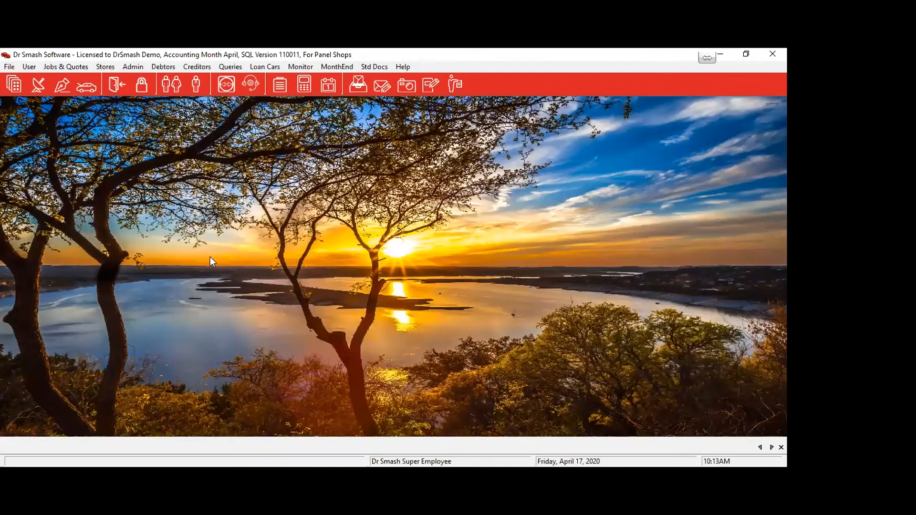
Run the weekly paid wage run from the imported hours, then close the Week 8 April listing.
click(130, 69)
mouse_move(136, 118)
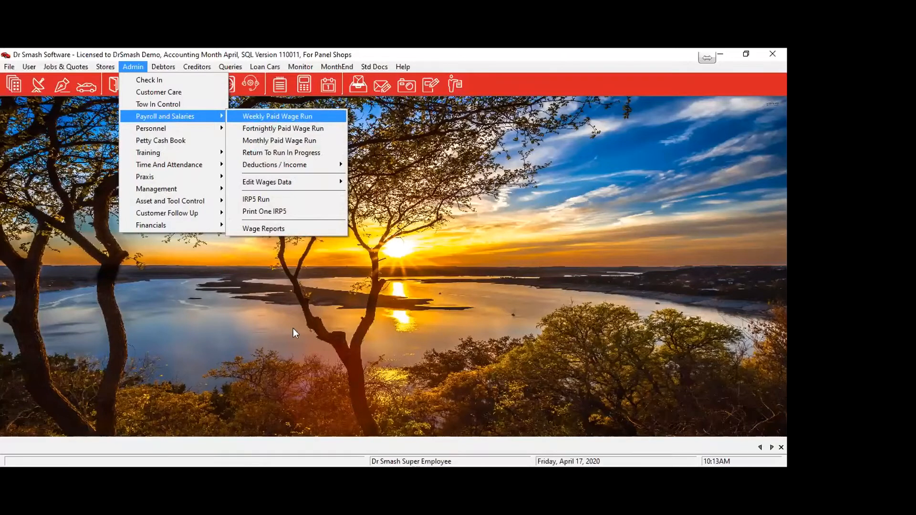
key(Return)
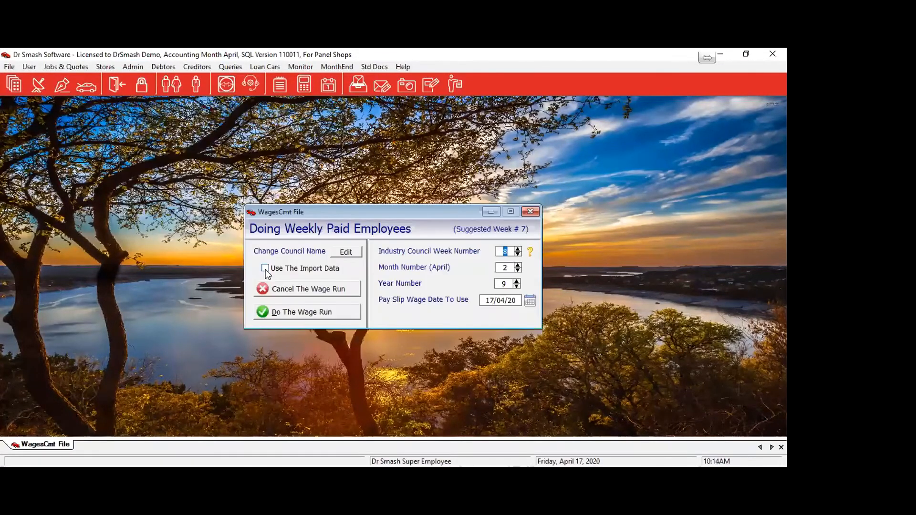
click(302, 314)
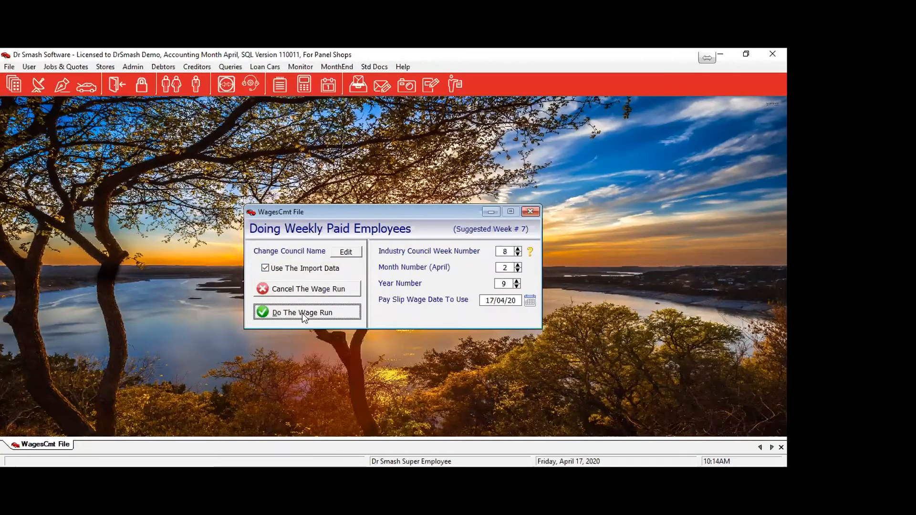
click(302, 313)
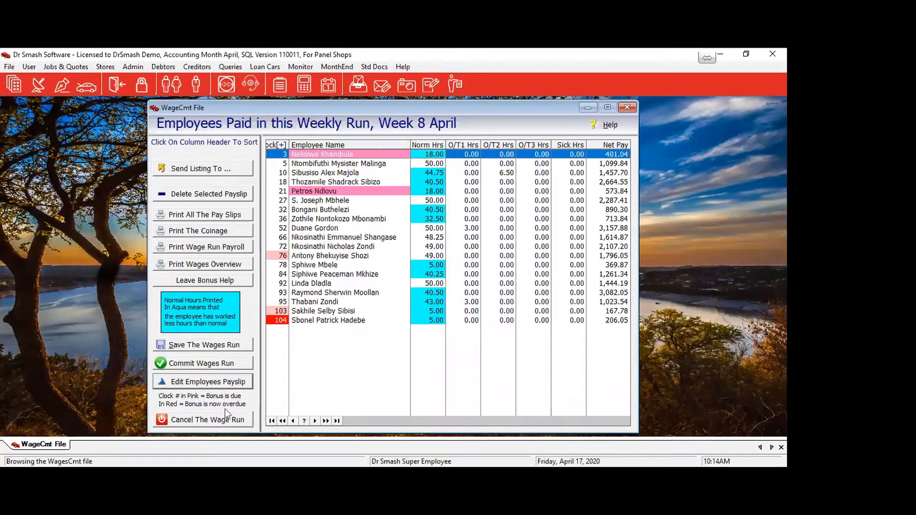
click(199, 419)
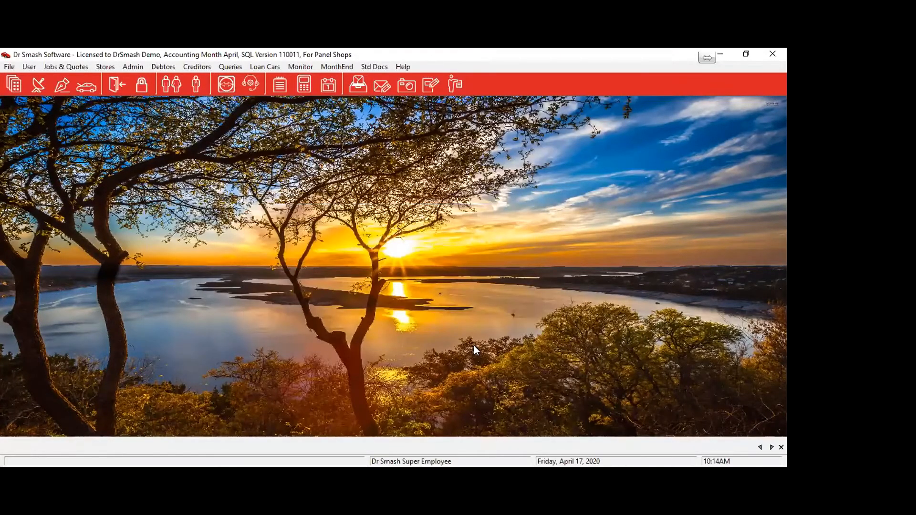
Open the Current Company Personnel List and the Finishing employee record for clock number 21.
click(132, 68)
mouse_move(146, 133)
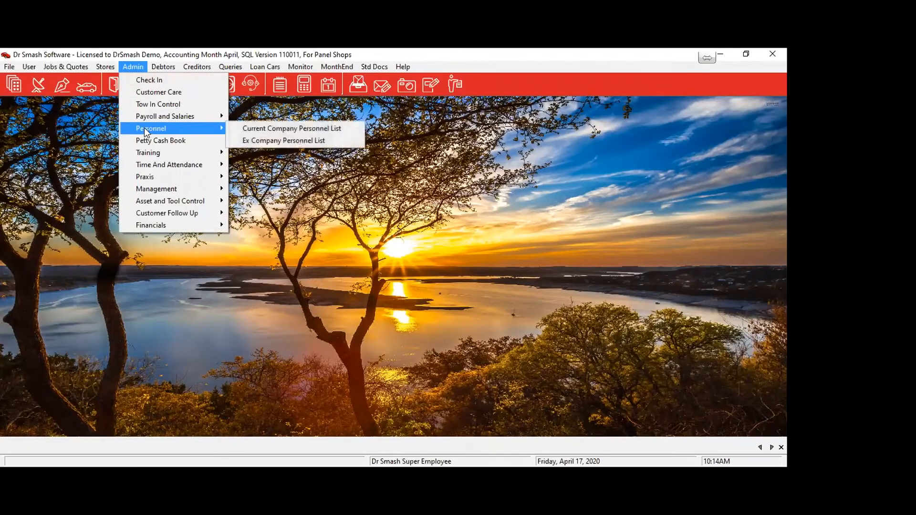
click(285, 130)
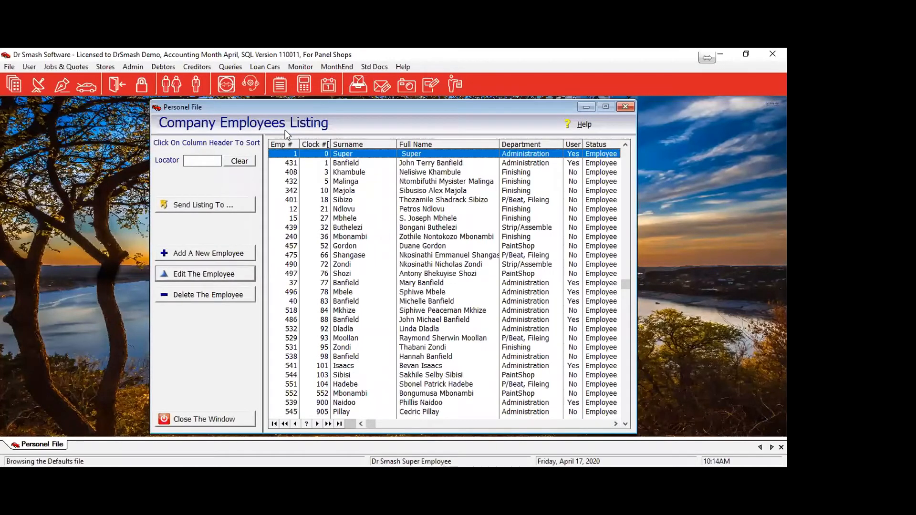
click(348, 211)
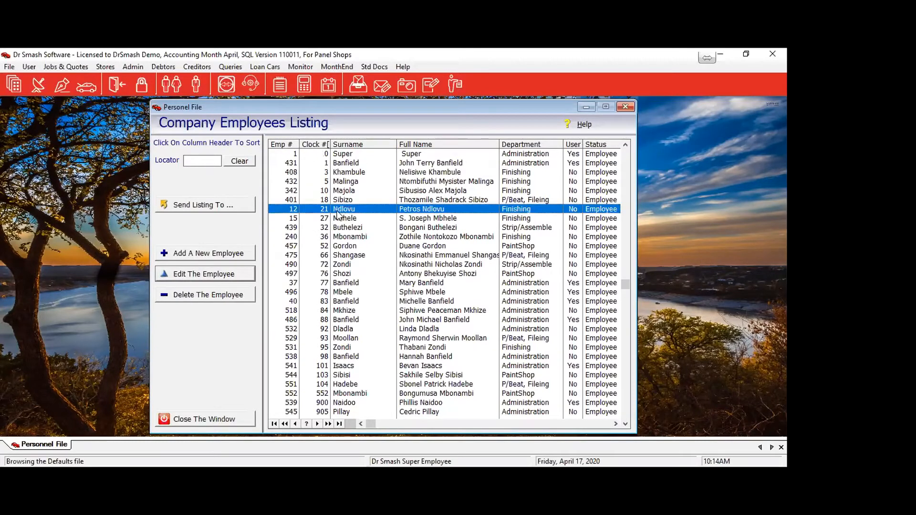
double_click(337, 213)
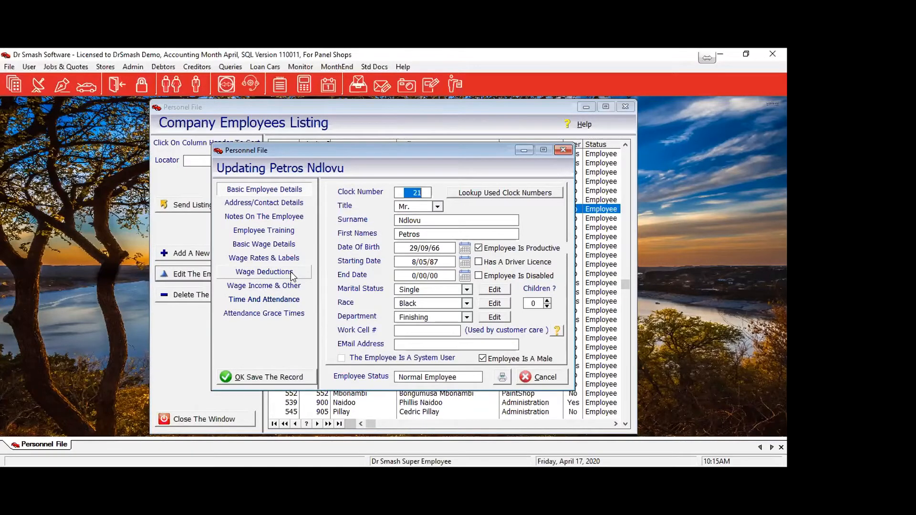
Change clock # 21's birth year to 67, enter the work cell number, and show the address details.
click(274, 205)
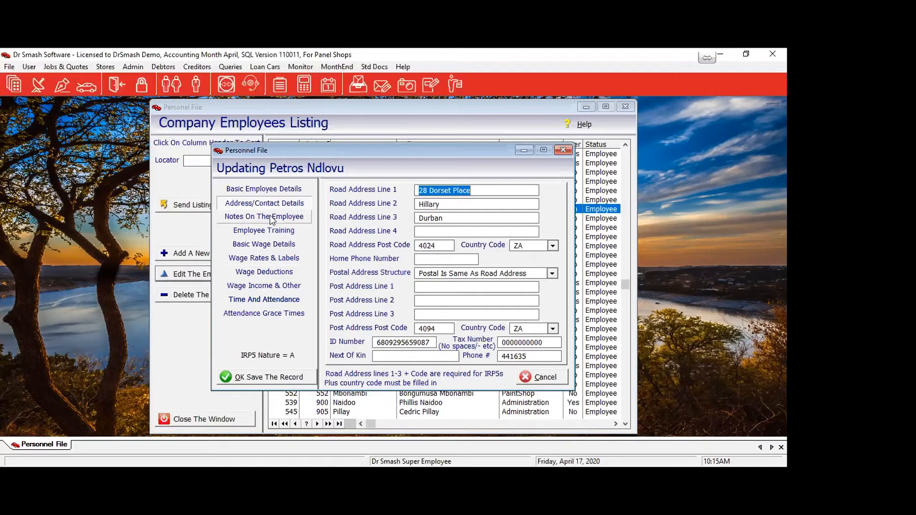
click(266, 189)
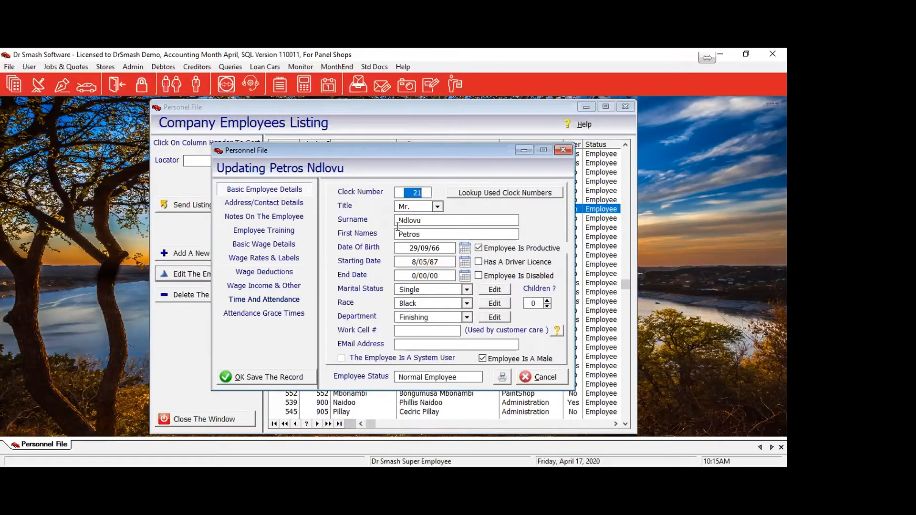
click(436, 247)
text(67)
click(414, 331)
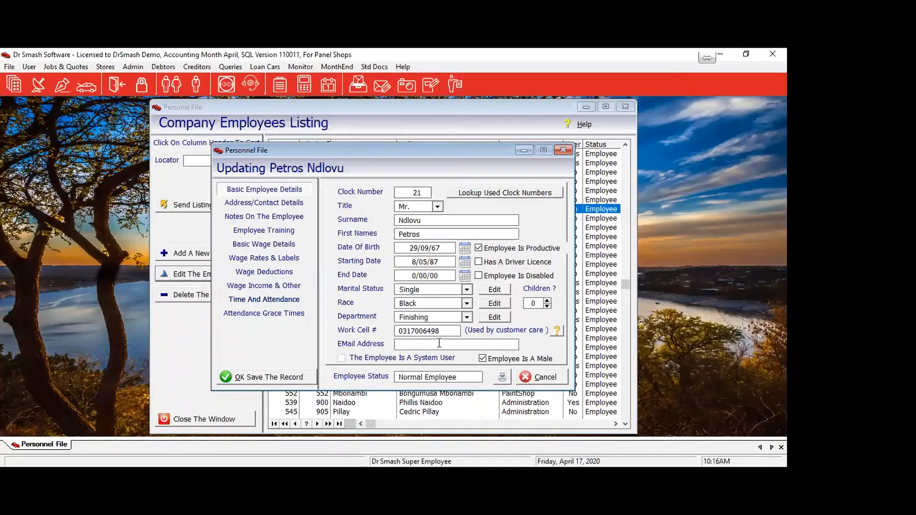
click(264, 204)
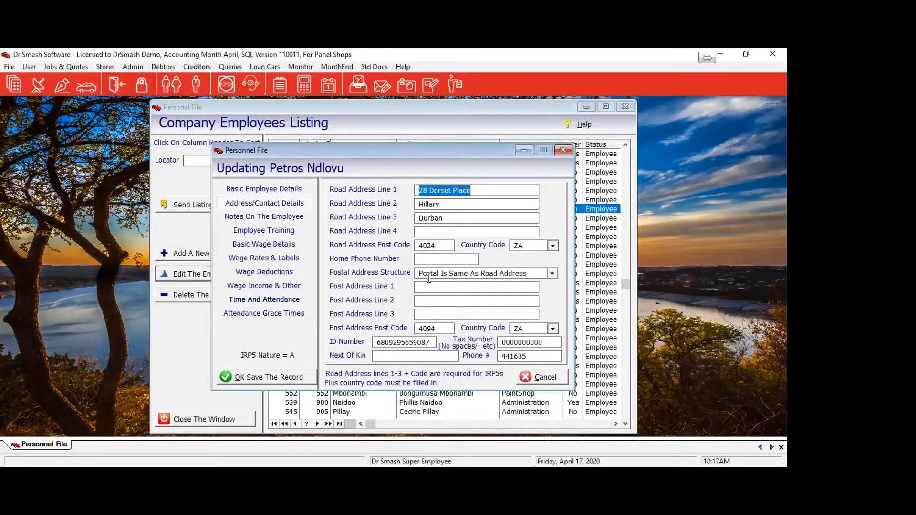
Try the postal address structures and settle on Structured Physical Address.
click(552, 273)
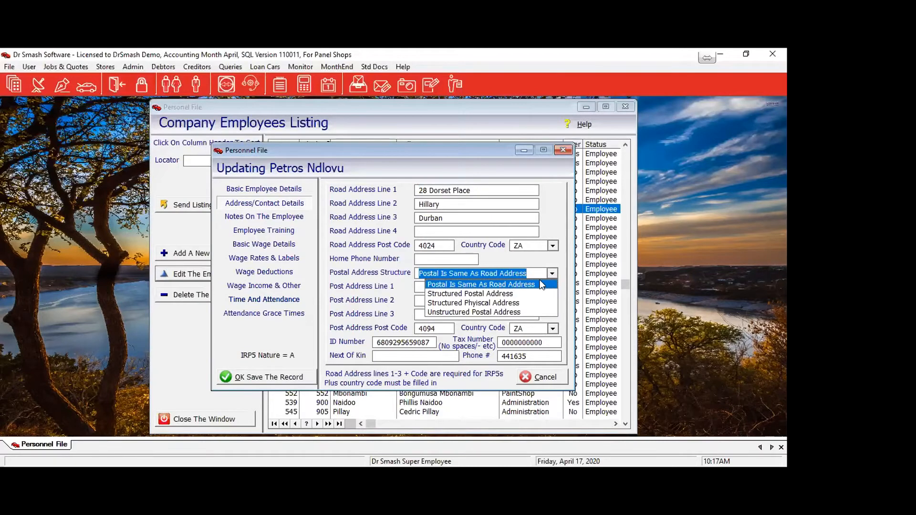
click(446, 294)
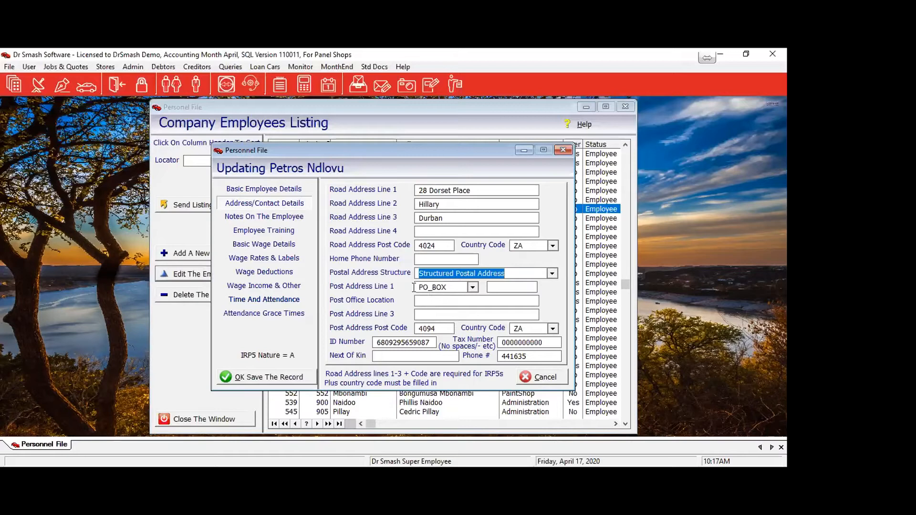
click(520, 287)
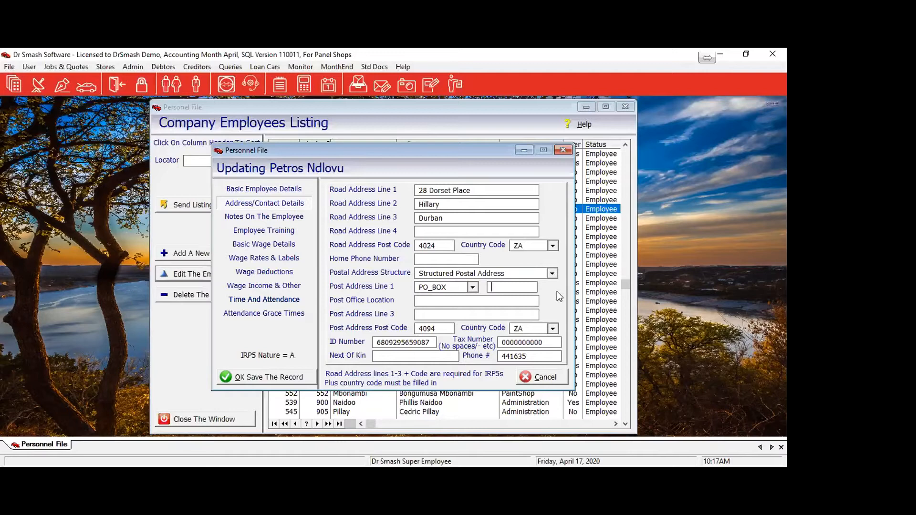
click(551, 273)
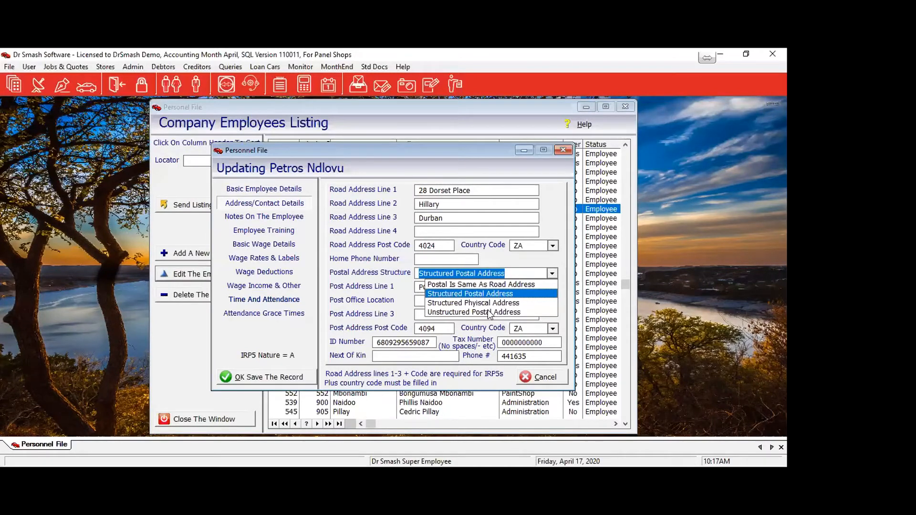
click(489, 313)
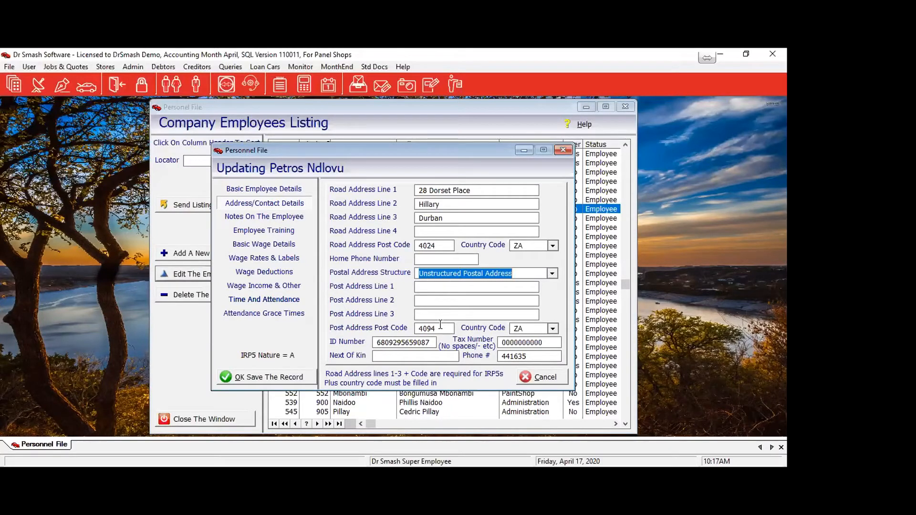
click(552, 273)
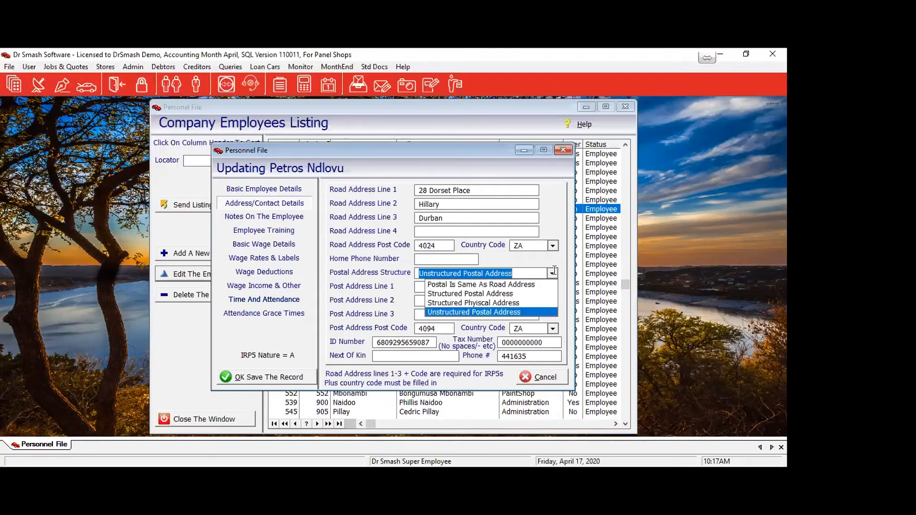
click(476, 303)
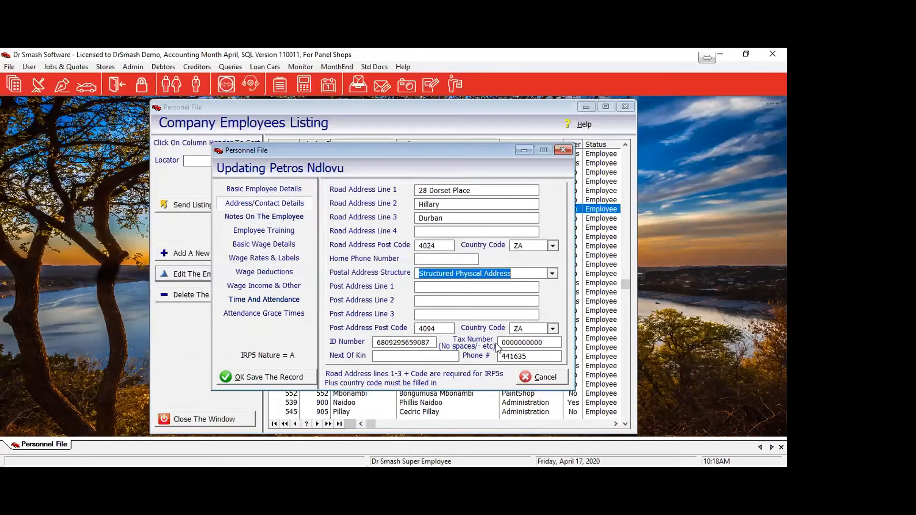
Go to the Tax Number field on the employee's address page.
click(552, 342)
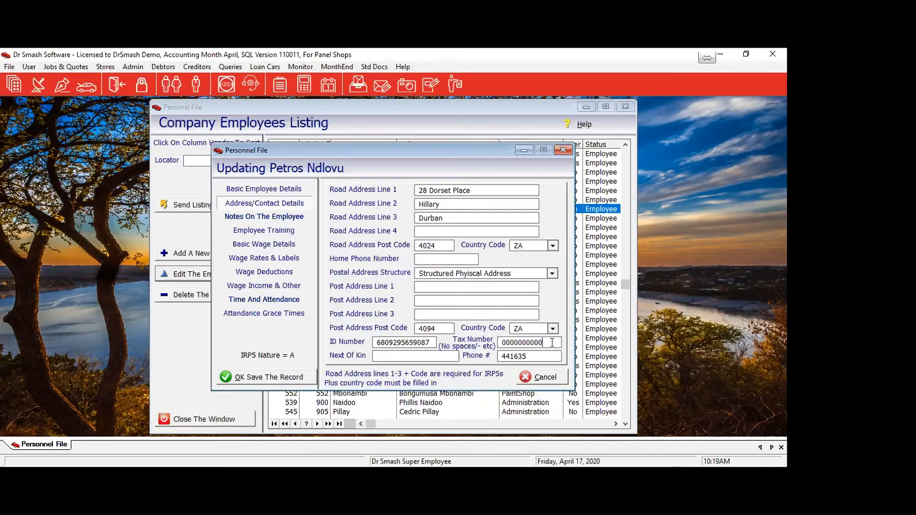
click(391, 355)
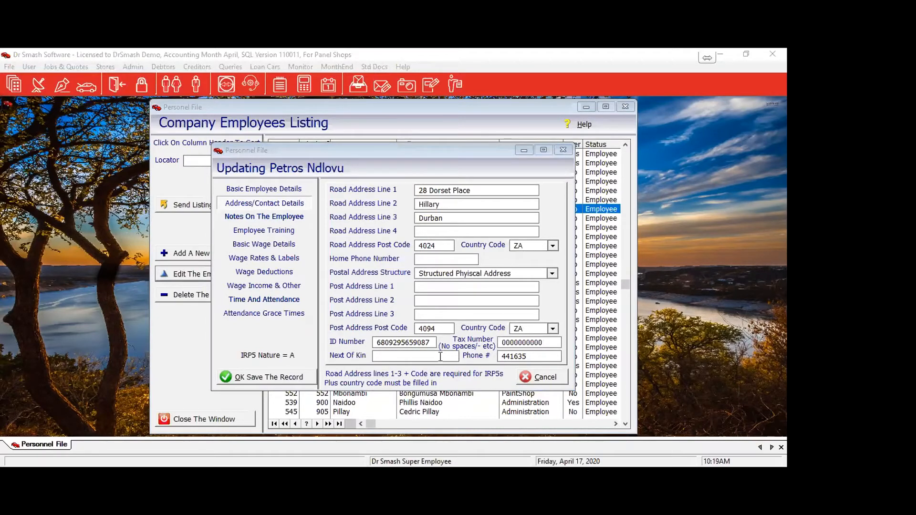
click(541, 358)
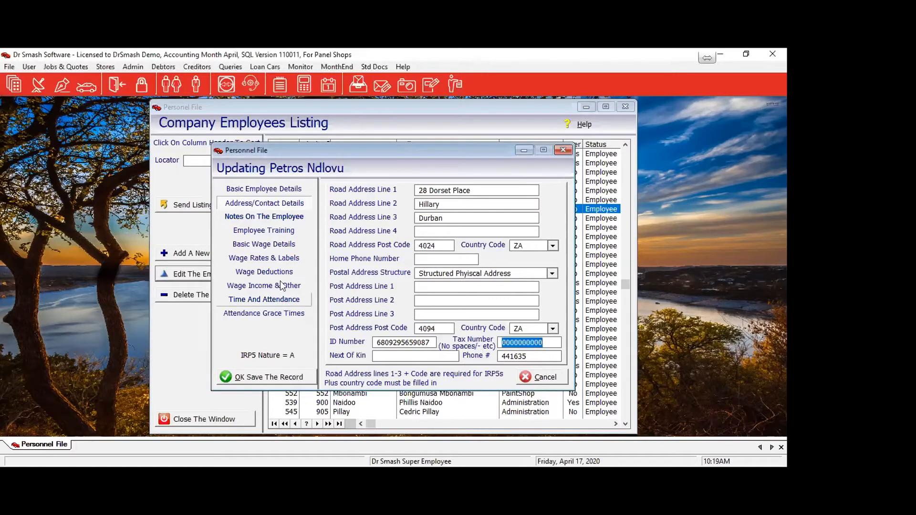
Switch clock # 21's record to the Notes On The Employee page.
click(254, 220)
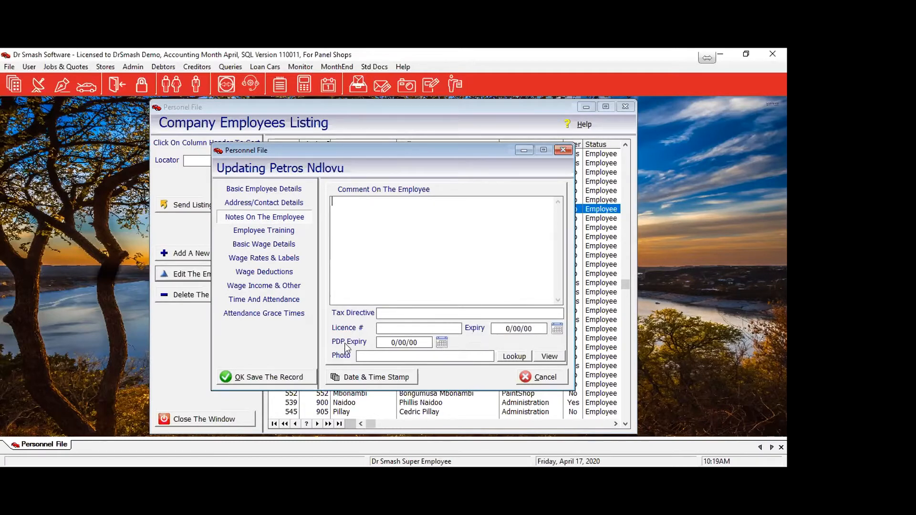
Set the employee's photo to Buy Now.jpg from the Pictures > DrSmash folder.
click(513, 361)
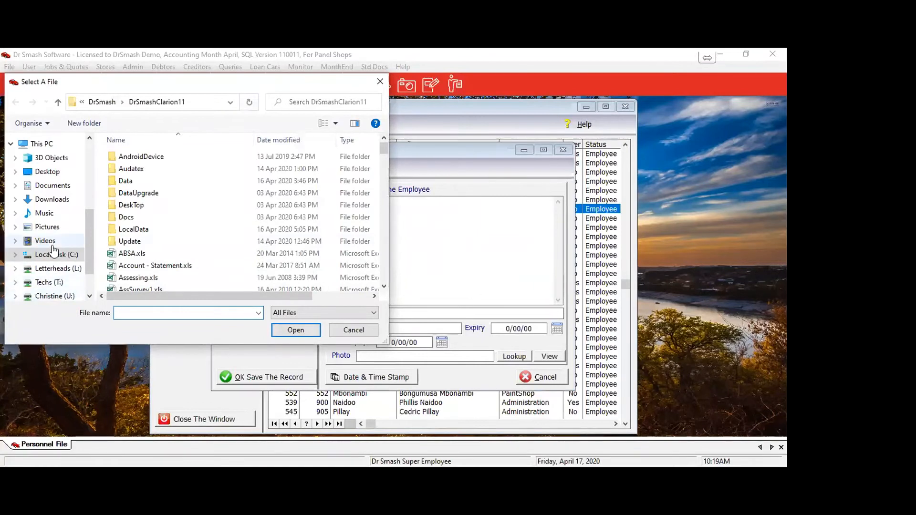
click(47, 228)
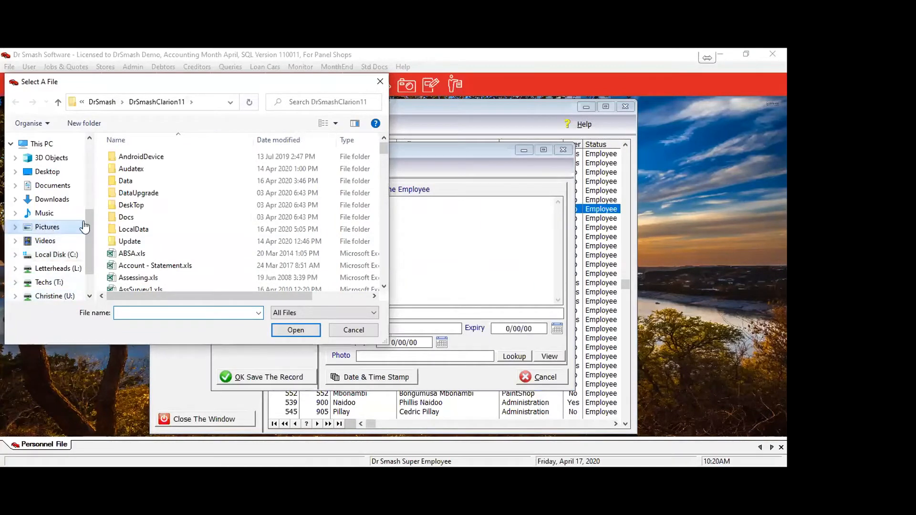
click(210, 171)
double_click(210, 170)
click(149, 178)
double_click(149, 178)
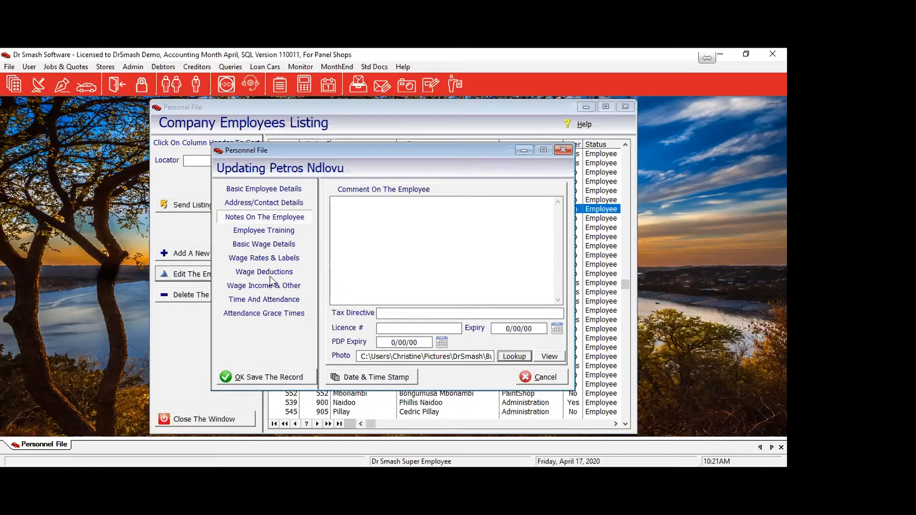
Preview the clock # 21 Employee Details report and scroll through it, including the Buy Now photo.
click(247, 190)
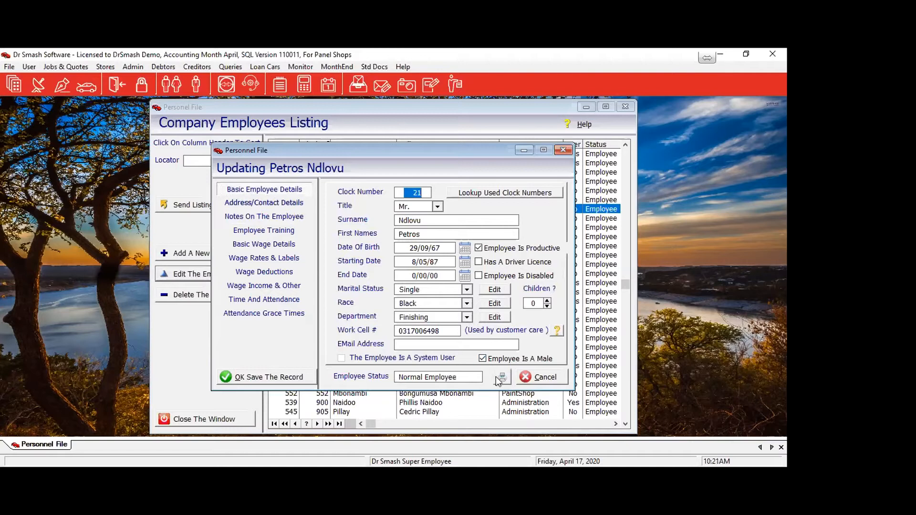
click(501, 378)
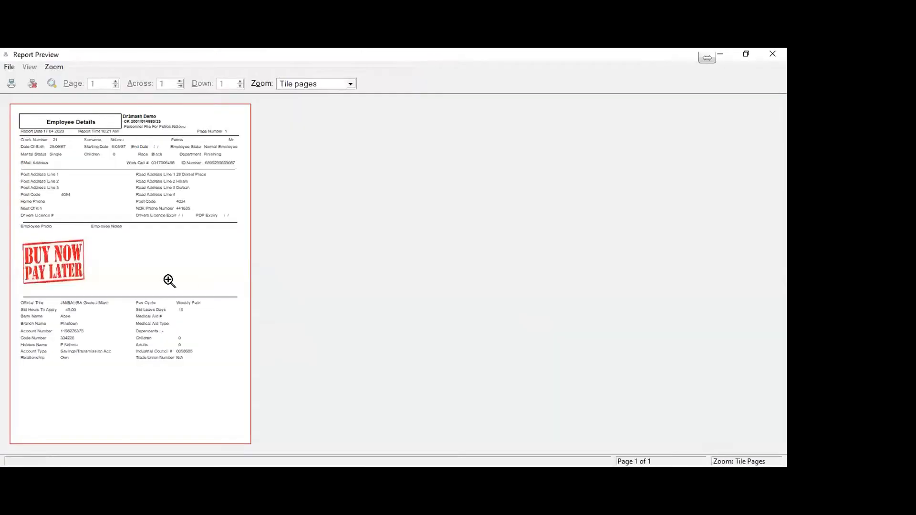
click(139, 276)
scroll(654, 261, up, 5)
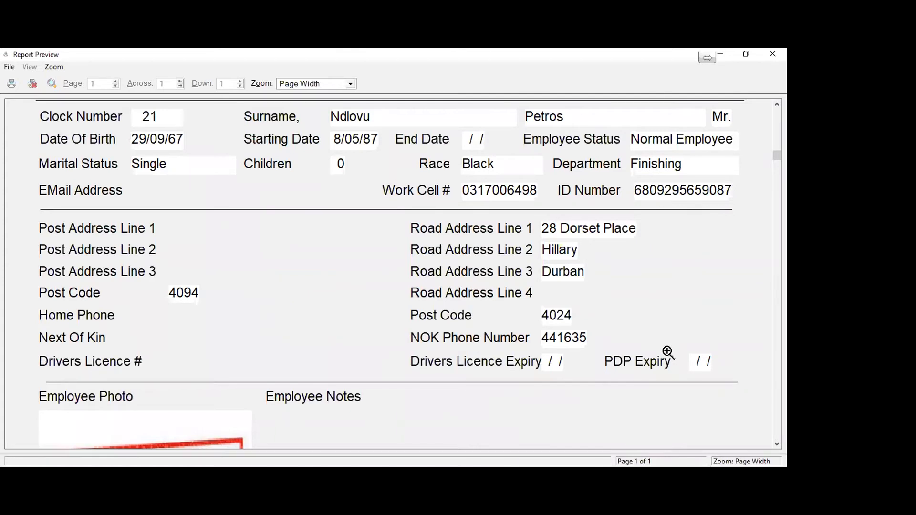
scroll(667, 352, up, 3)
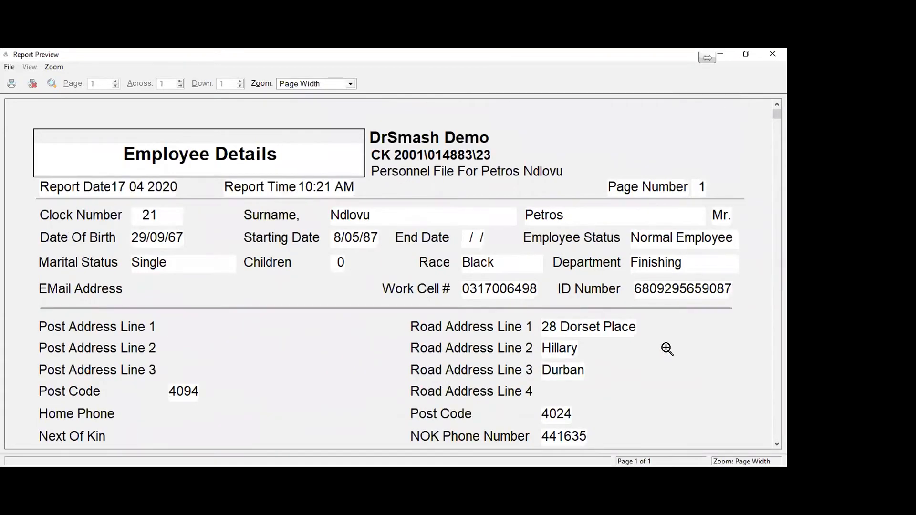
scroll(667, 349, down, 5)
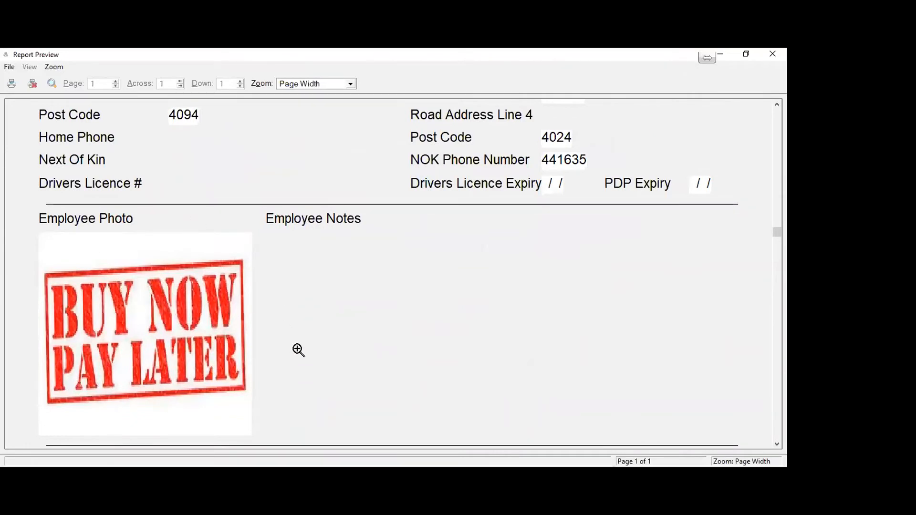
scroll(334, 347, down, 3)
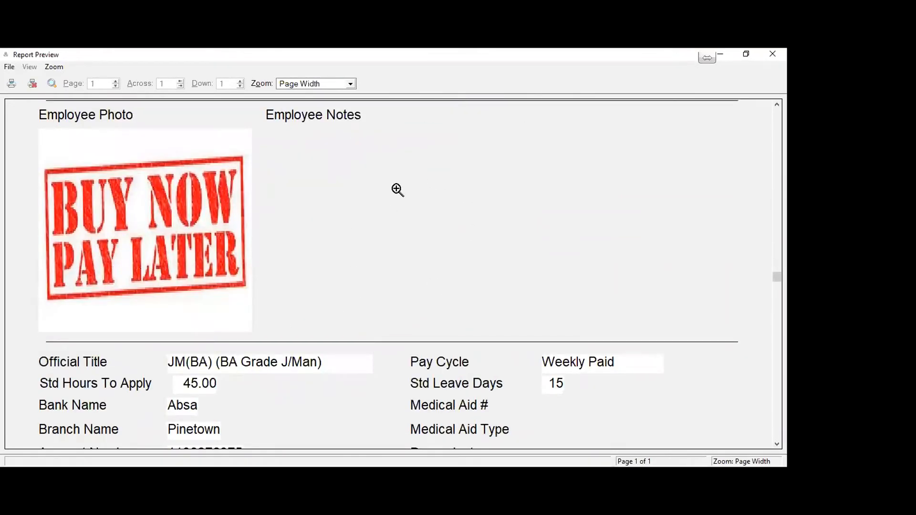
scroll(386, 273, down, 5)
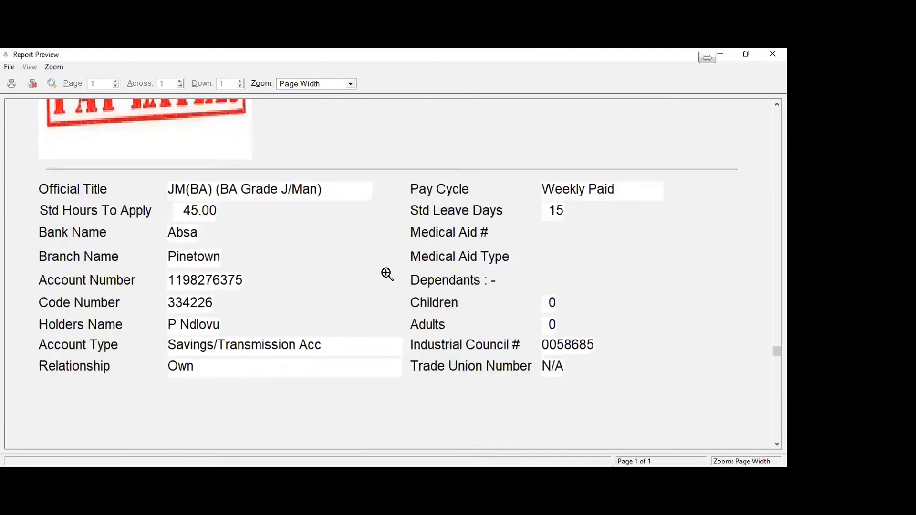
scroll(386, 273, down, 2)
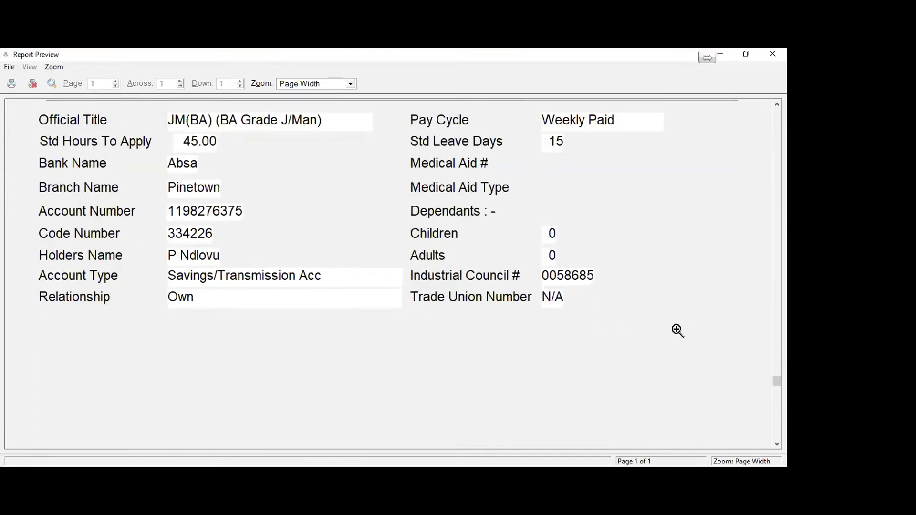
scroll(677, 330, up, 10)
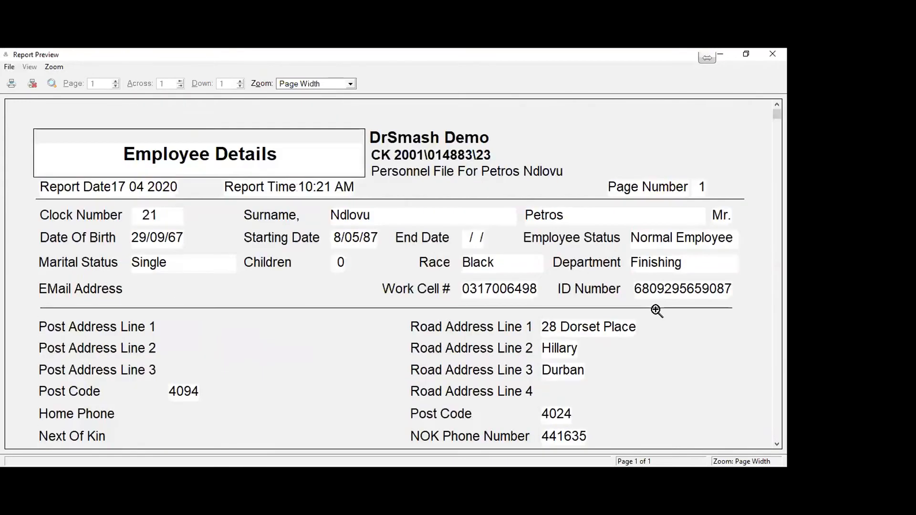
Close the report preview, save and close the employee record, and exit the personnel file listing.
click(33, 84)
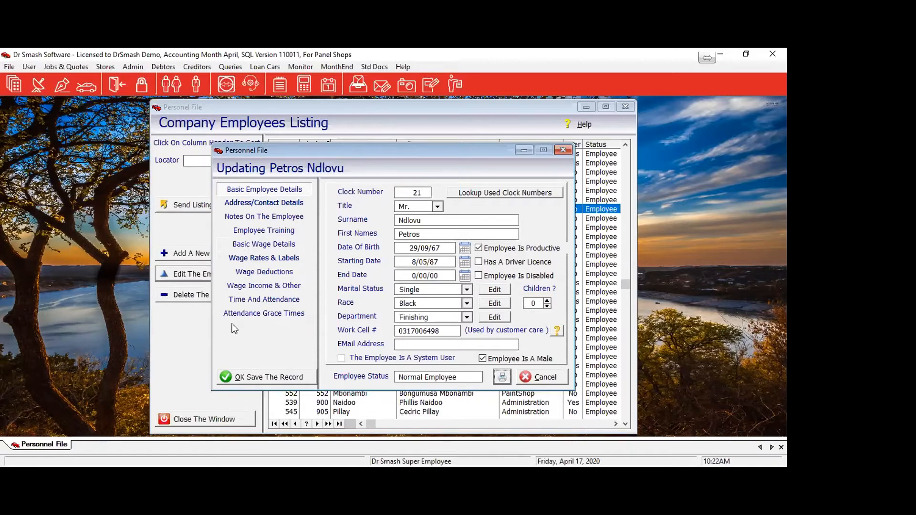
click(240, 378)
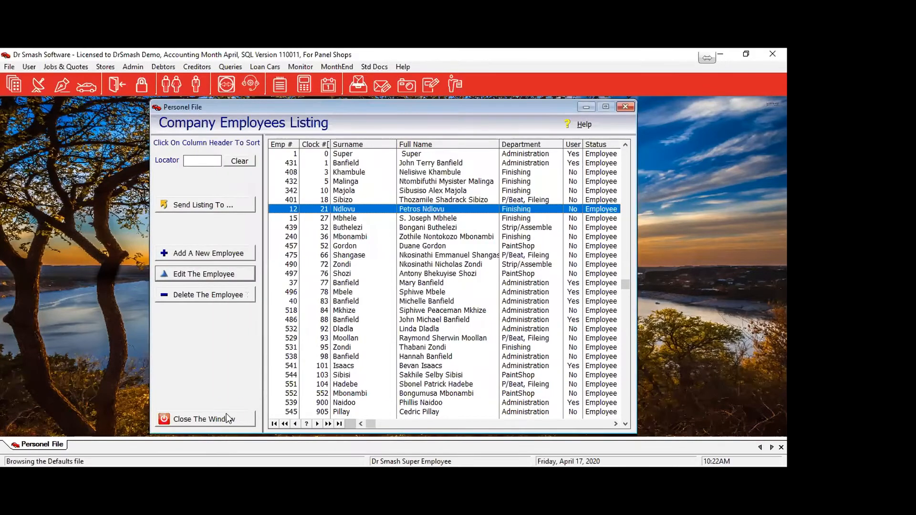
key(Escape)
Open the Wage And Payroll Module defaults from File > Defaults > Defaults.
click(8, 69)
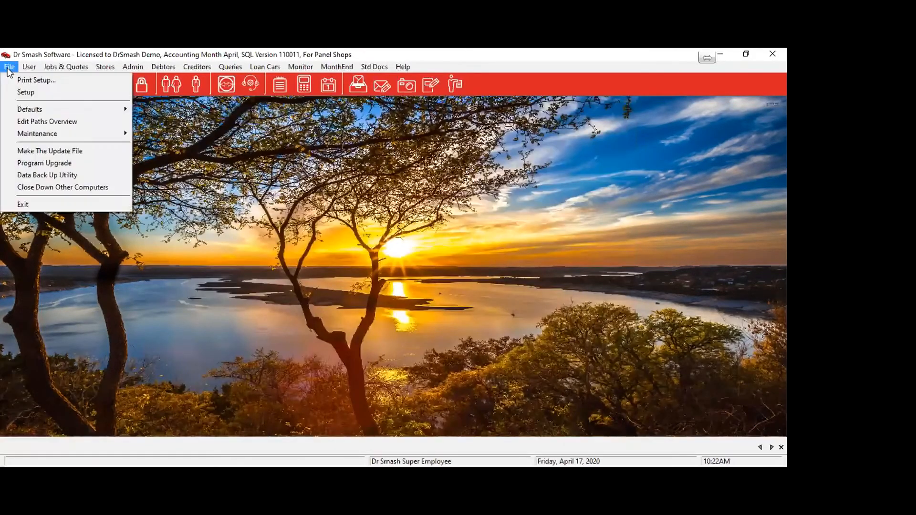
mouse_move(128, 112)
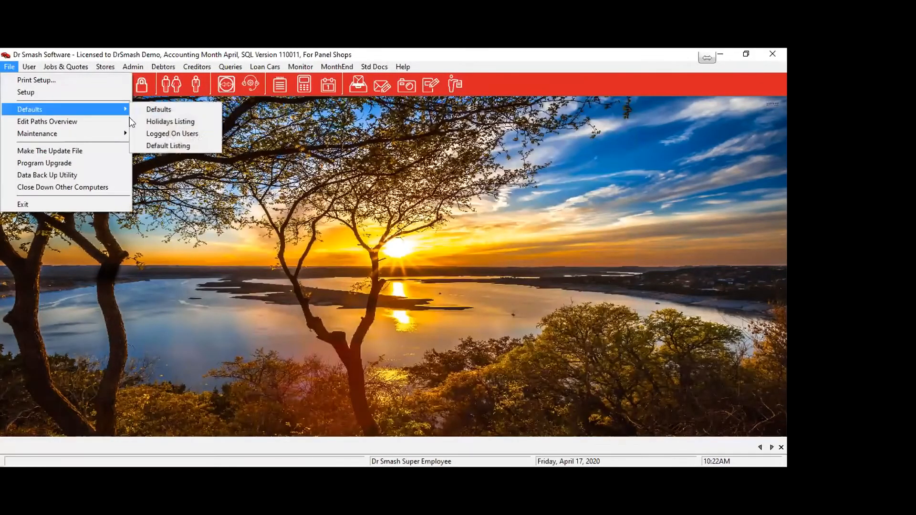
click(171, 110)
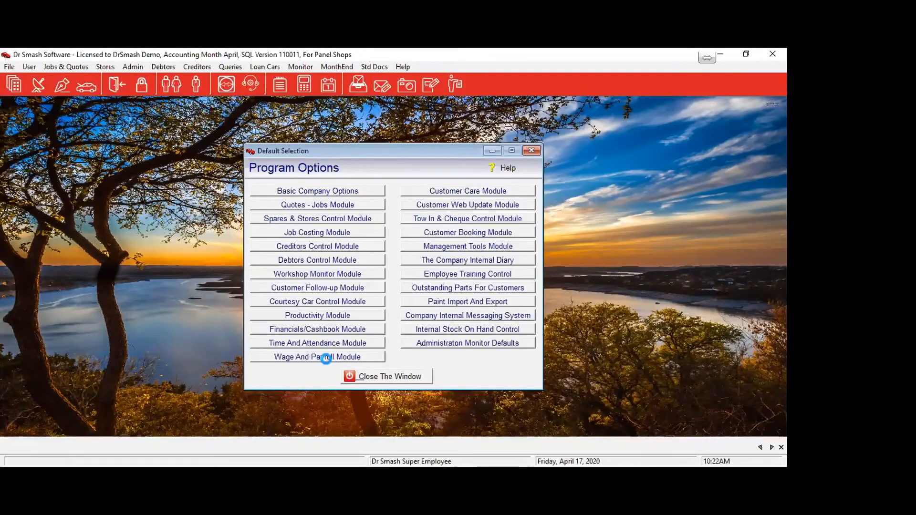
click(326, 359)
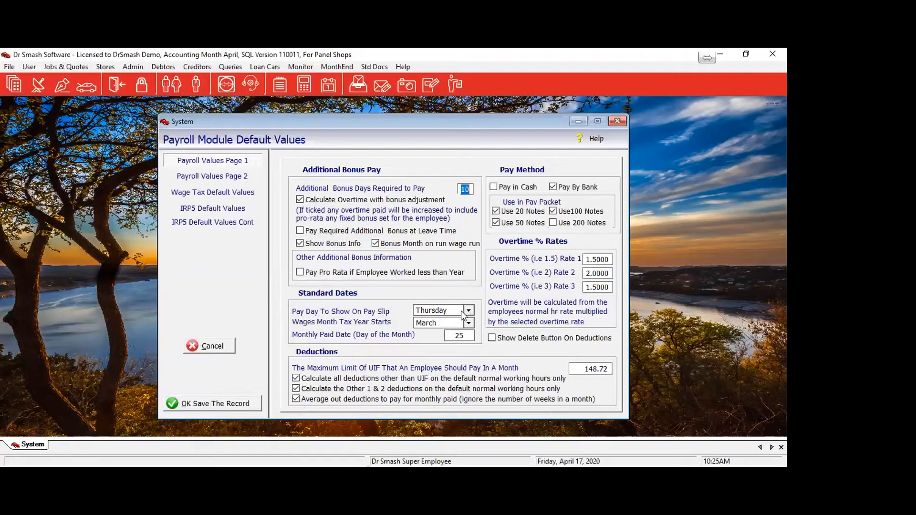
Change the pay day shown on pay slips from Thursday to Friday.
click(469, 310)
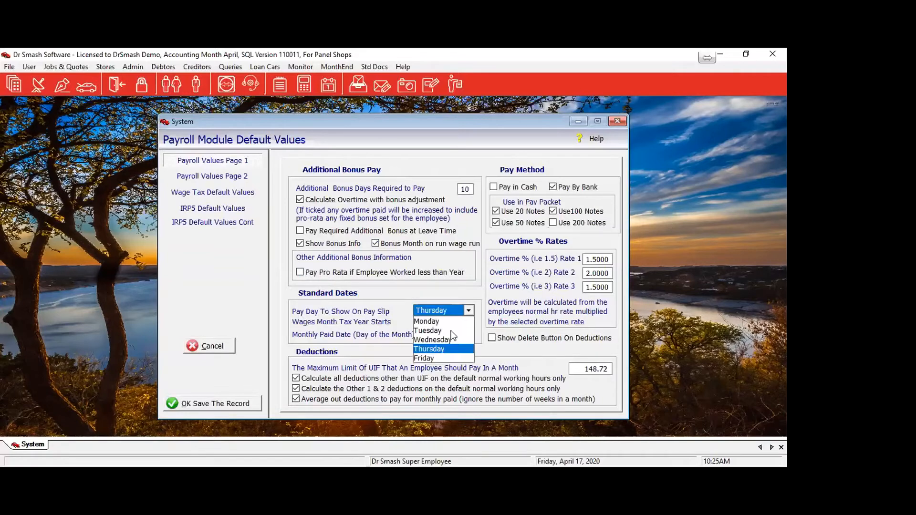
click(438, 358)
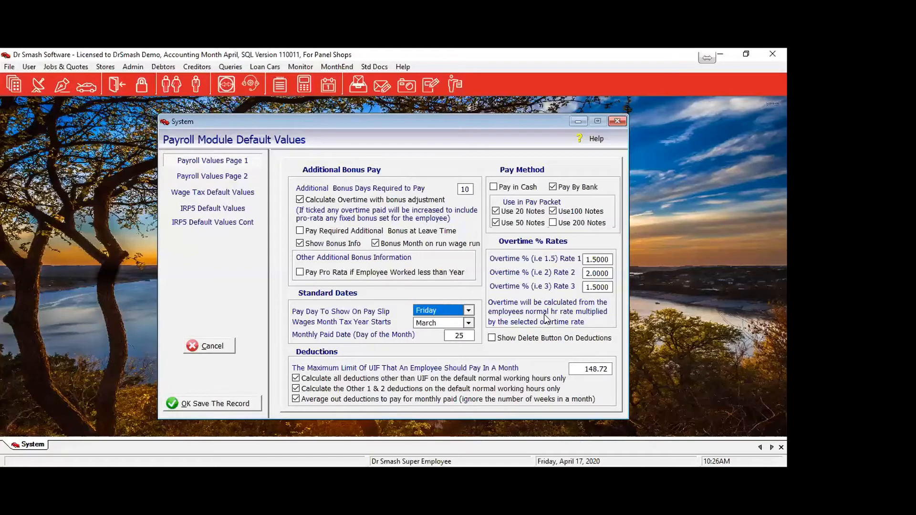
Set overtime rates 1, 2 and 3 to 1.5, 1.5 and 2.
click(586, 260)
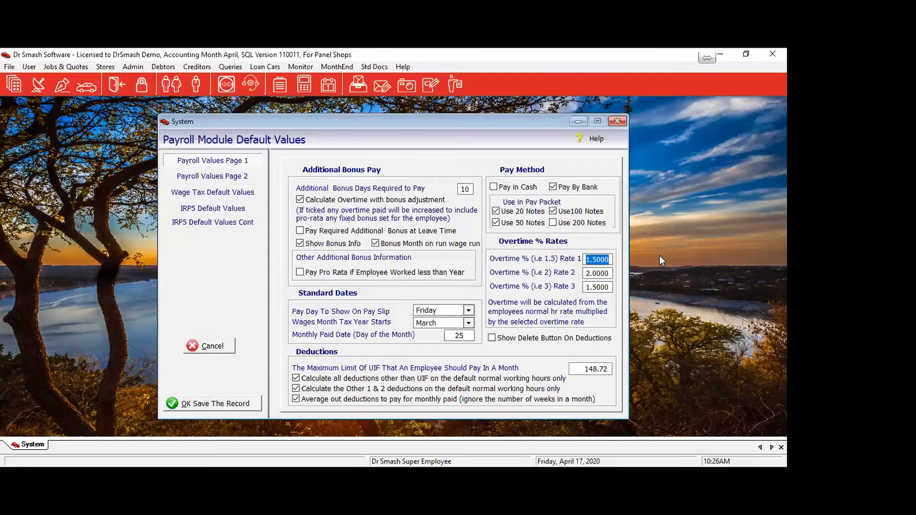
text(1.5)
key(Tab)
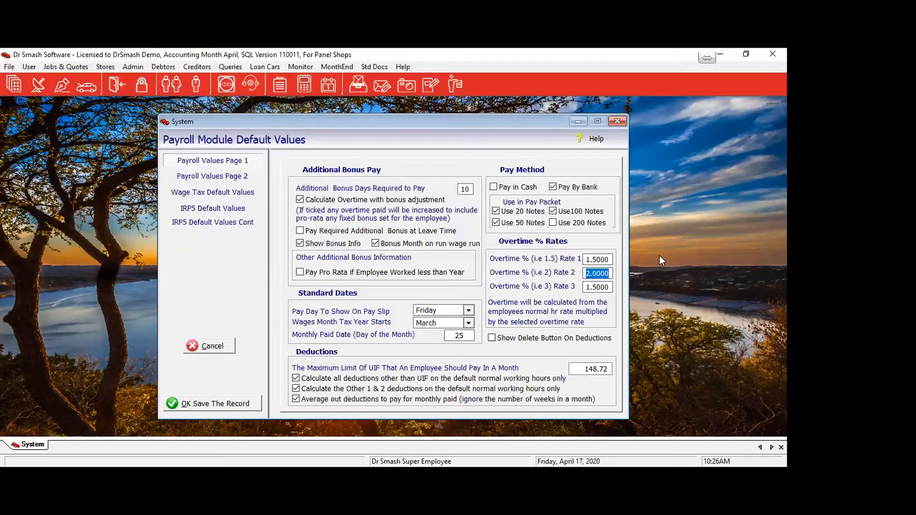
text(1.5)
key(Tab)
text(2)
key(Tab)
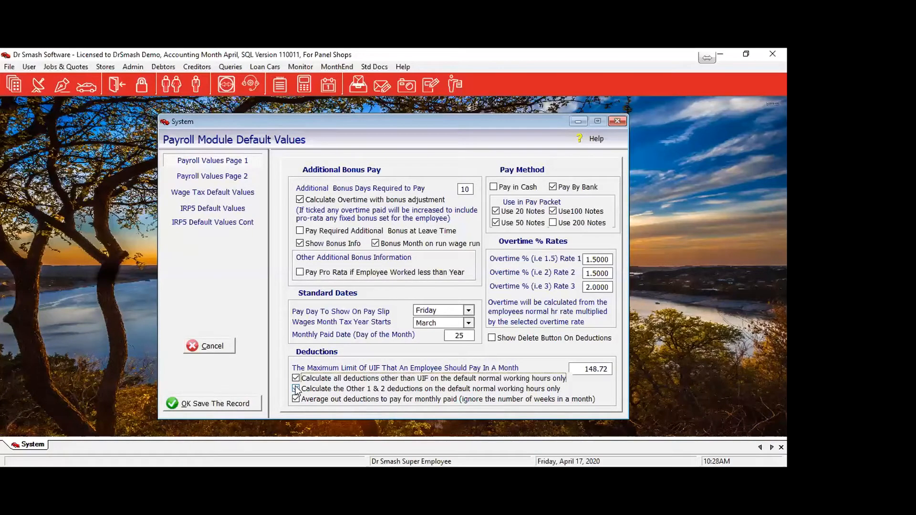
Tick 'Calculate the Other 1 & 2 deductions on the default normal working hours only'.
click(296, 389)
Review Payroll Values Page 2, then return to Payroll Values Page 1.
click(212, 178)
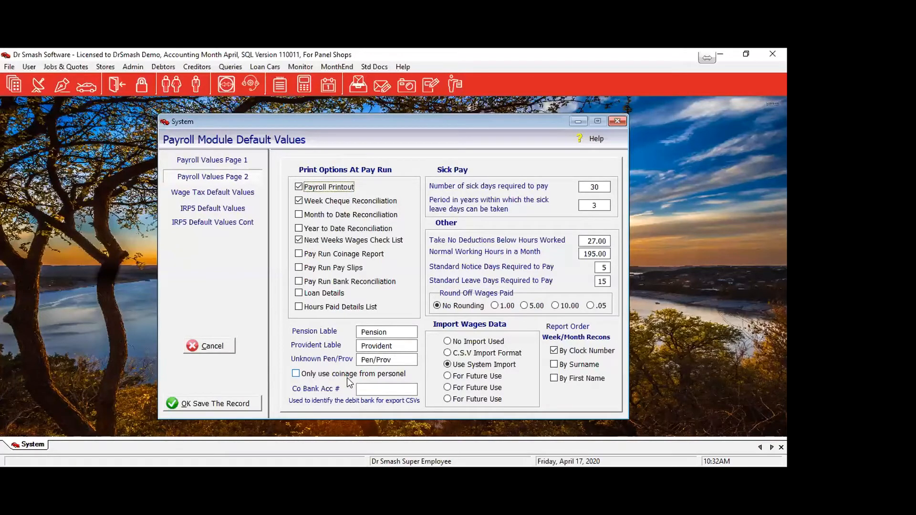
click(218, 163)
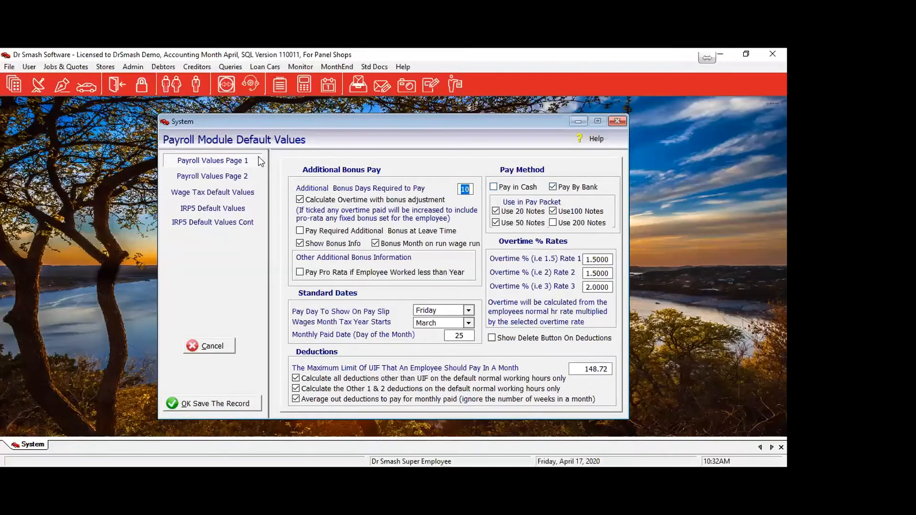
Return to Payroll Values Page 2 with the print, sick pay and import settings.
click(213, 177)
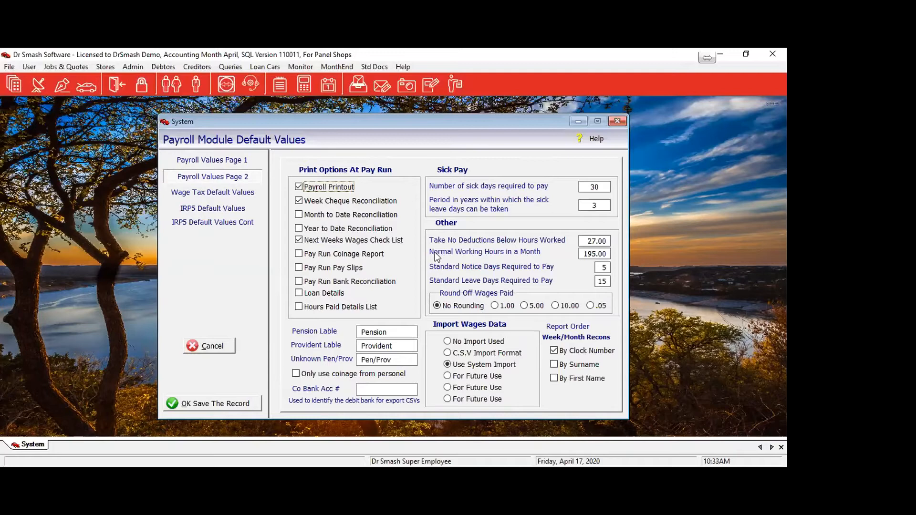
Tick 'Only use coinage from personel', then move on to Wage Tax Default Values.
click(331, 377)
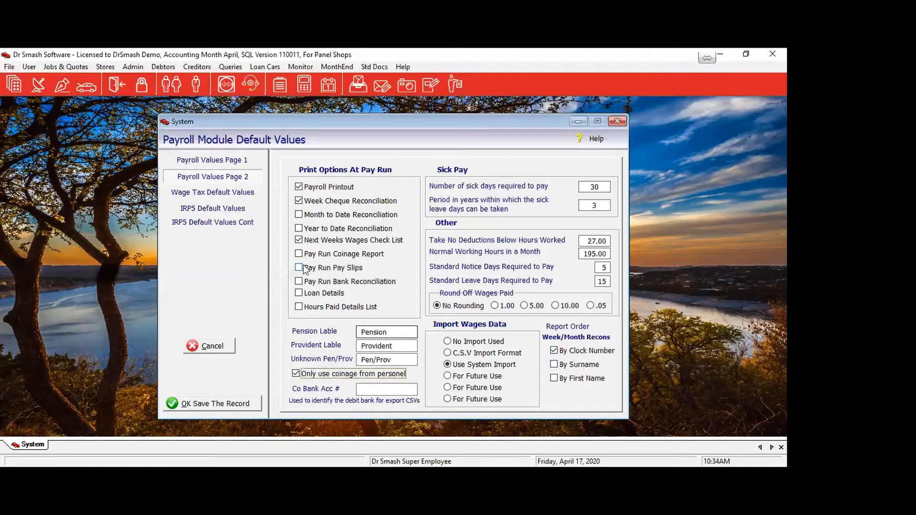
click(207, 188)
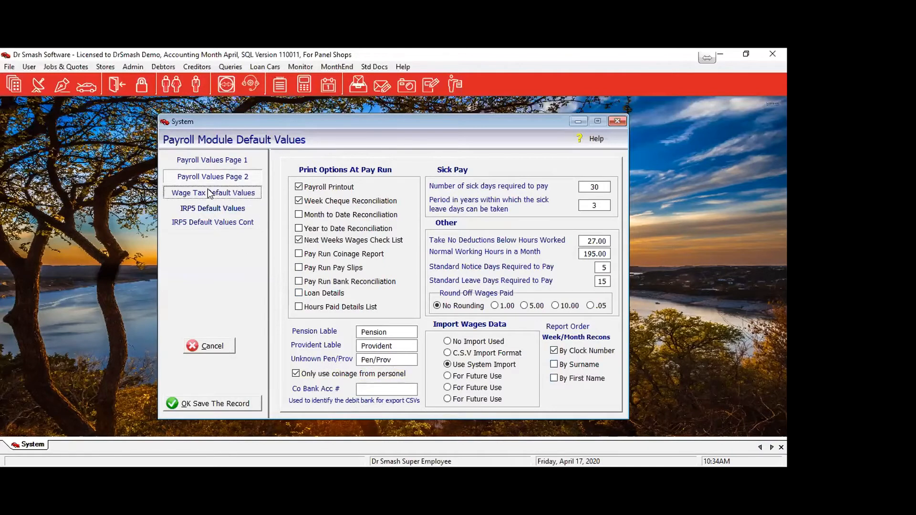
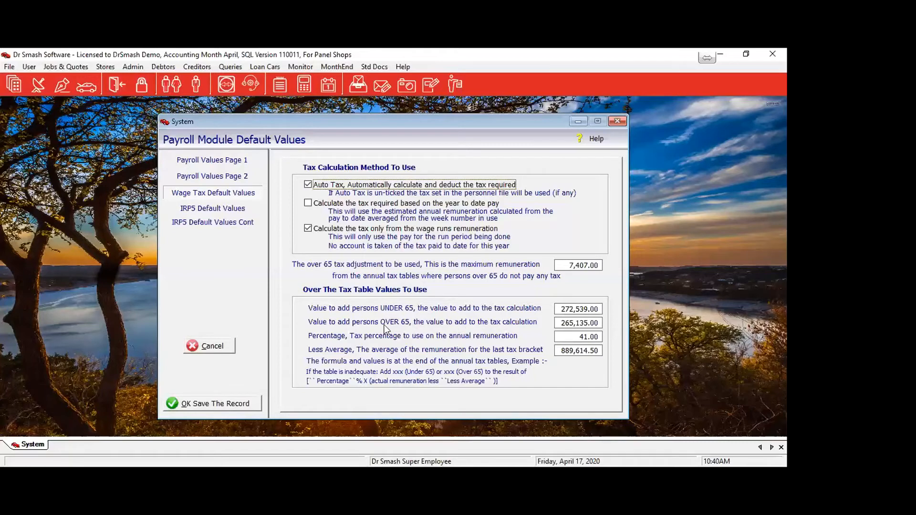
Show the IRP5 Default Values page with the PAYE, SDL and UIF reference numbers.
click(219, 208)
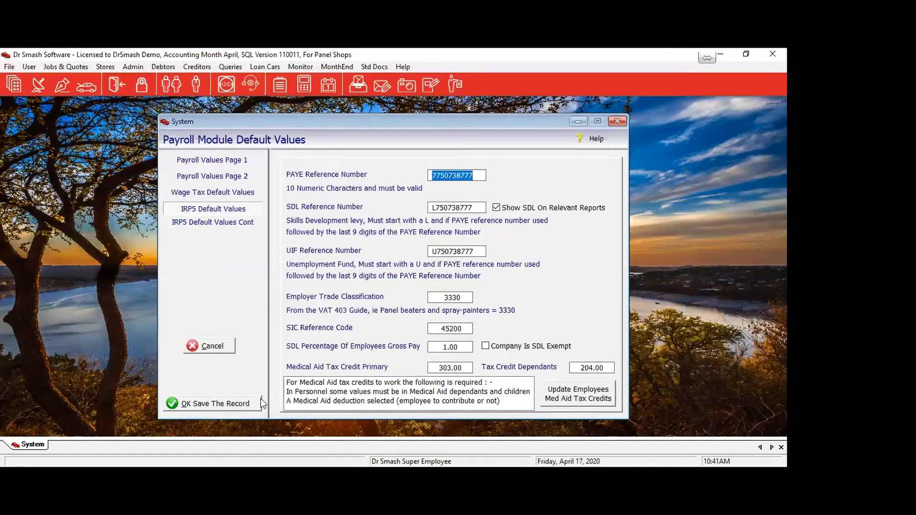
On the continued IRP5 page, enter the contact's first and last name and position Bookkeeper.
click(202, 222)
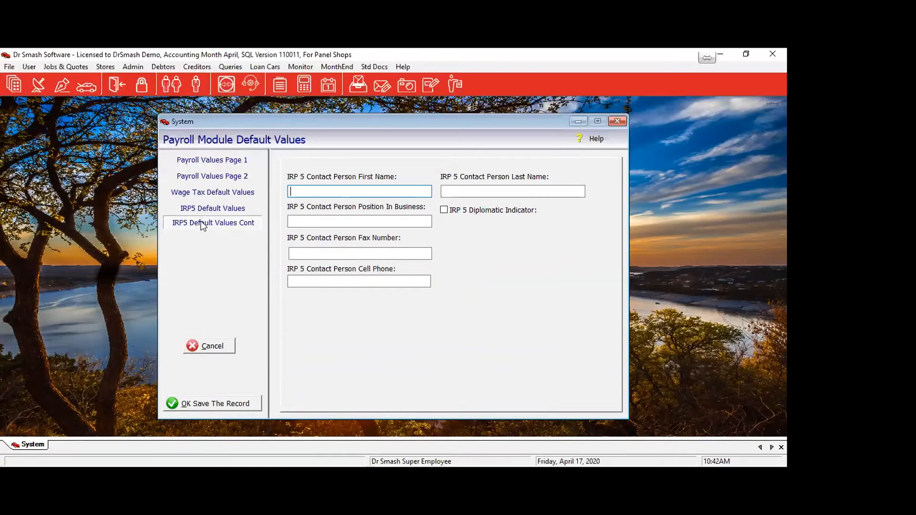
key(Tab)
key(Tab)
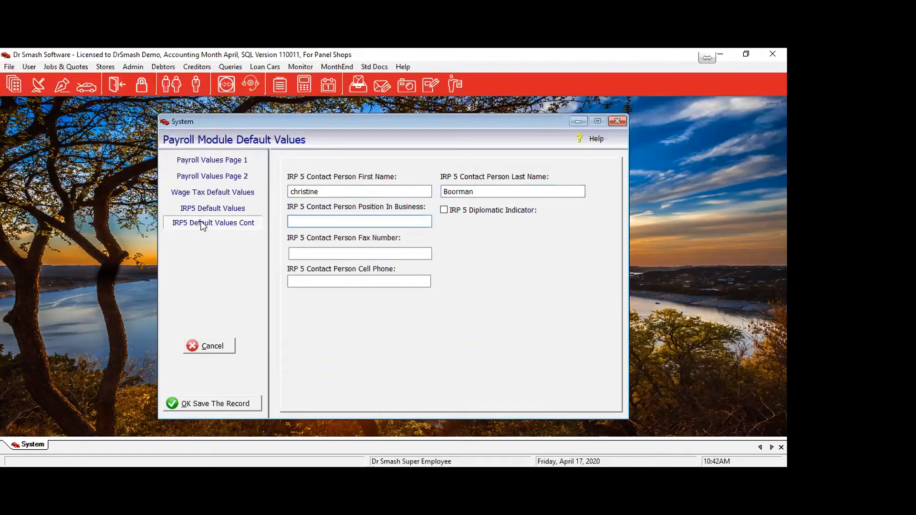
text(Bookkeeper)
Add the contact's fax and cell phone numbers and save the payroll default values.
click(311, 253)
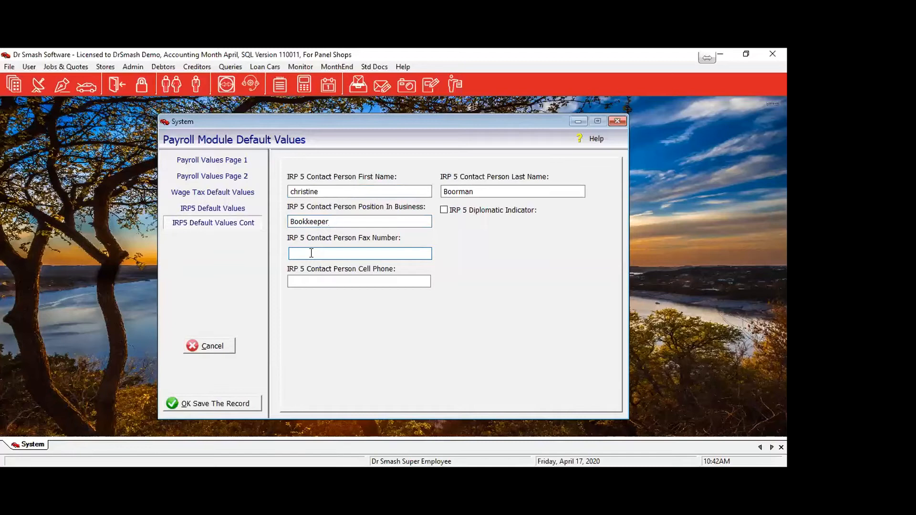
click(315, 284)
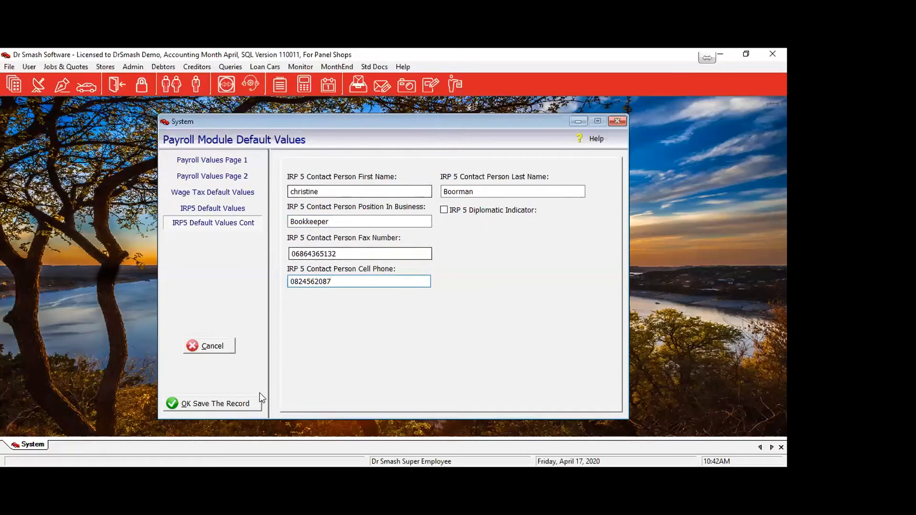
click(234, 406)
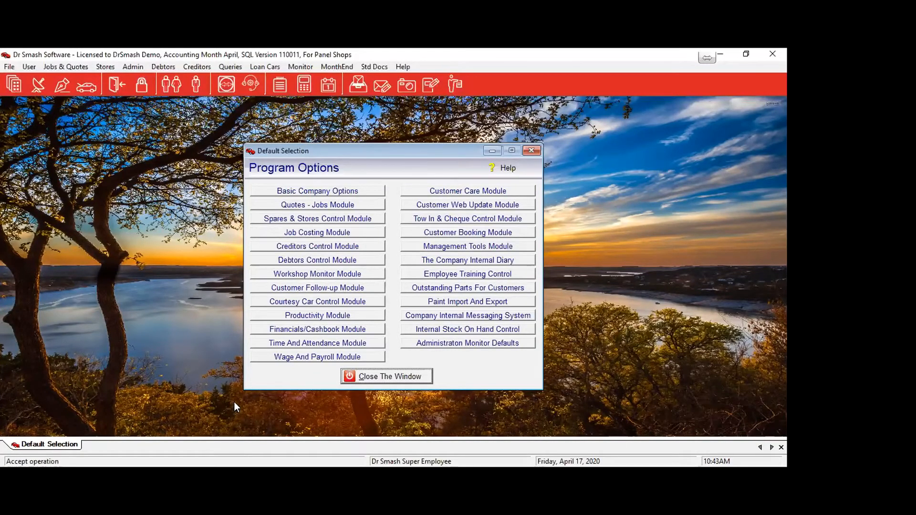
Close Program Options, open the Current Company Personnel List and select the Finishing department employee.
click(358, 379)
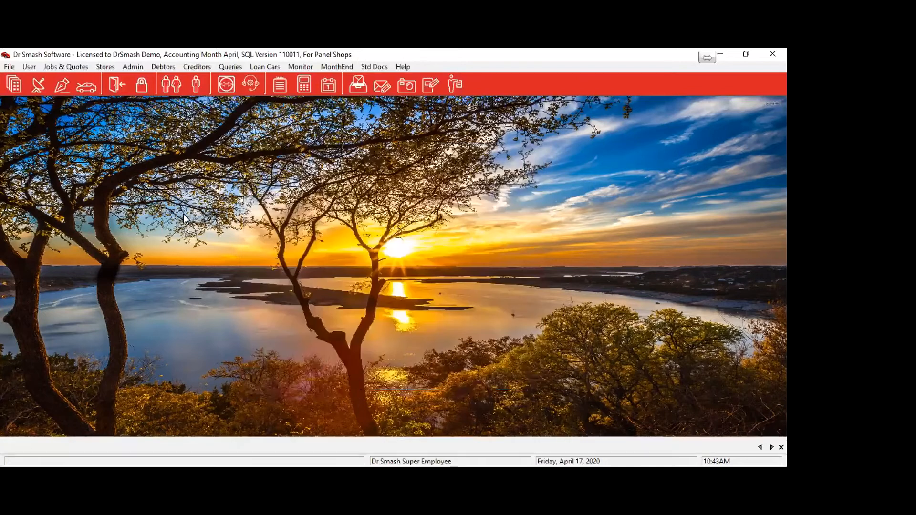
click(136, 70)
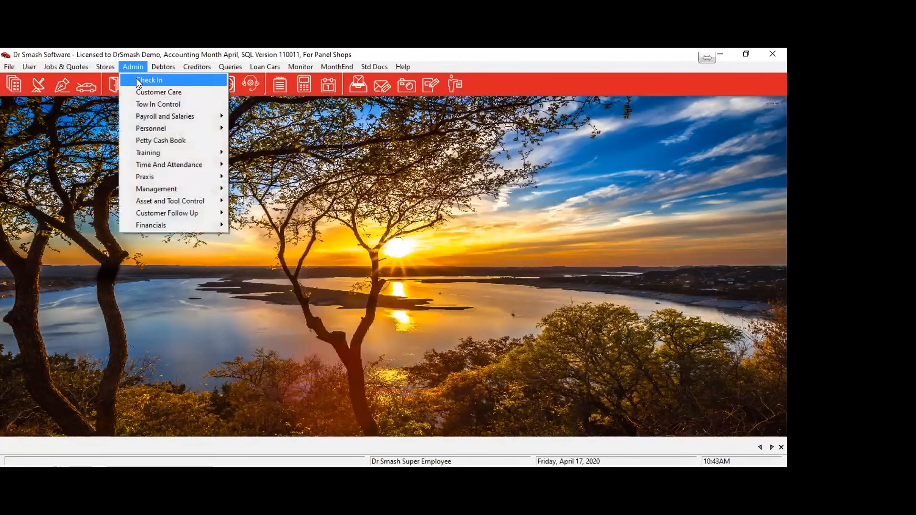
mouse_move(143, 131)
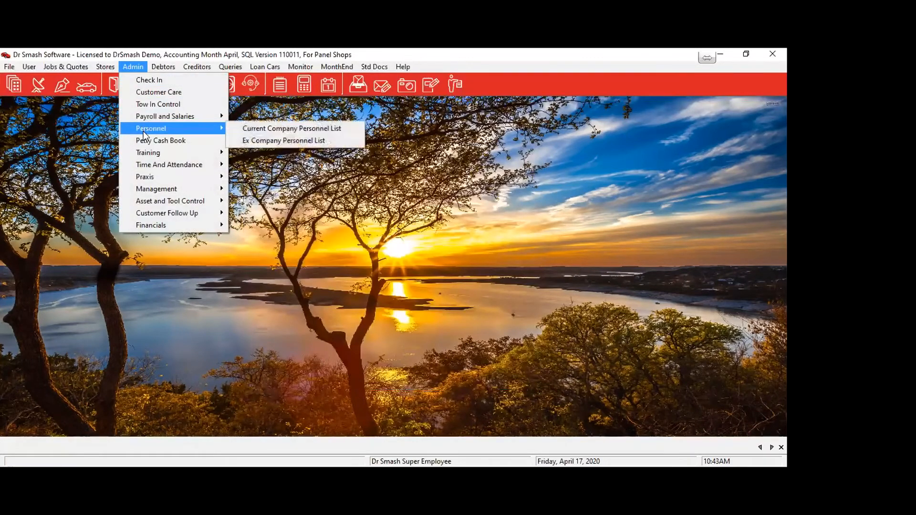
click(286, 129)
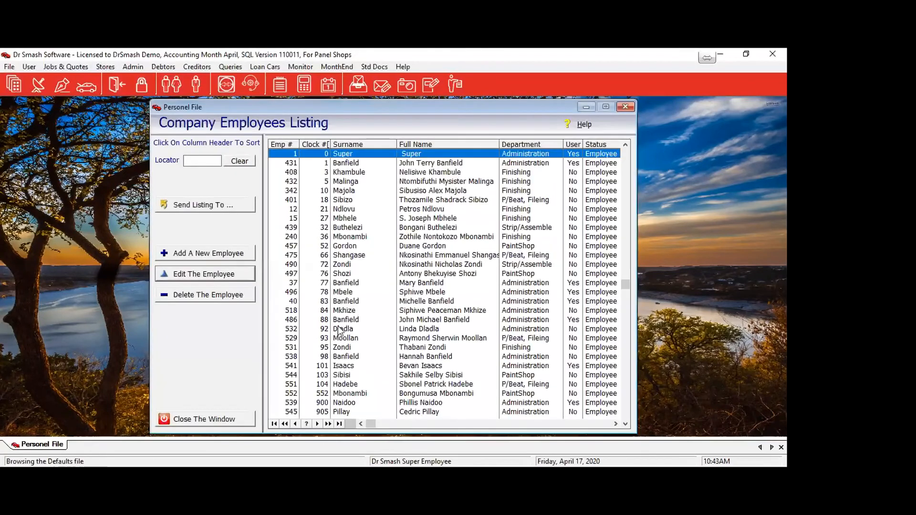
click(353, 210)
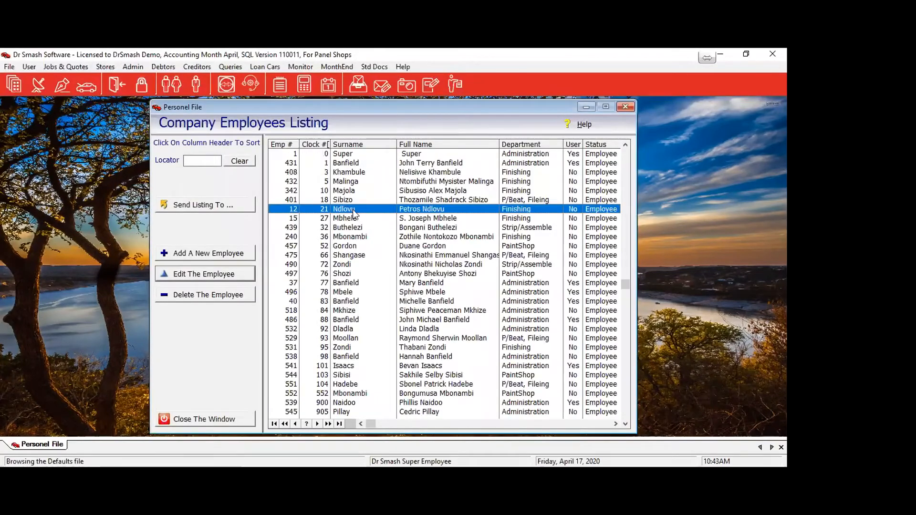
Open the employee's record, view contact details, then the training page (management level 6, department level 3).
double_click(353, 210)
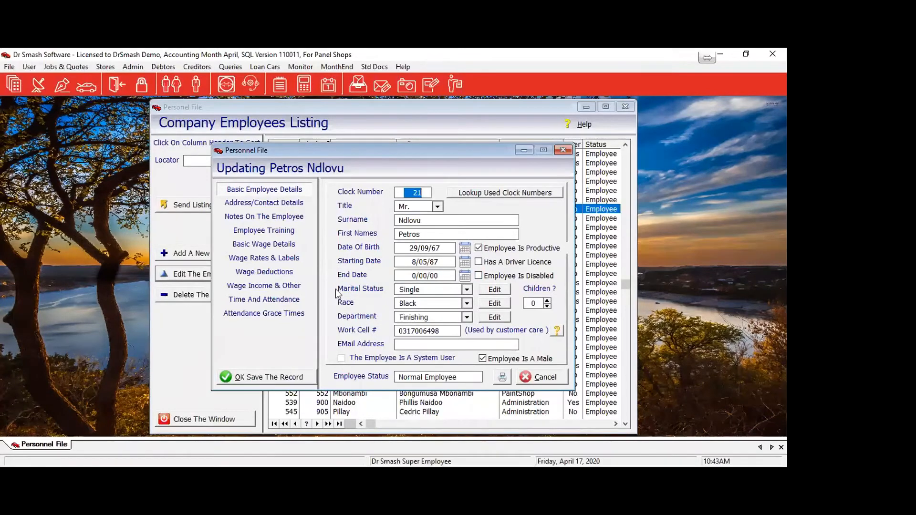
click(272, 208)
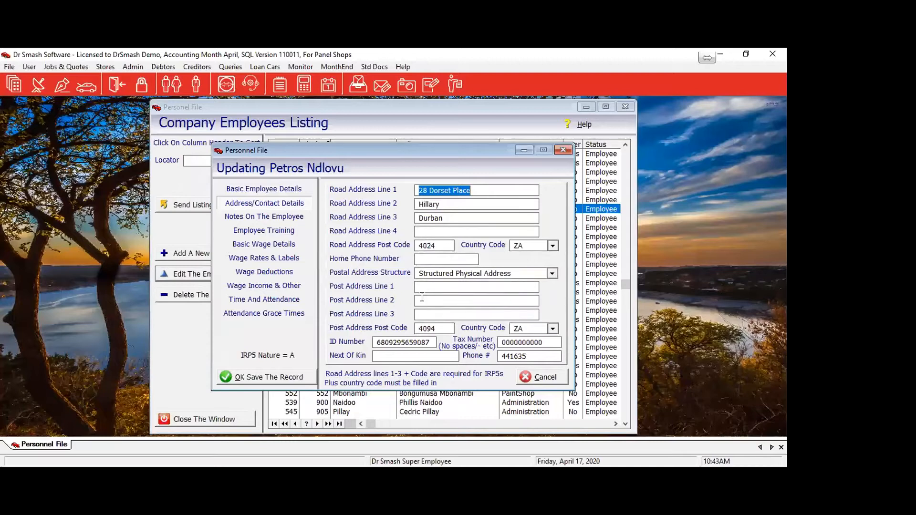
click(281, 231)
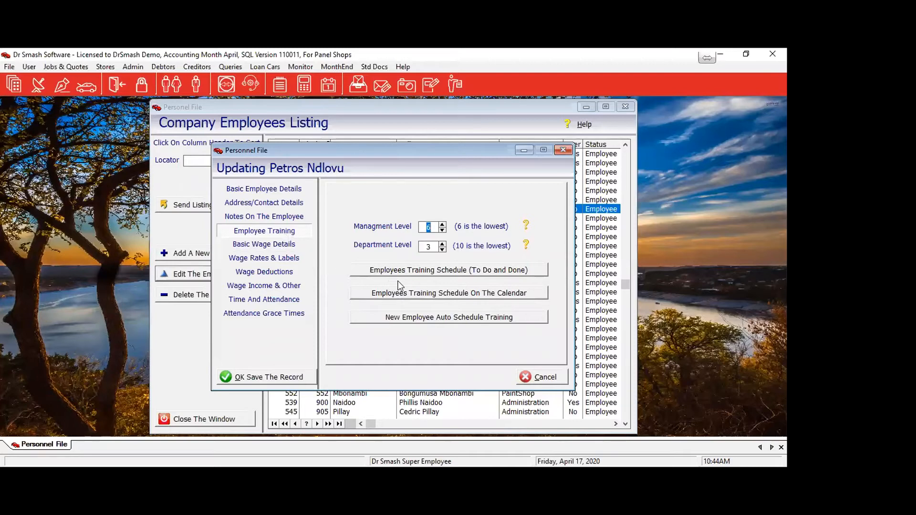
click(418, 296)
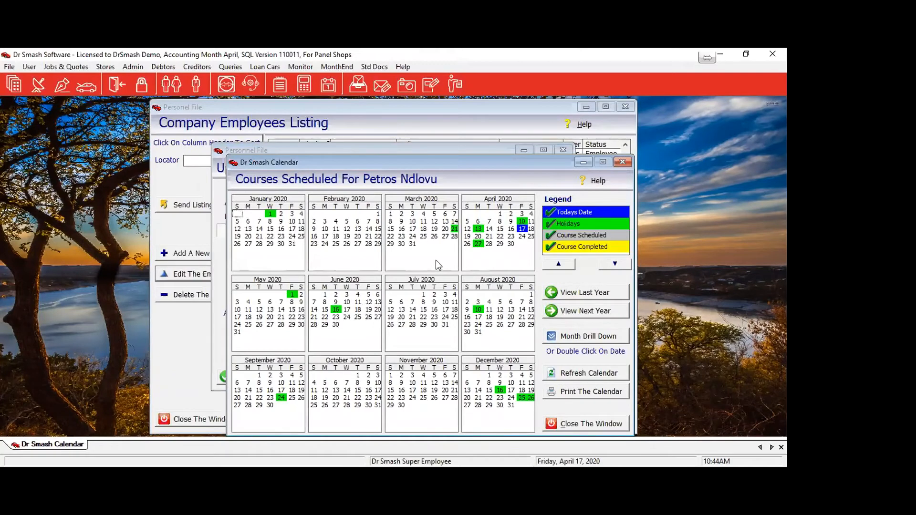
click(571, 294)
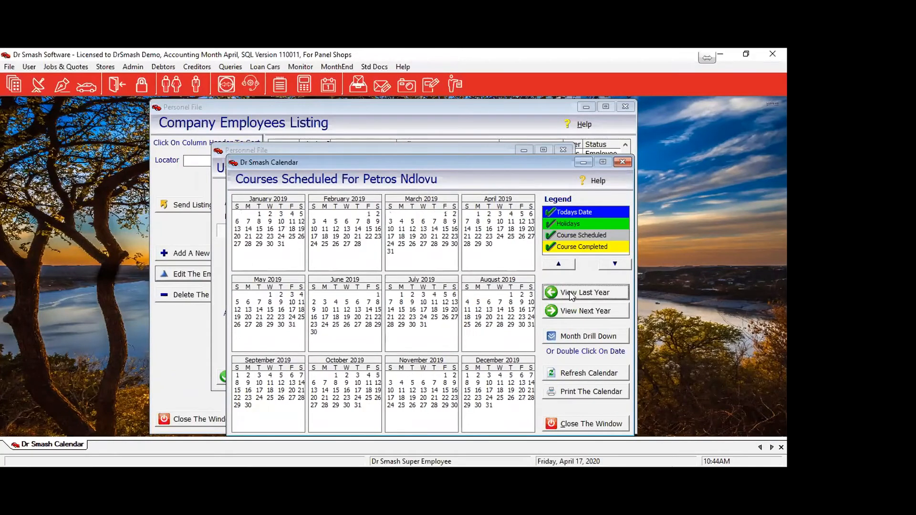
click(571, 295)
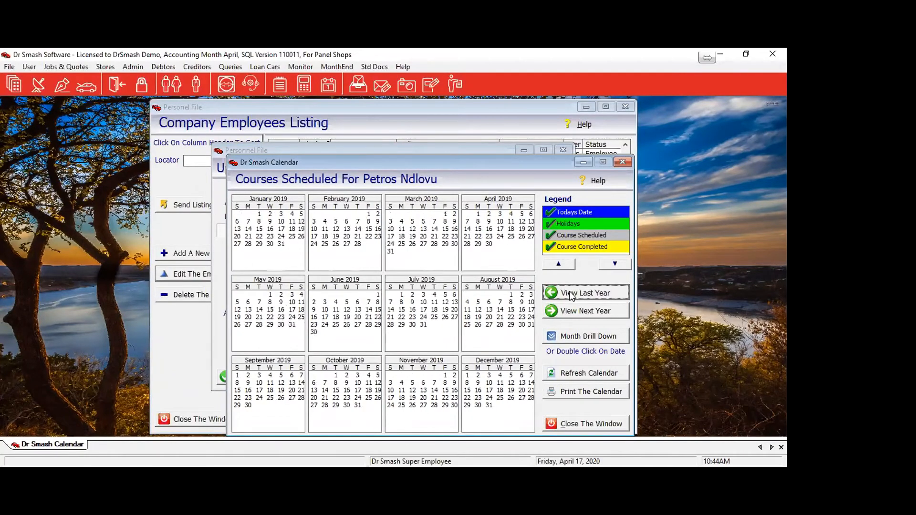
click(589, 429)
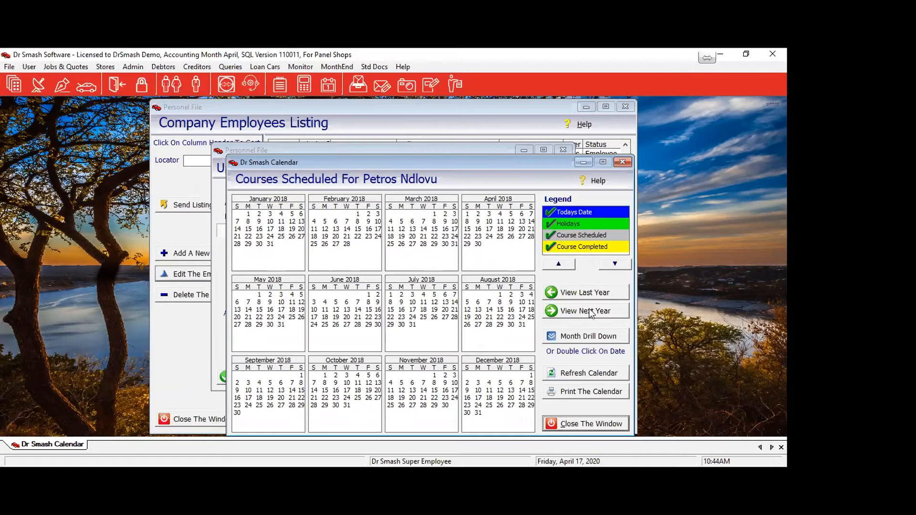
click(563, 426)
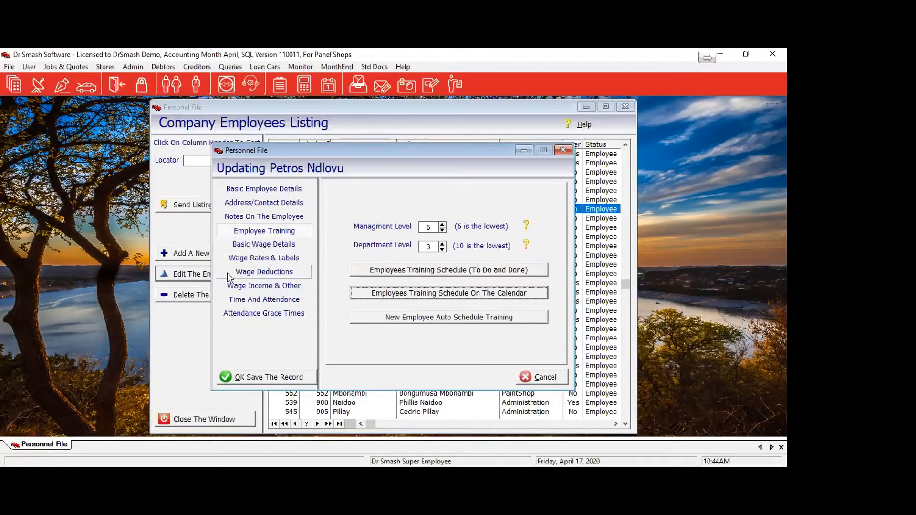
On Basic Wage Details, keep the pay cycle Weekly Paid and open the Official Title labels list.
click(249, 245)
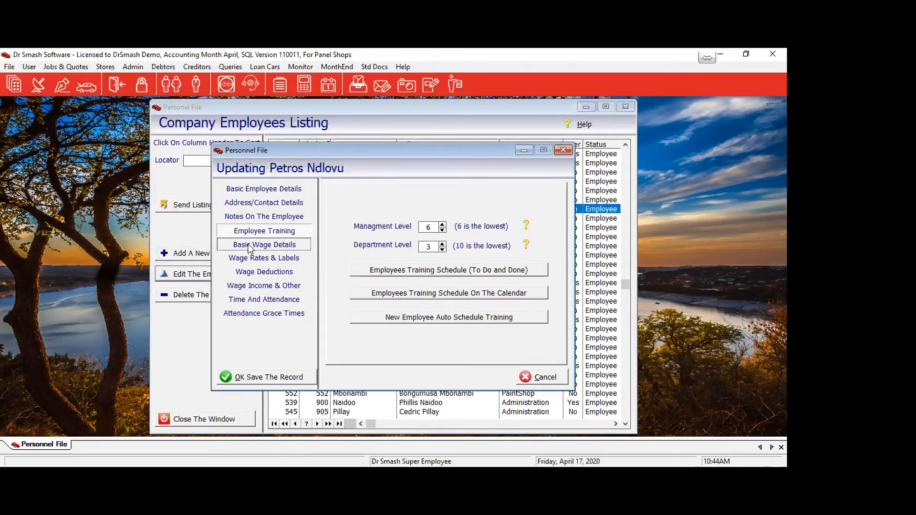
click(249, 245)
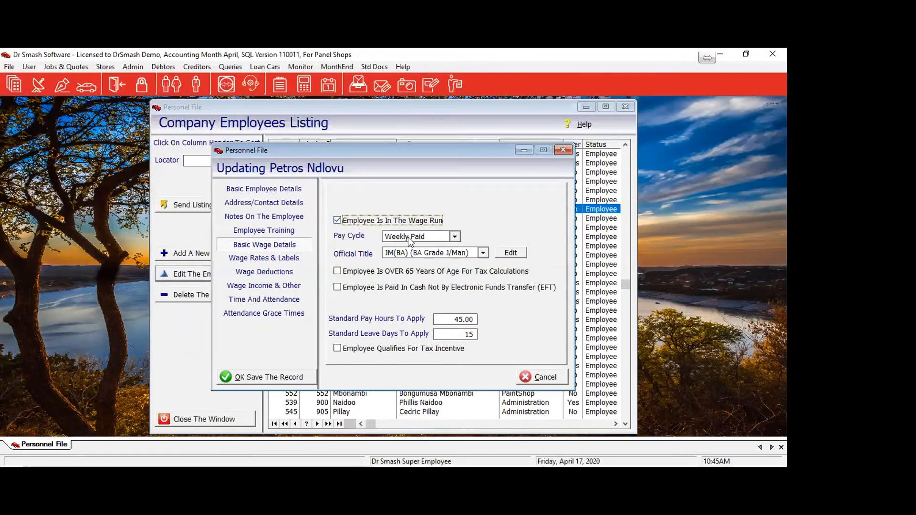
click(455, 237)
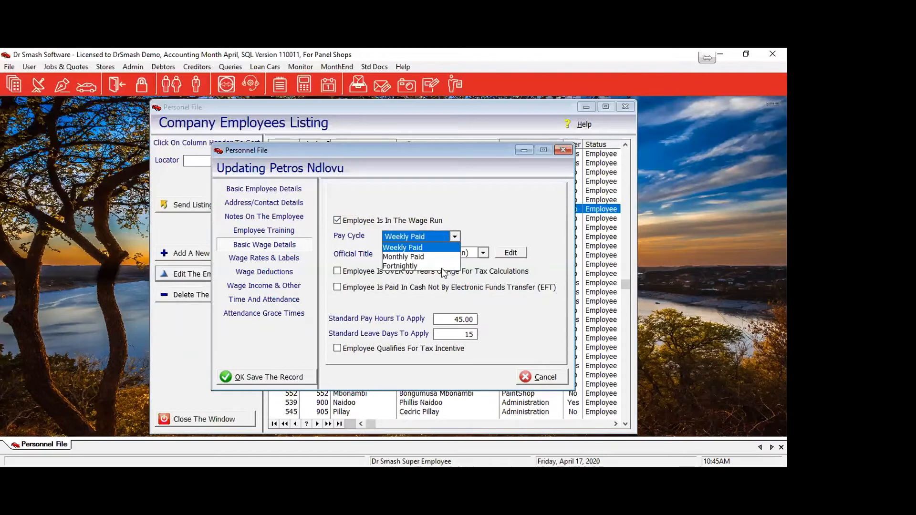
click(485, 221)
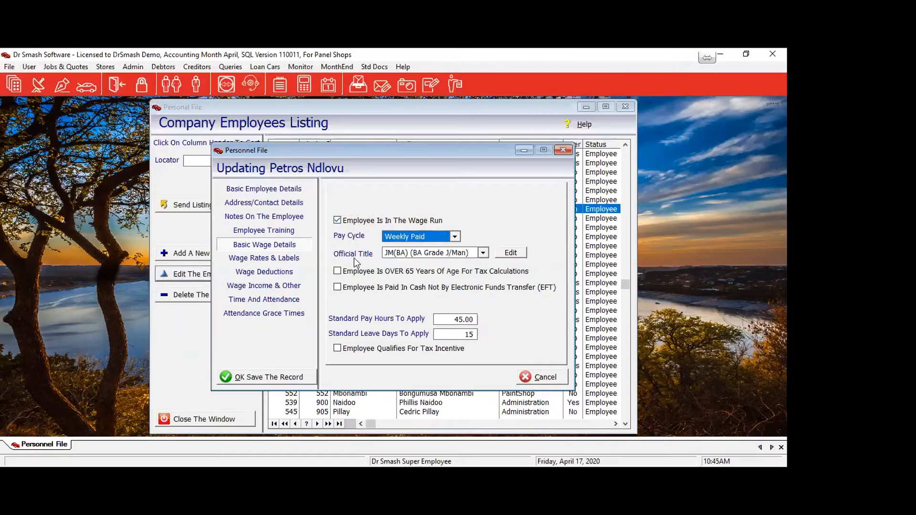
click(483, 253)
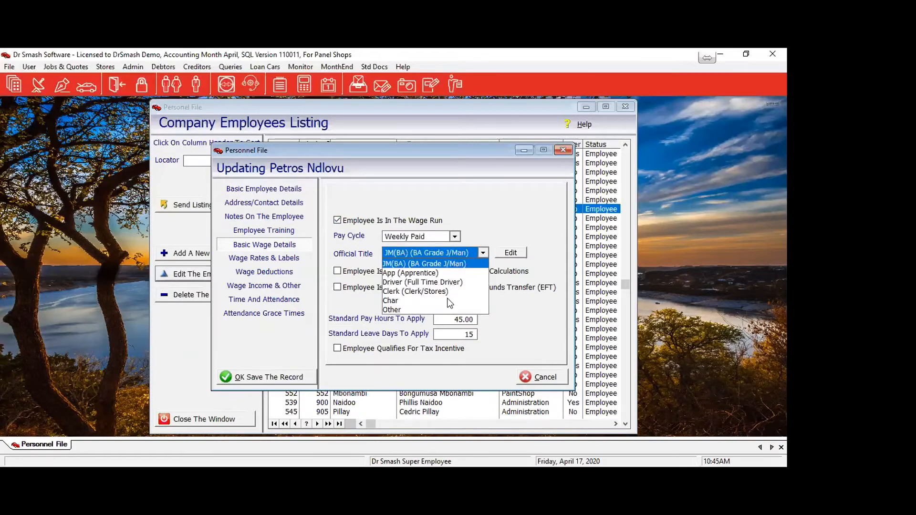
click(509, 254)
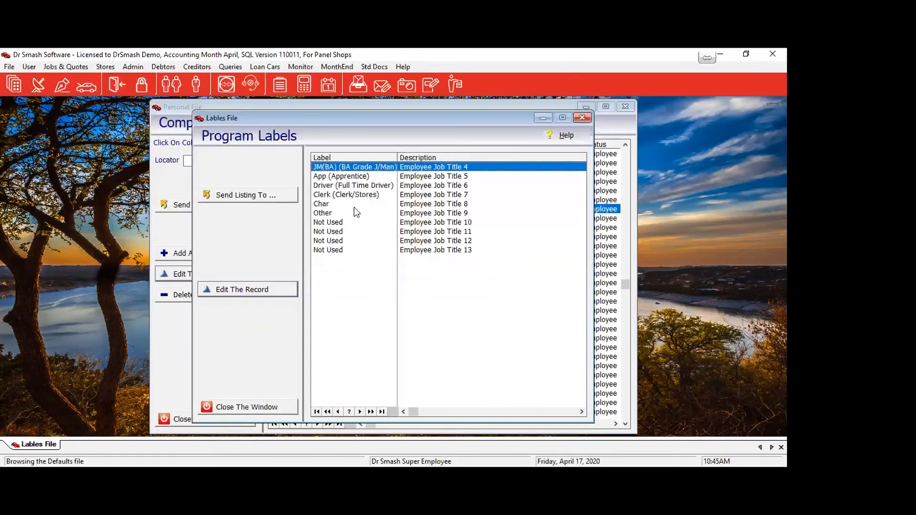
Select a 'Not Used' job title slot, then close Program Labels back to Basic Wage Details.
click(333, 222)
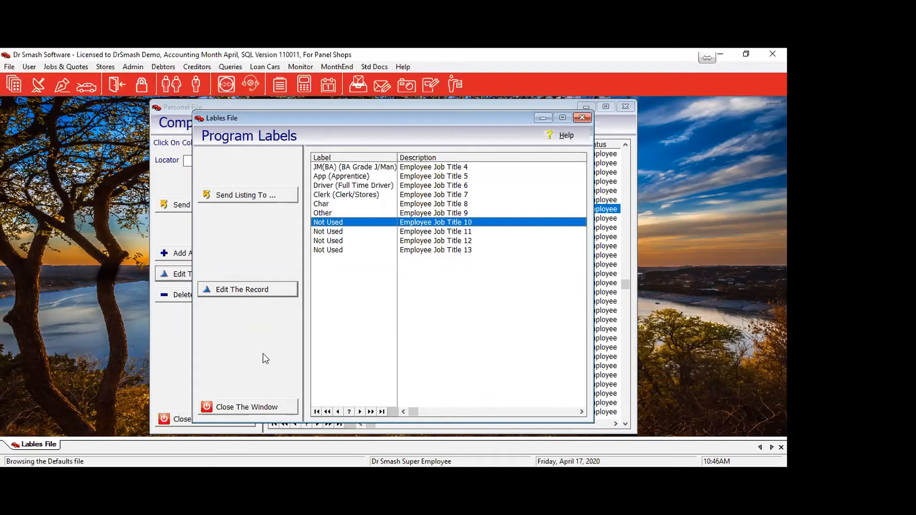
click(262, 408)
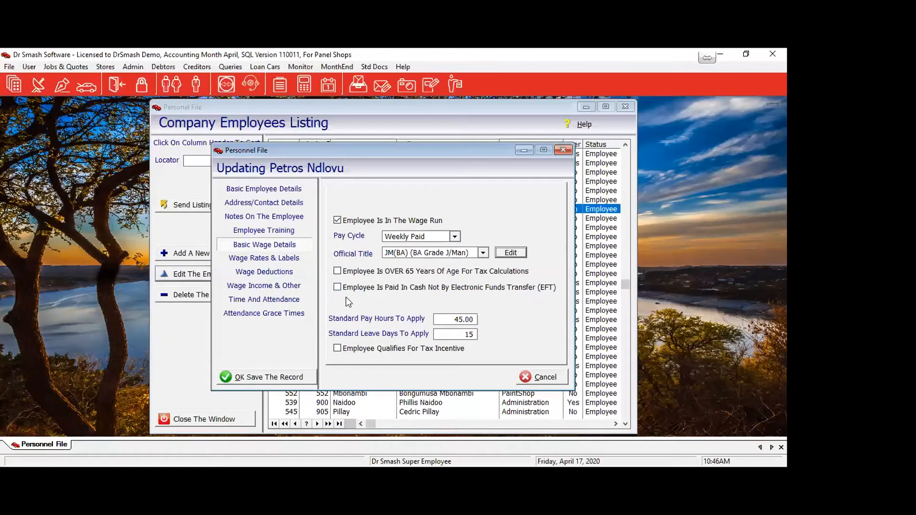
Tick 'Employee Is Paid In Cash Not By EFT', check Standard Leave Days, then view Wage Rates & Labels.
click(338, 287)
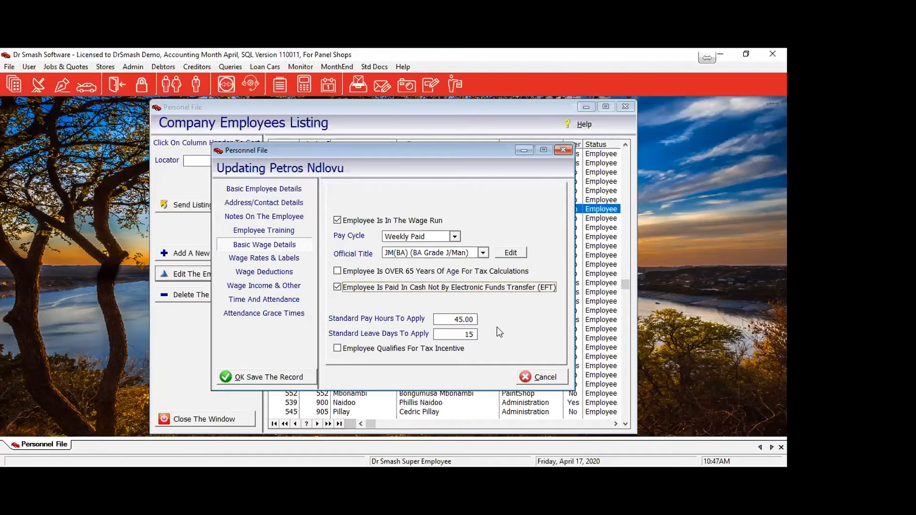
click(470, 335)
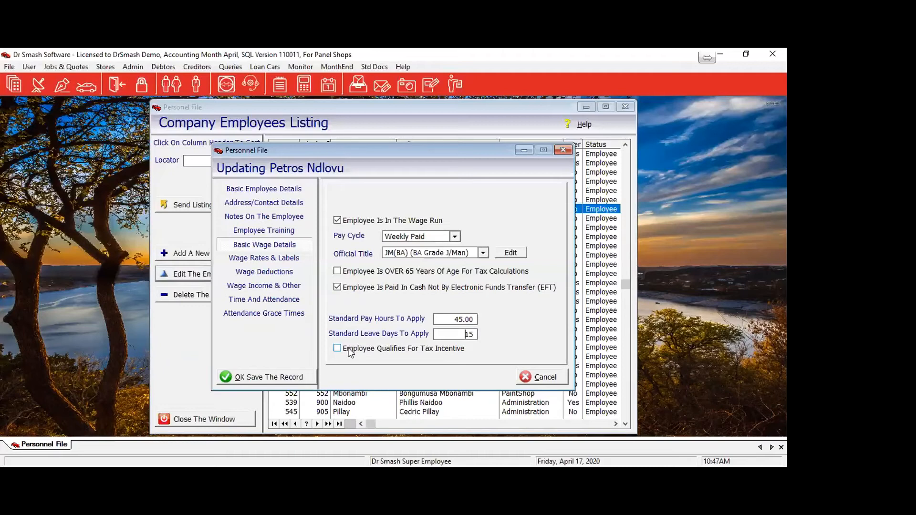
click(249, 262)
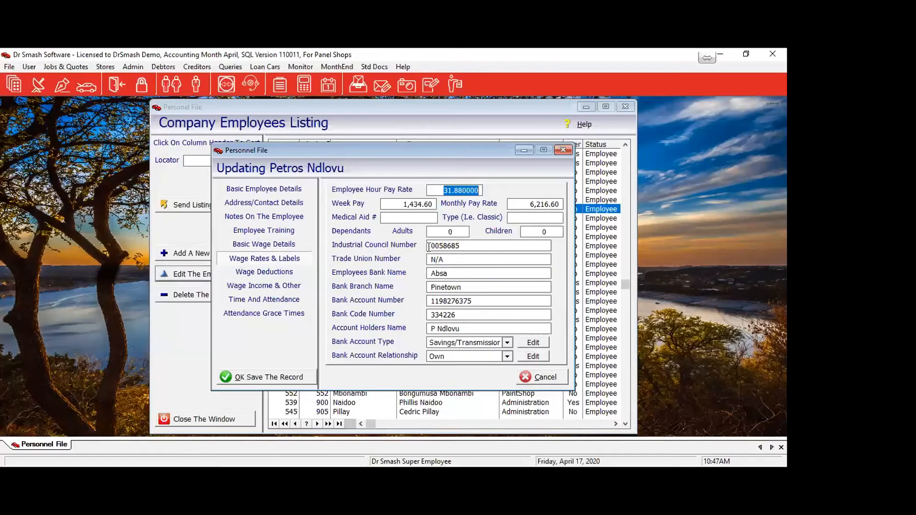
Set the hourly rate to 30 (1,350.00 weekly, 5,850.00 monthly) and medical aid bestmed, Pace 1.
click(396, 205)
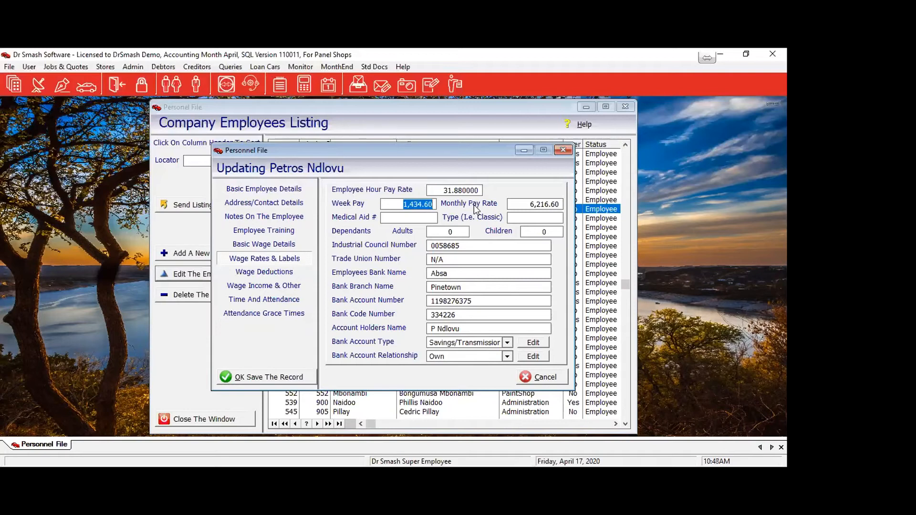
text(1500)
key(Tab)
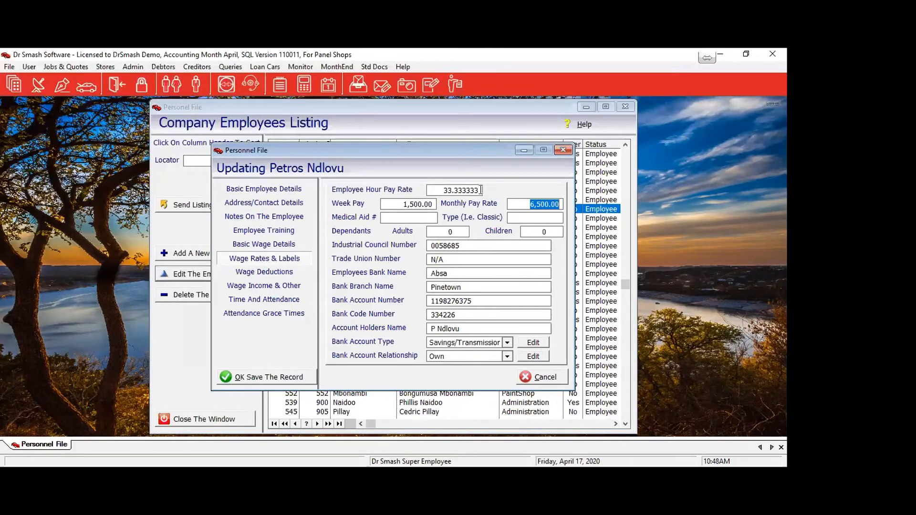
drag(438, 191, 523, 195)
text(30.00000)
key(Tab)
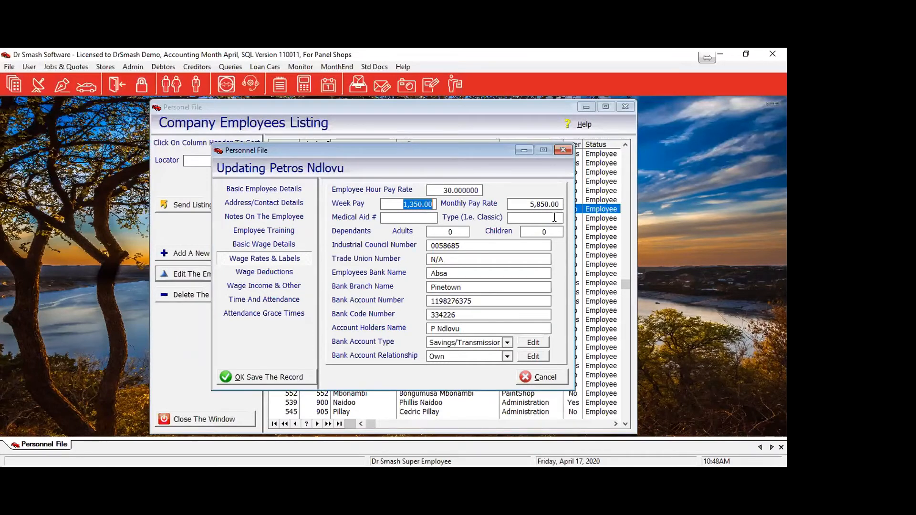
click(404, 218)
text(bestm)
text(ed)
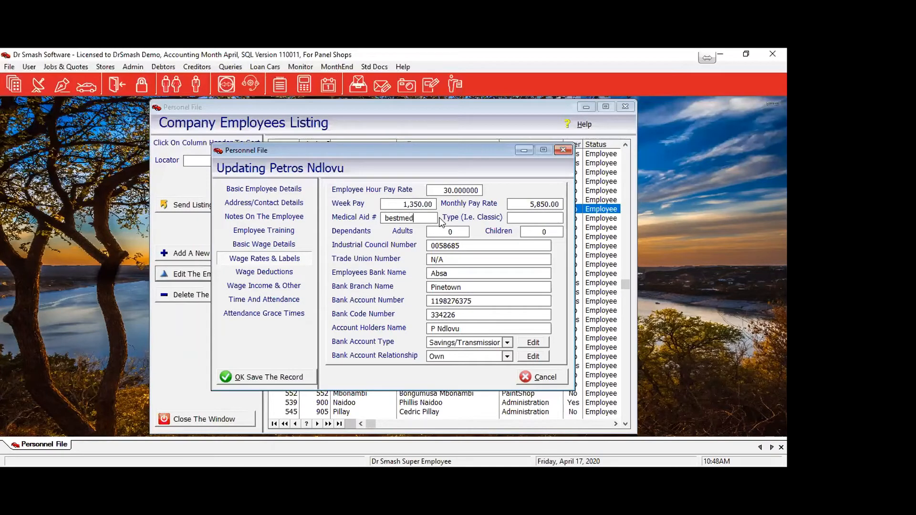
text(Pace 1)
Set the employee's dependants to 2 adults and 3 children.
click(451, 232)
key(Tab)
text(3)
key(Tab)
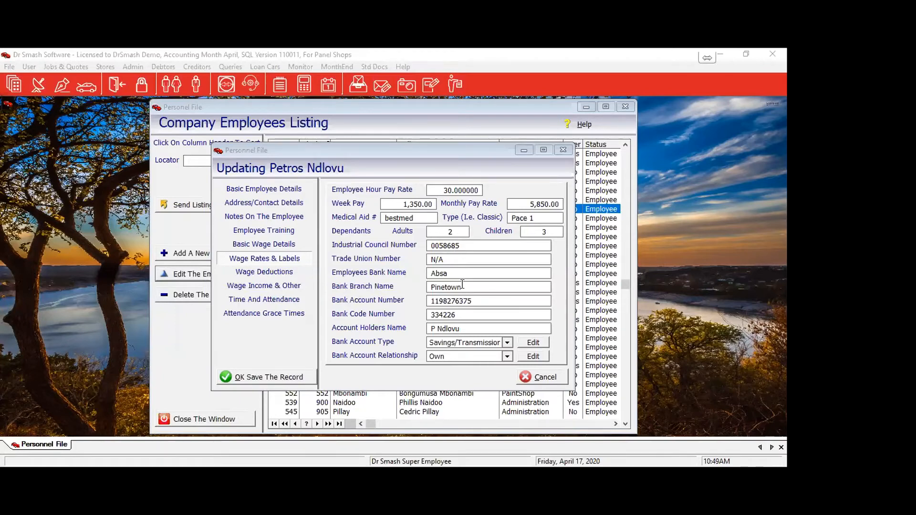
Keep the bank account relationship as Own and show the Wage Deductions page.
click(466, 307)
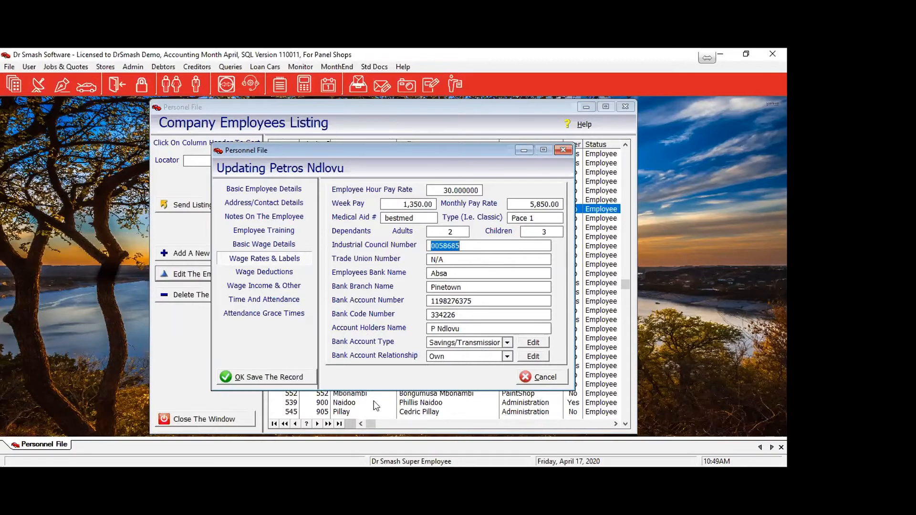
click(507, 357)
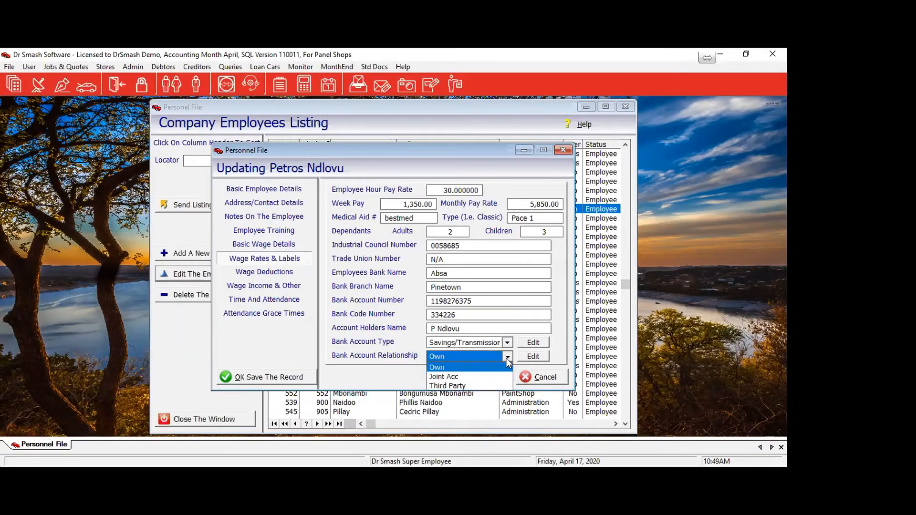
click(462, 366)
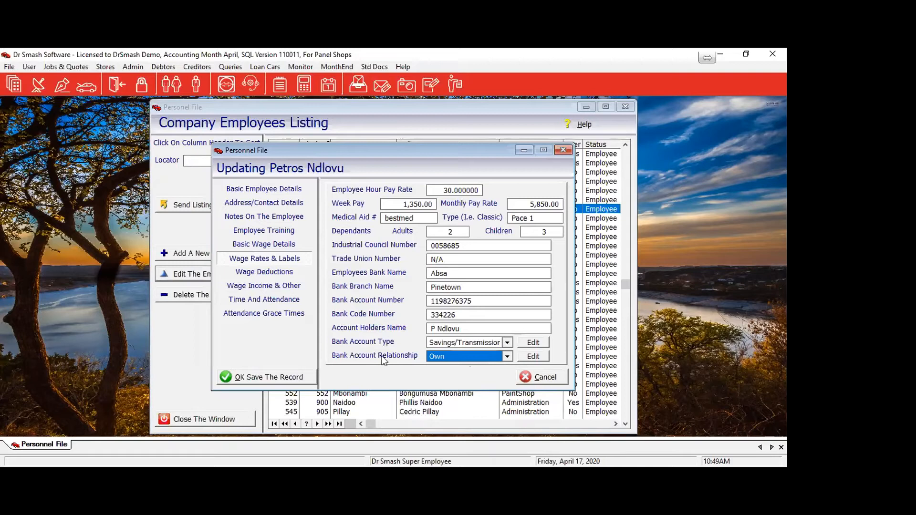
click(258, 273)
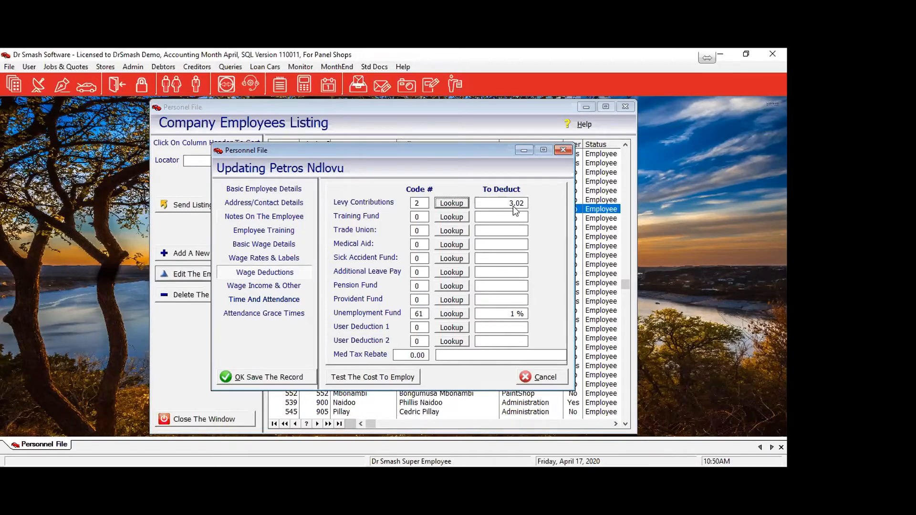
Add and save a new levy deduction with set amounts of 1.5 for employee and employer.
click(460, 202)
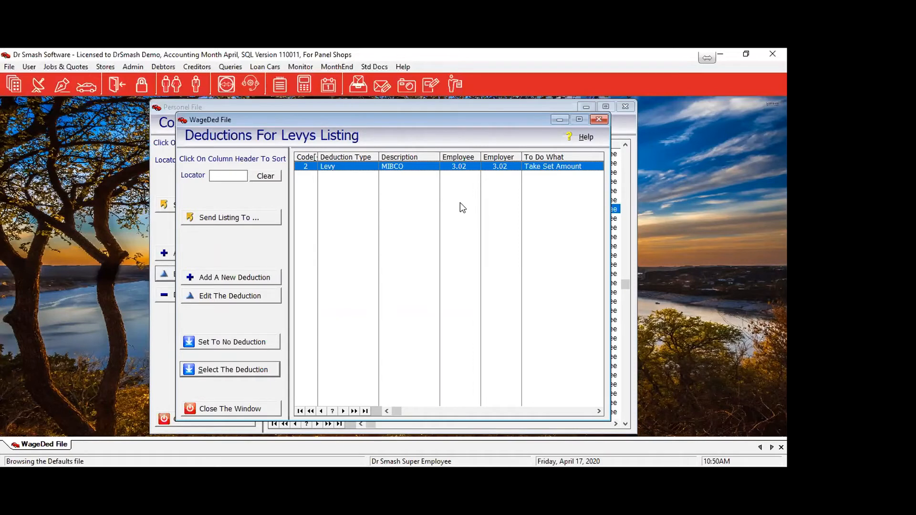
click(229, 278)
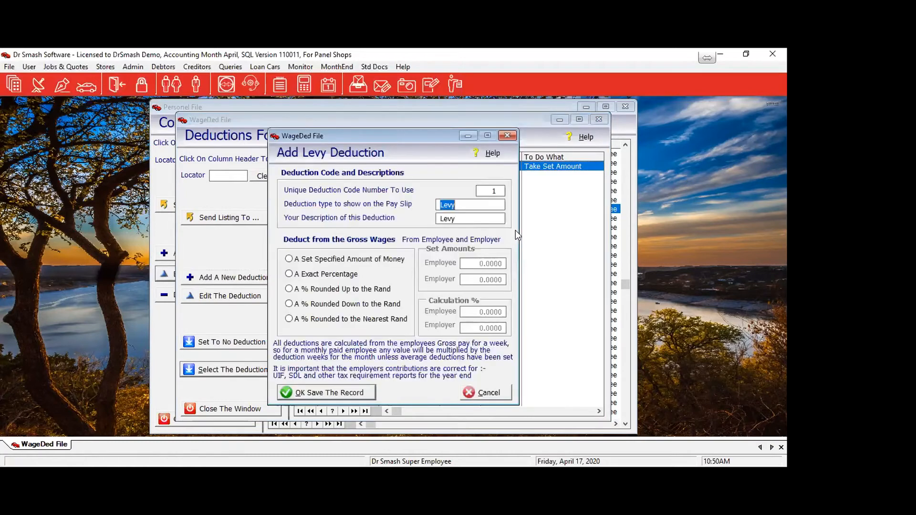
click(289, 259)
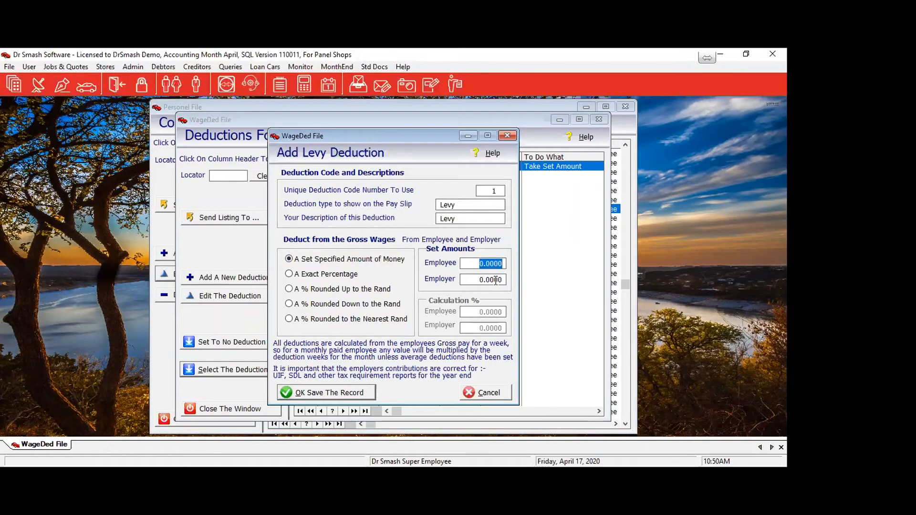
text(1.5)
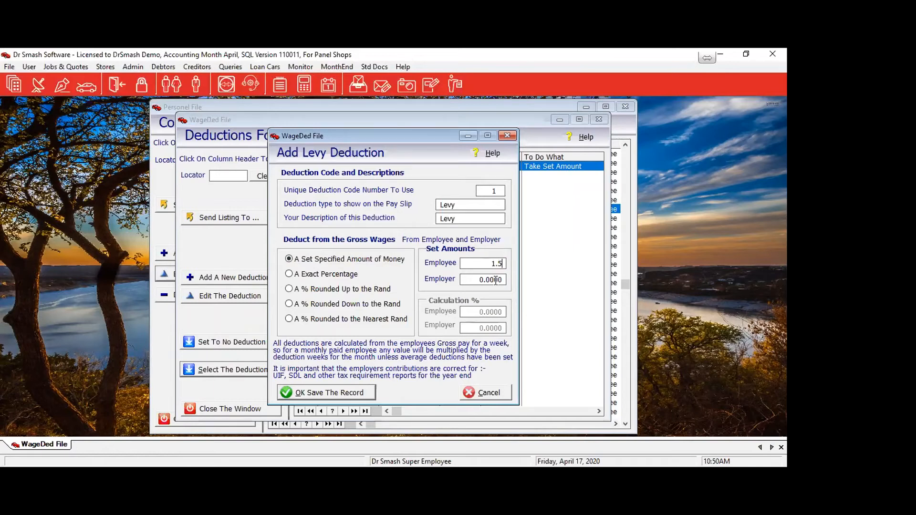
click(496, 281)
text(1.5)
key(Tab)
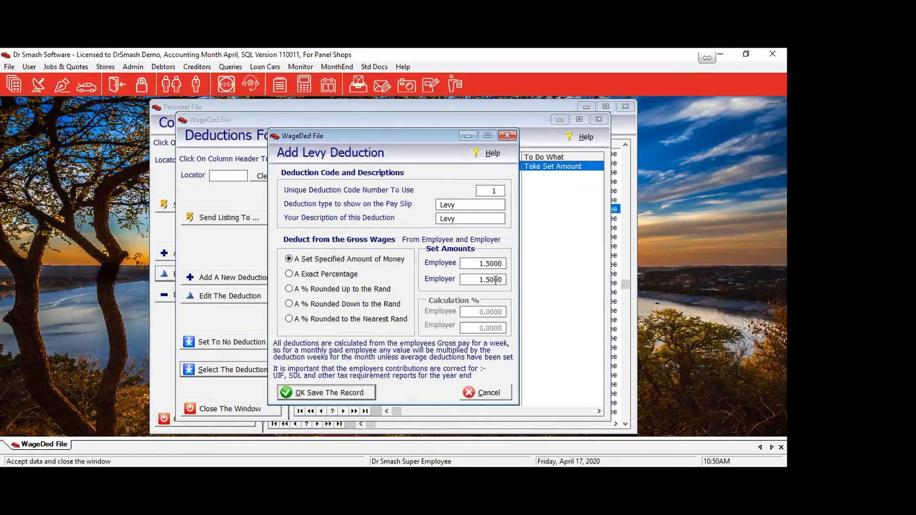
click(355, 393)
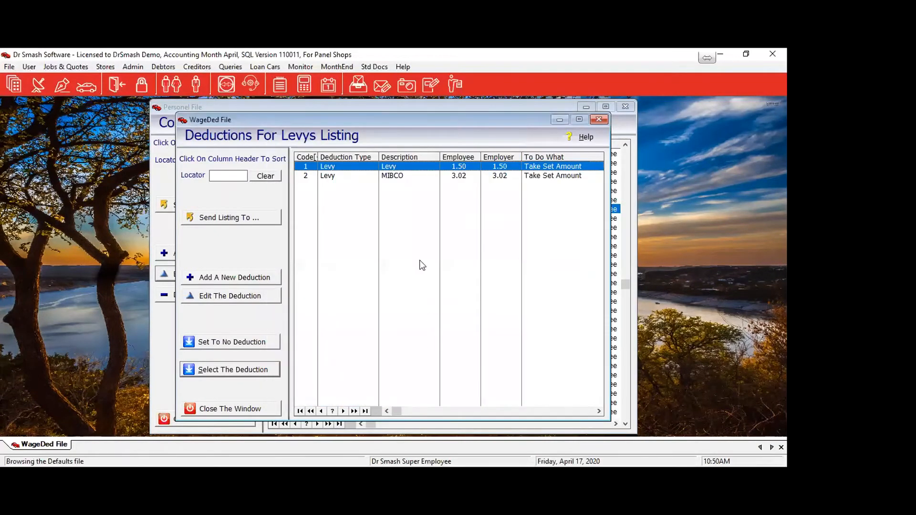
Edit the MIBCO levy deduction so the employee and employer set amounts are 3.5.
click(391, 176)
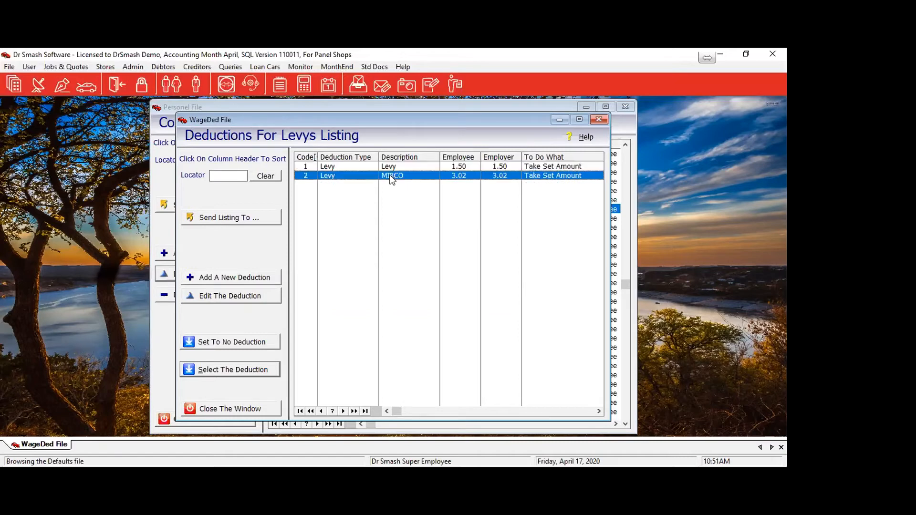
click(240, 296)
click(475, 268)
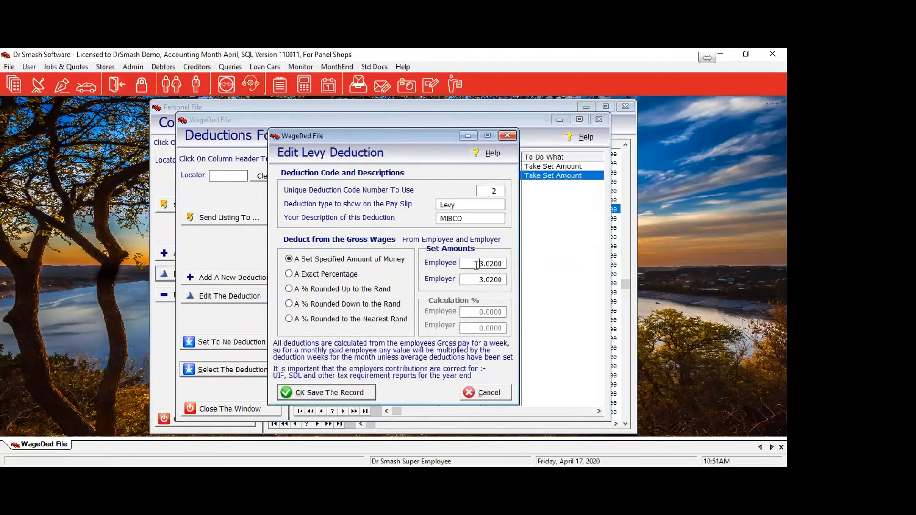
text(3.5)
key(Tab)
text(3.5)
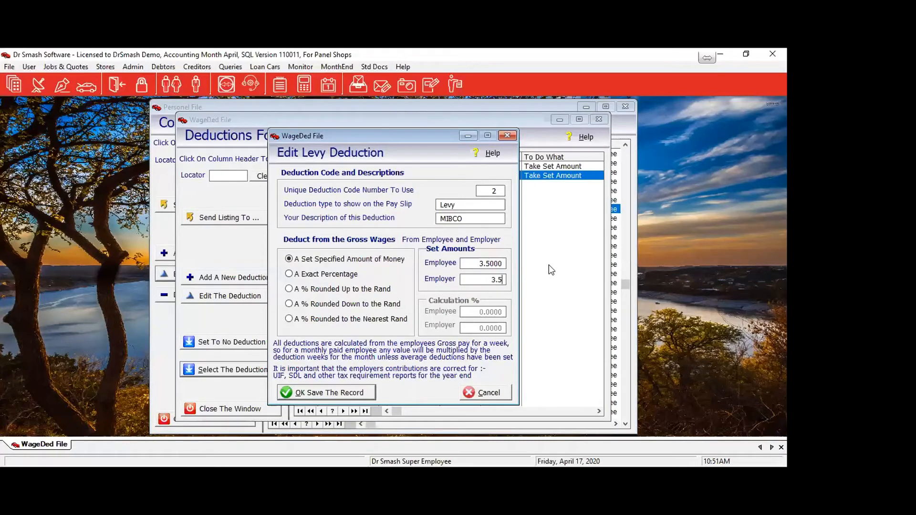
key(Tab)
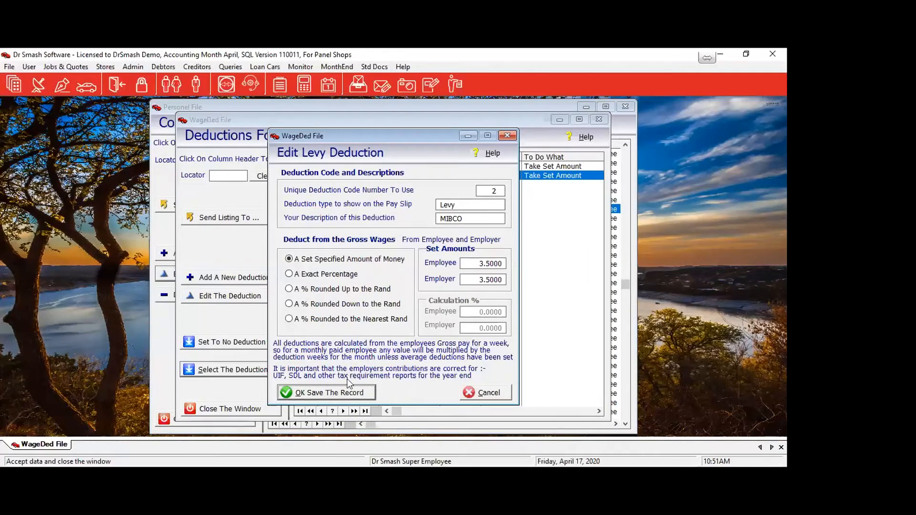
Save the MIBCO levy with 3.50 employee and 3.50 employer contributions.
click(347, 397)
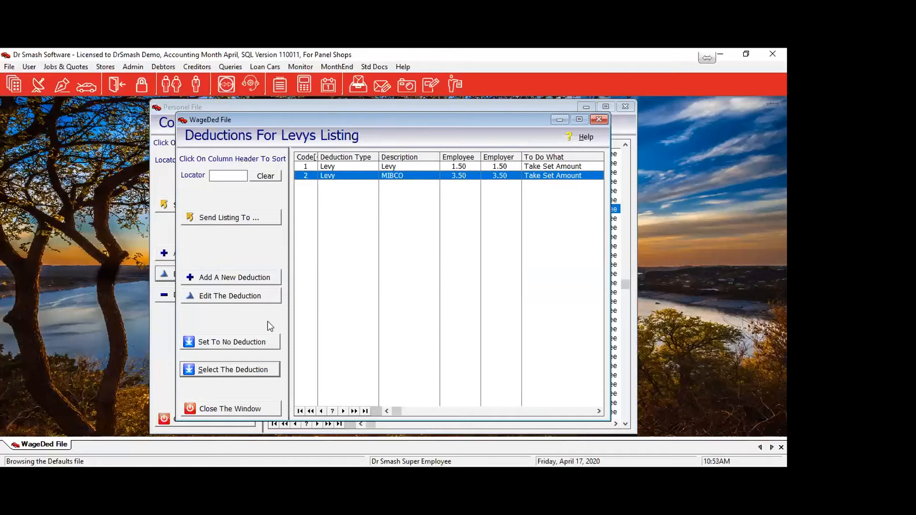
Replace the employee's levy deduction with MIBCO, code 2, deducting 3.50.
click(217, 343)
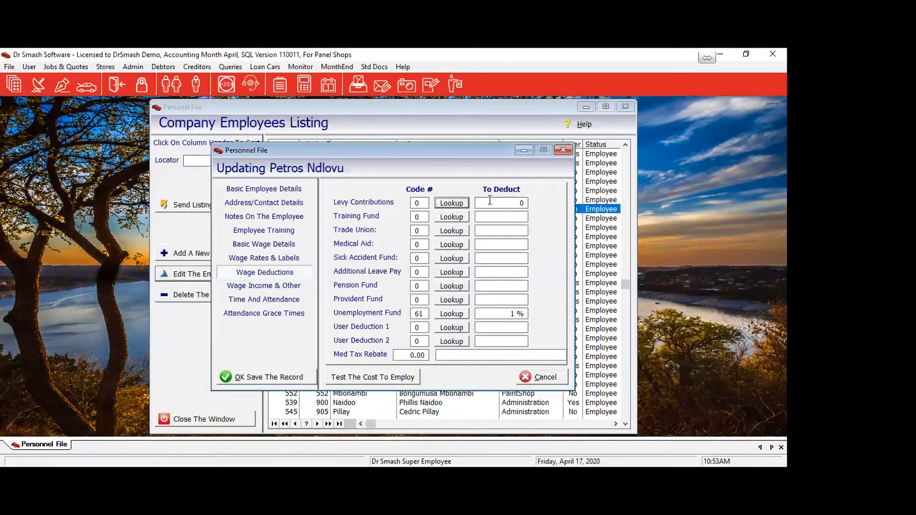
click(452, 203)
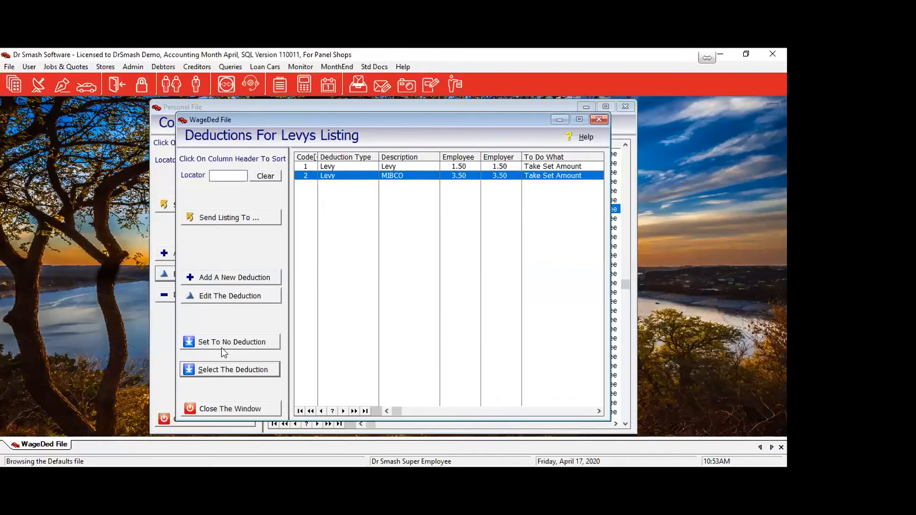
click(210, 375)
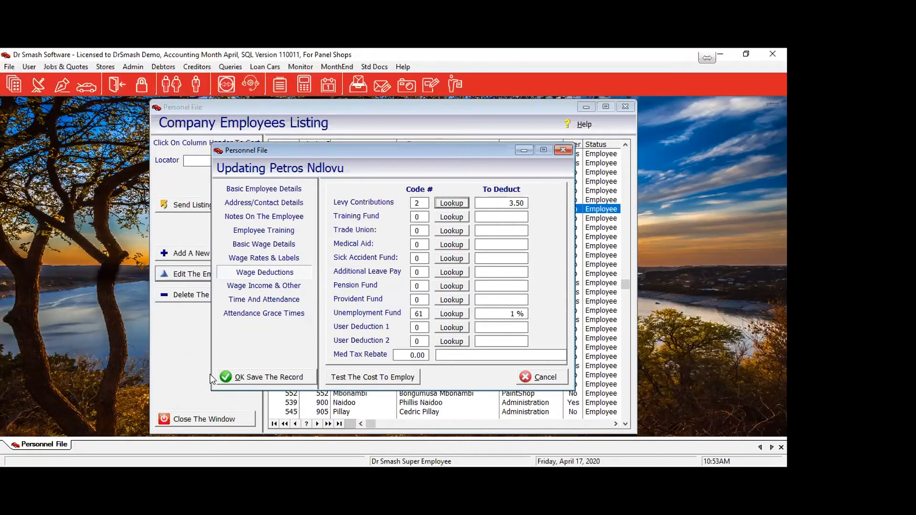
Raise pension code 47's employer rate to 8.5% and assign it to the employee at 7%.
click(451, 217)
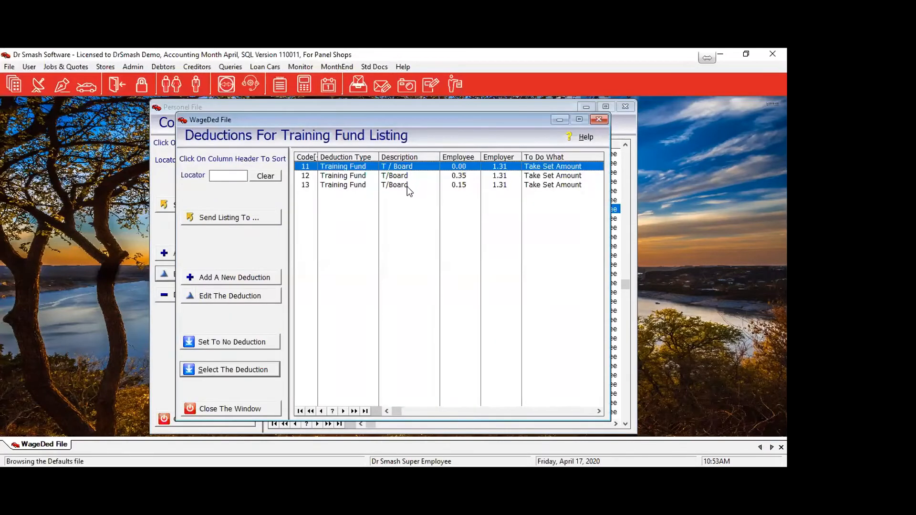
click(241, 409)
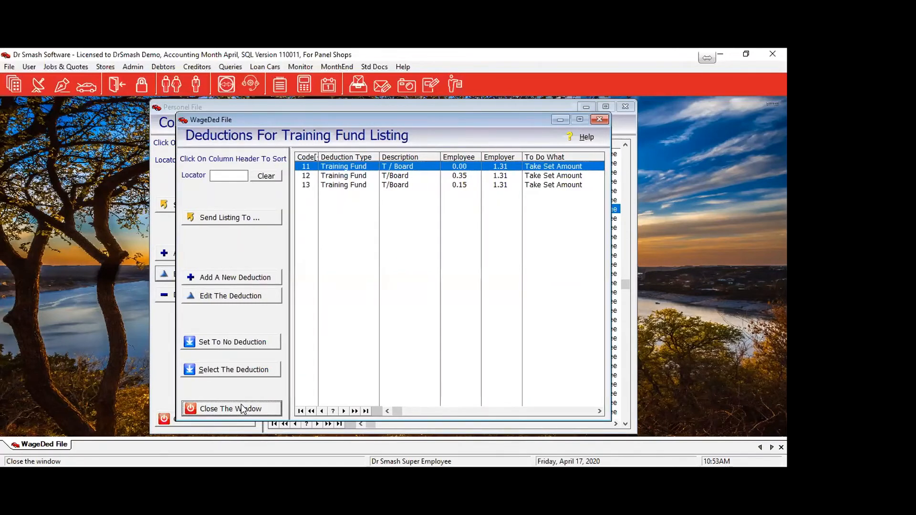
click(452, 285)
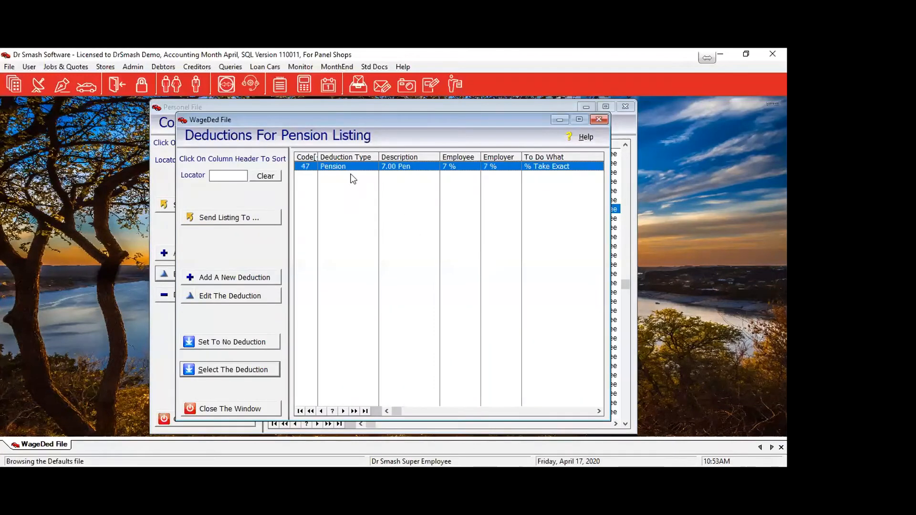
click(226, 294)
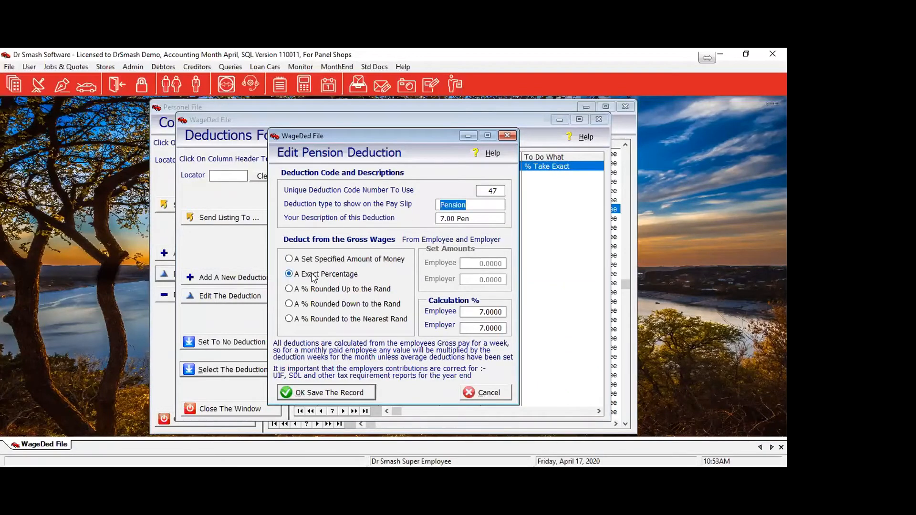
drag(479, 327, 494, 328)
key(shift+End)
text(8.5)
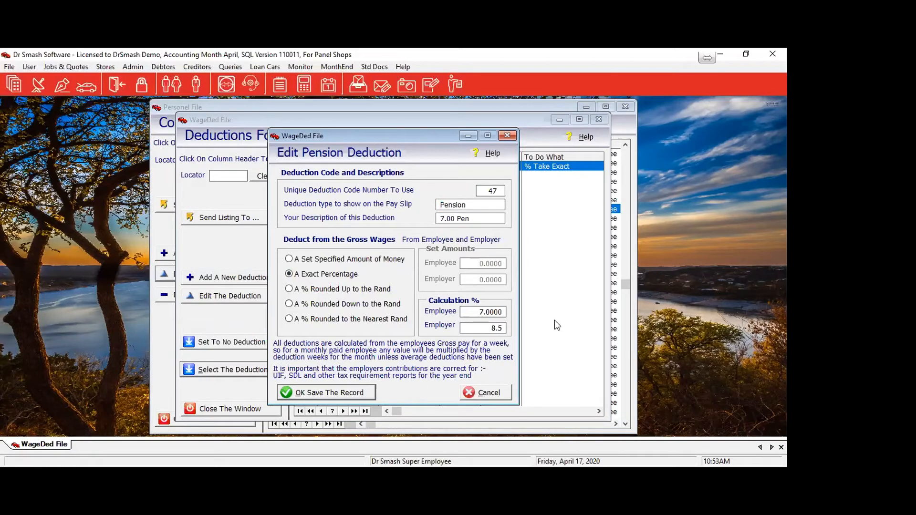
click(353, 394)
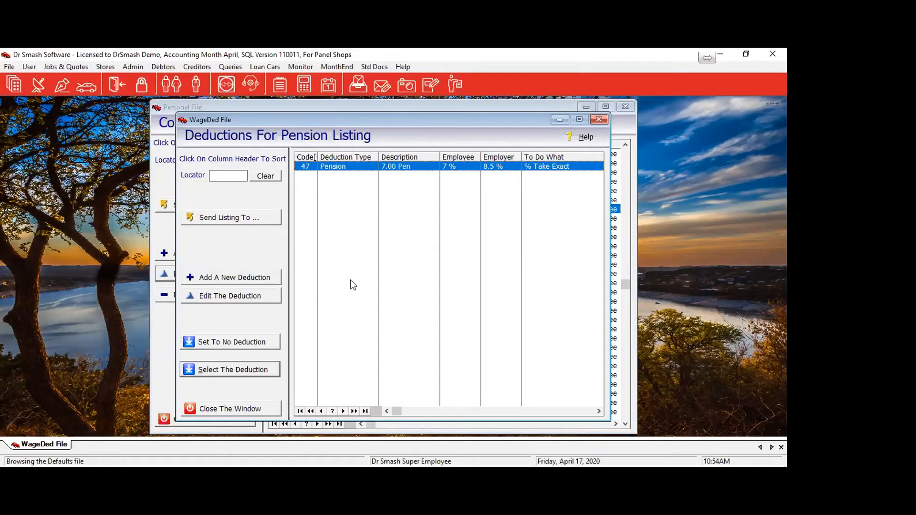
click(215, 374)
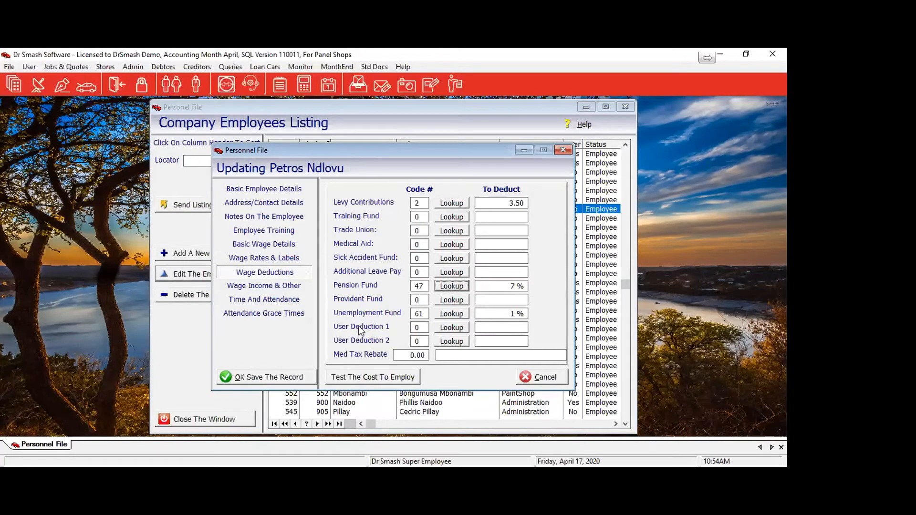
Assign the Garnishing deduction, code 133 for 500.00, as User Deduction 1.
click(453, 328)
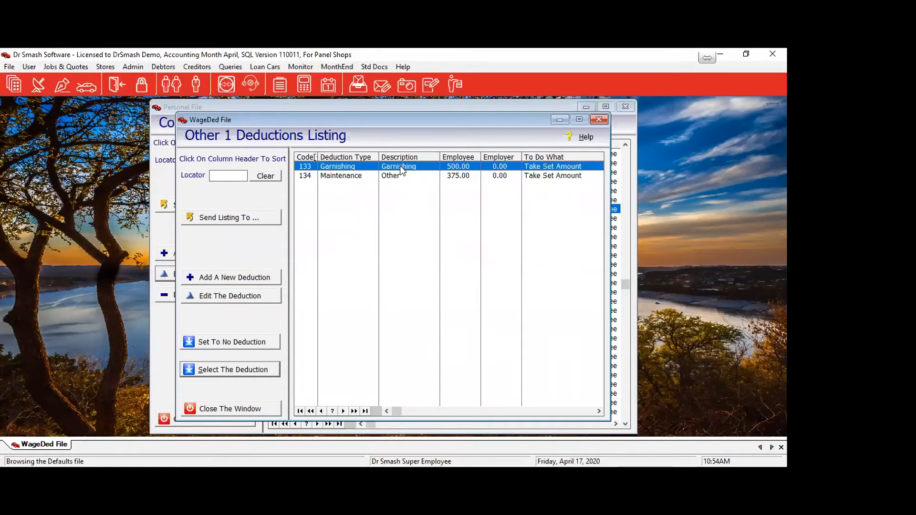
click(213, 372)
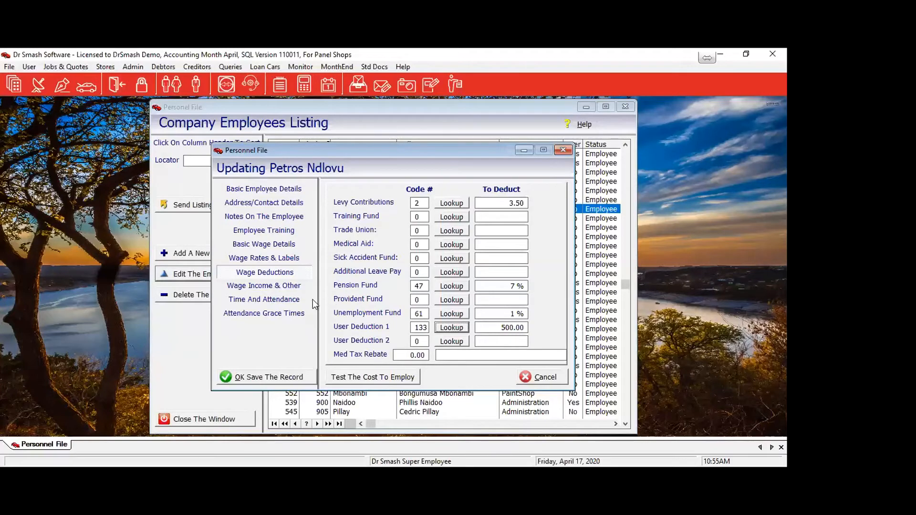
click(380, 383)
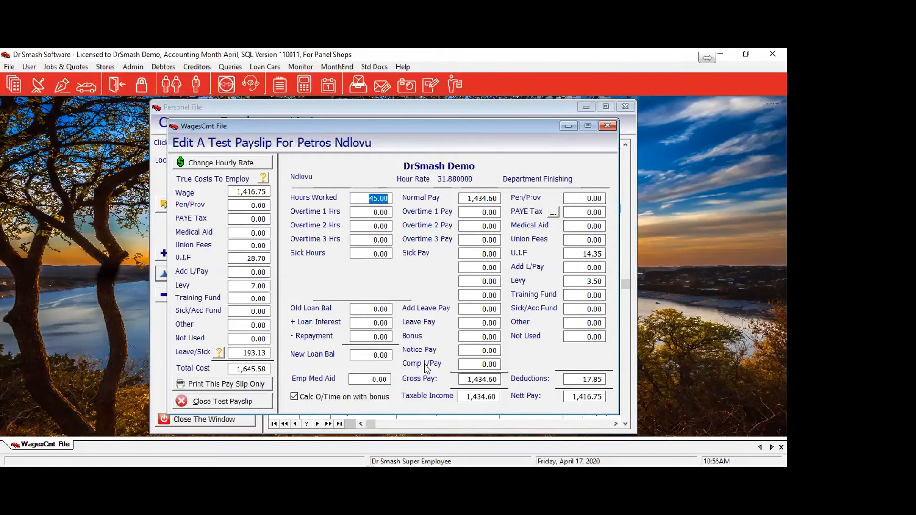
click(241, 402)
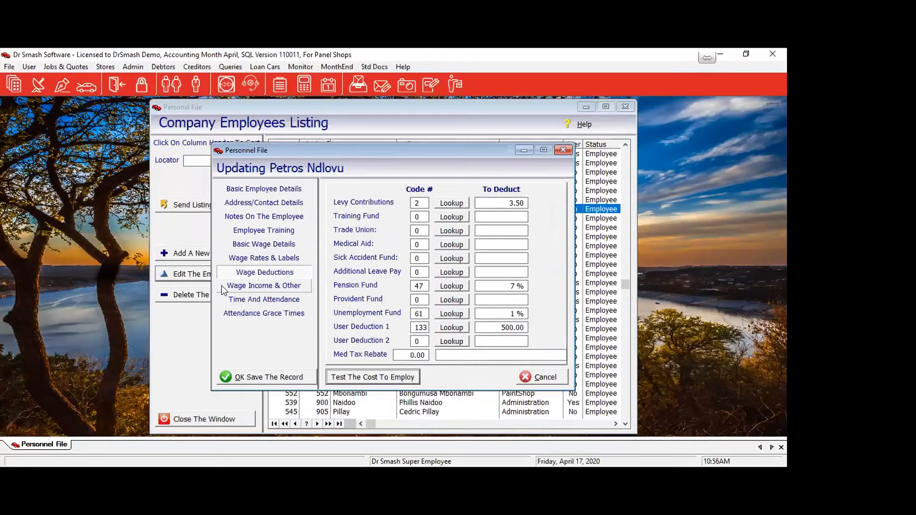
click(247, 287)
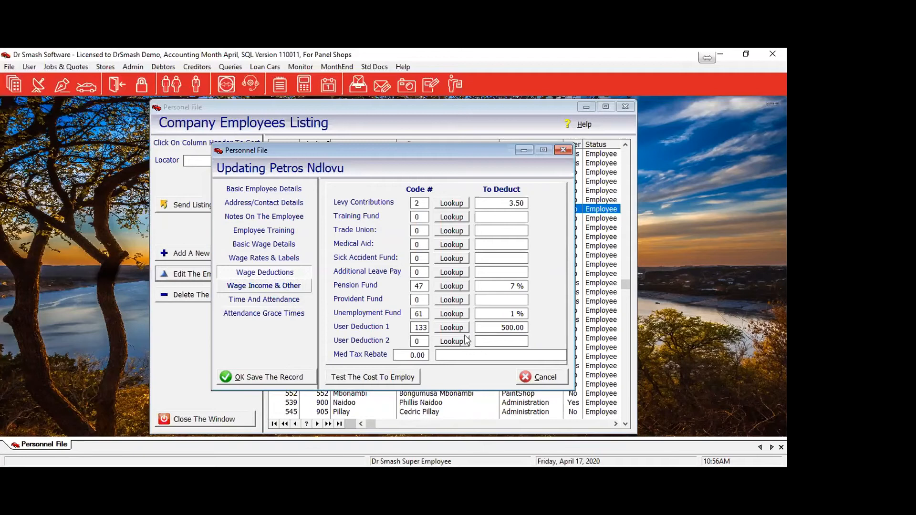
click(287, 288)
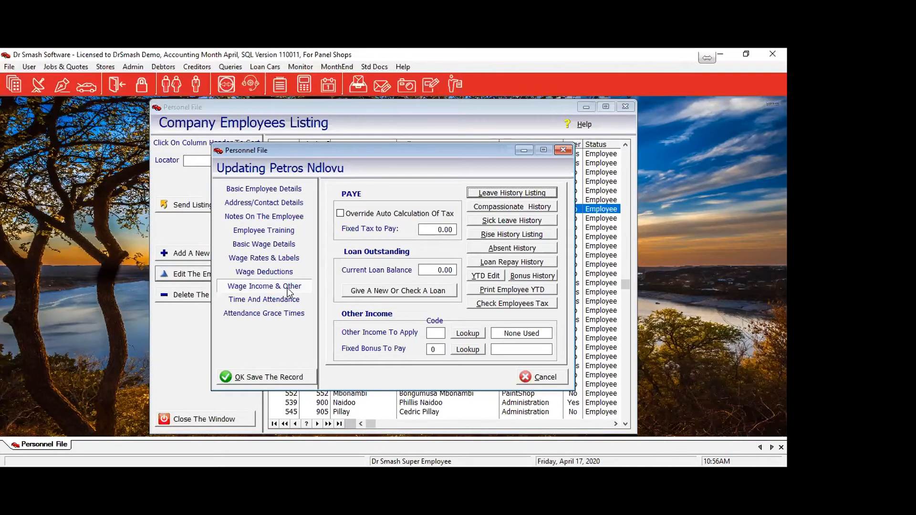
click(270, 248)
click(266, 258)
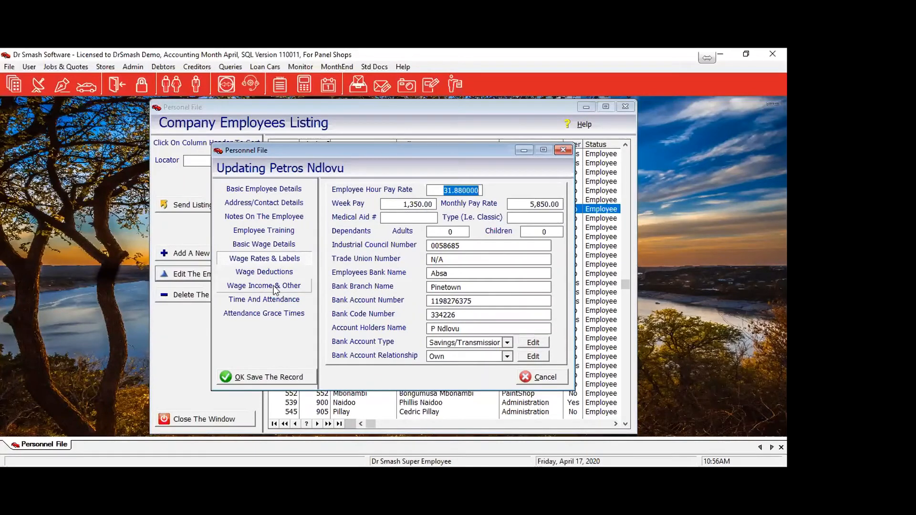
click(249, 289)
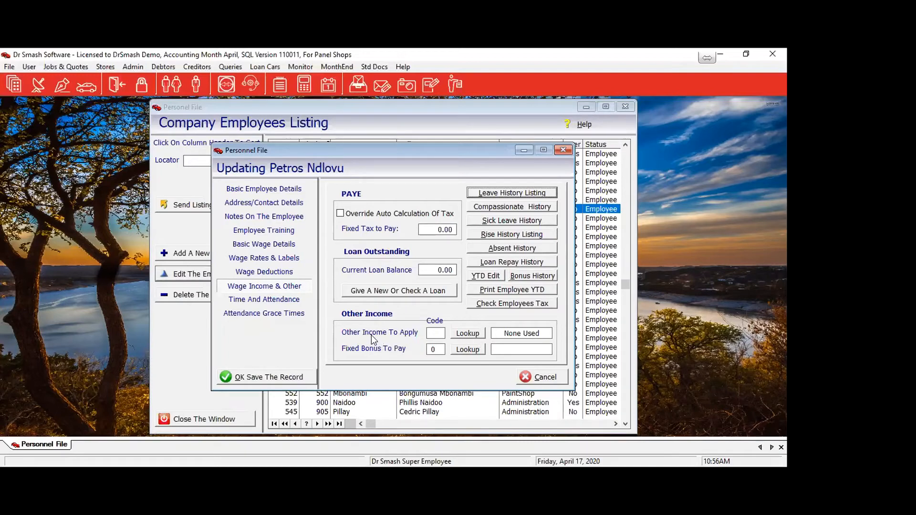
click(466, 333)
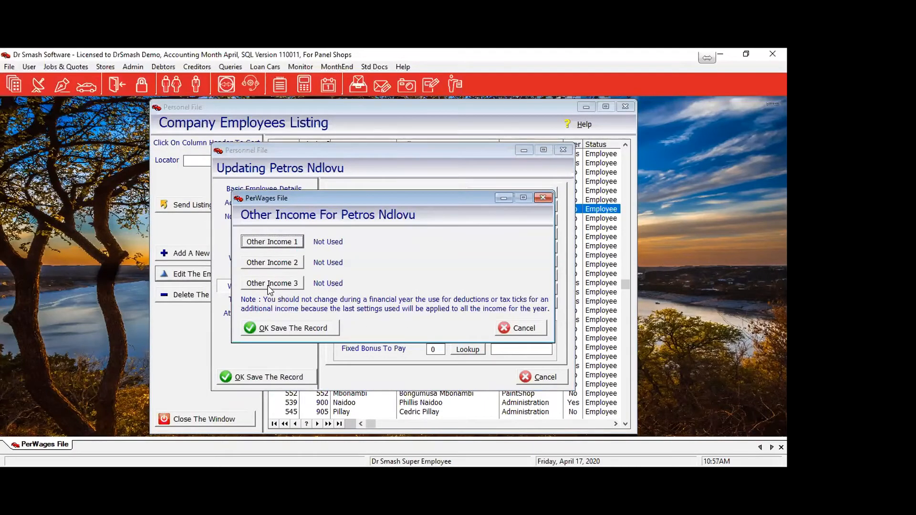
click(257, 241)
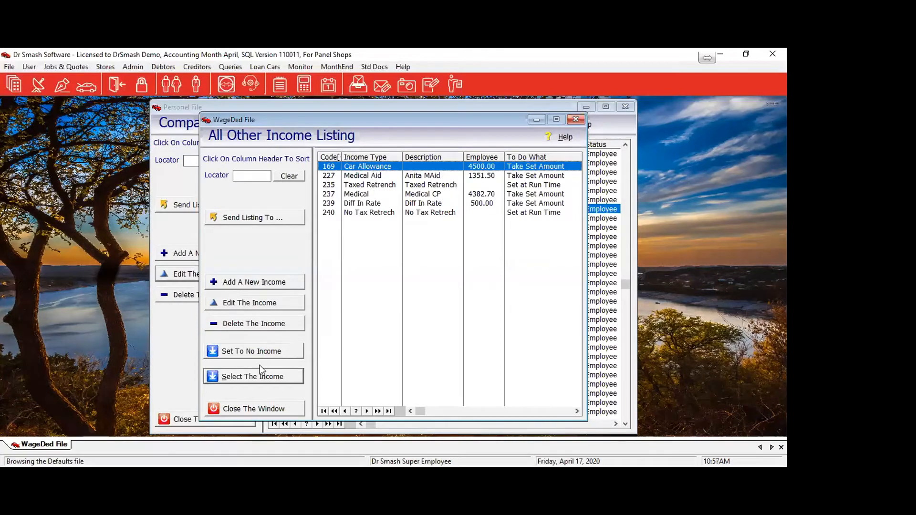
click(240, 282)
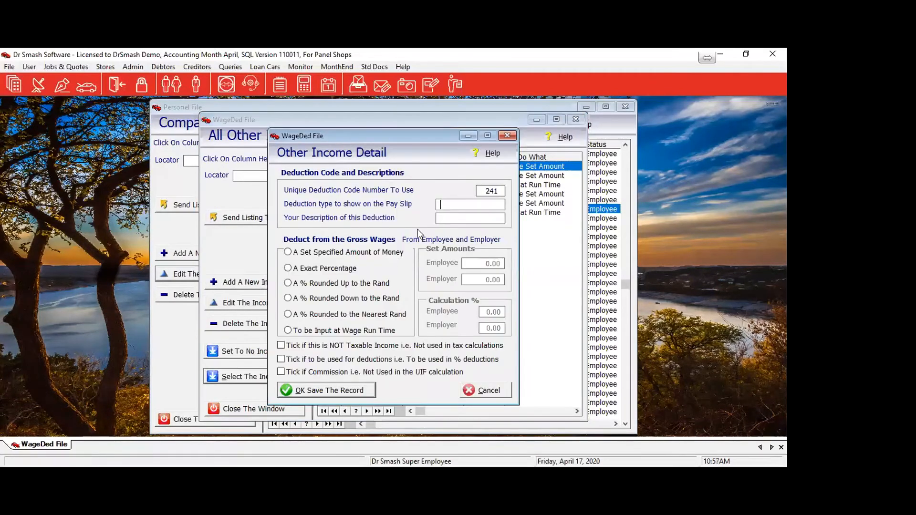
Describe income 241 as 'Cellphone Allow' on the pay slip and 'Cellphone', input at wage run time.
click(464, 206)
text(Cellphone Allow)
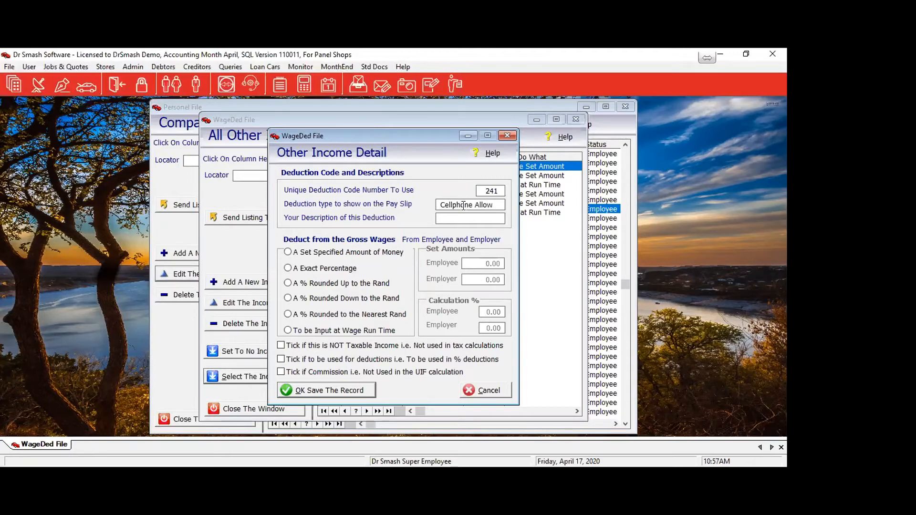
click(461, 219)
text(Cellphone)
click(290, 331)
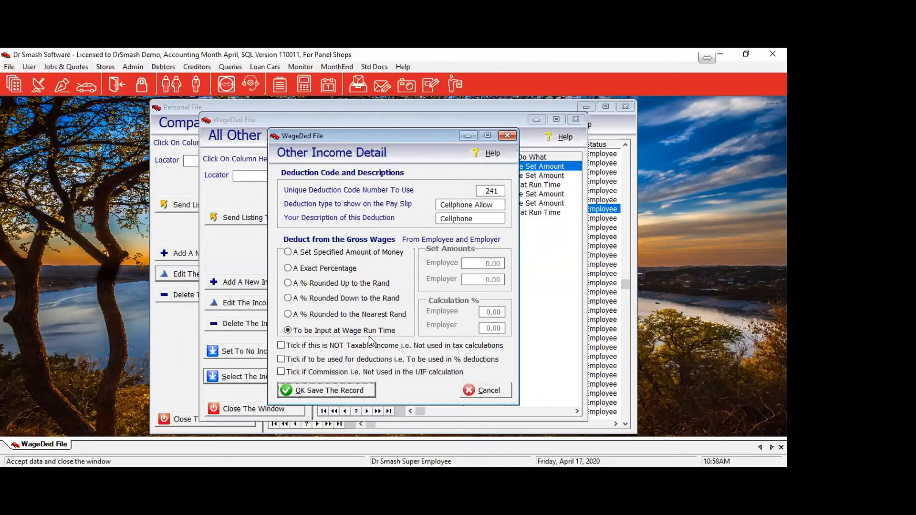
click(349, 252)
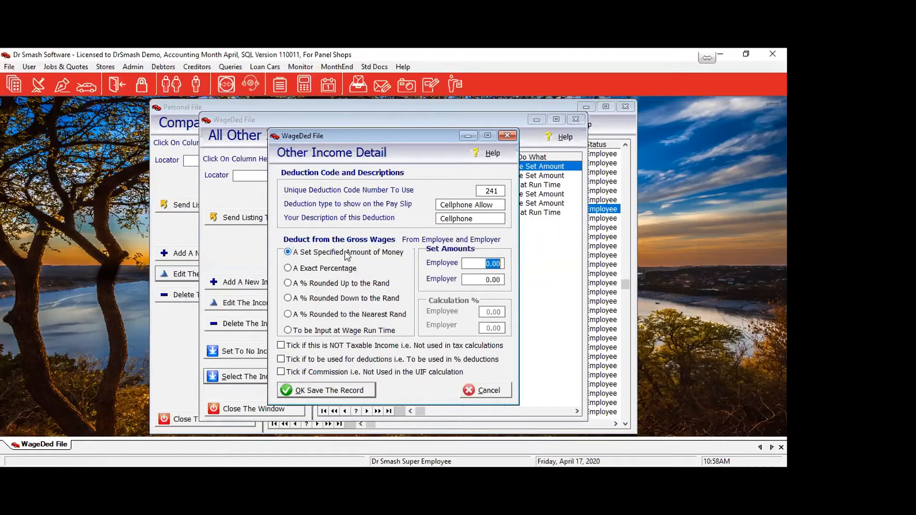
click(473, 279)
text(600)
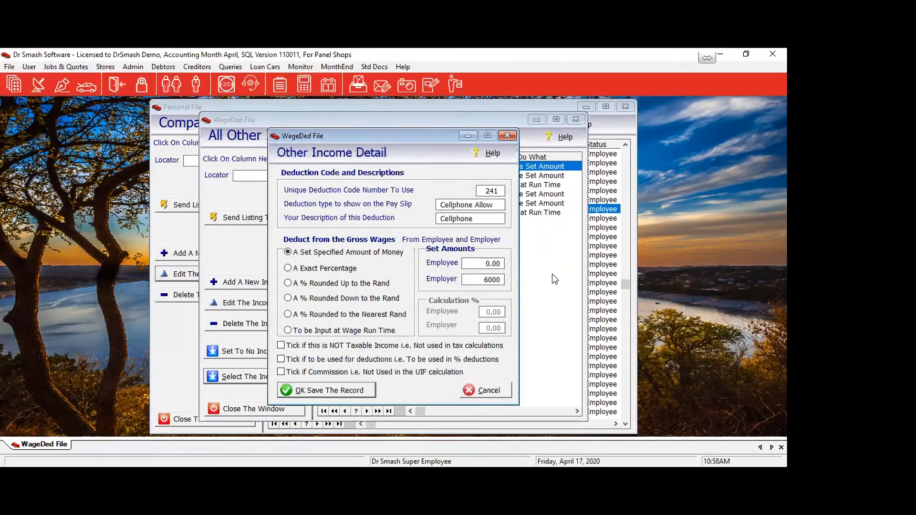
key(Tab)
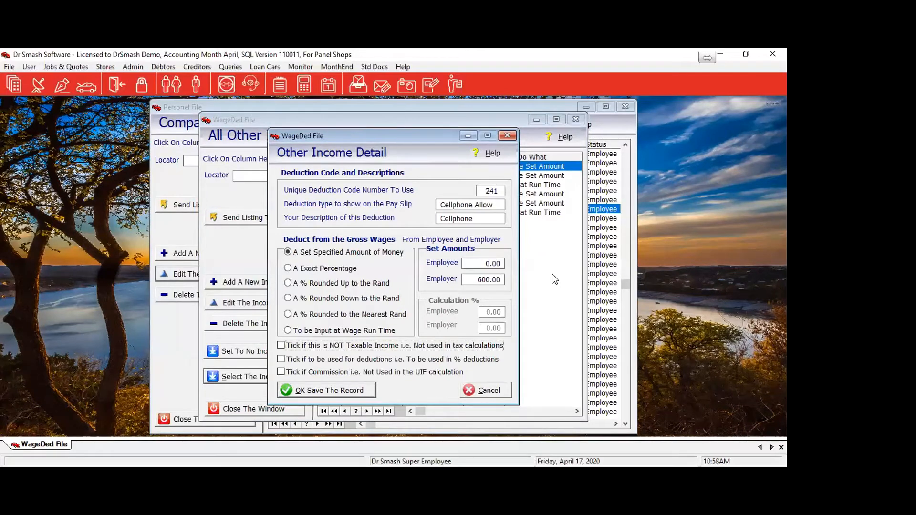
click(311, 272)
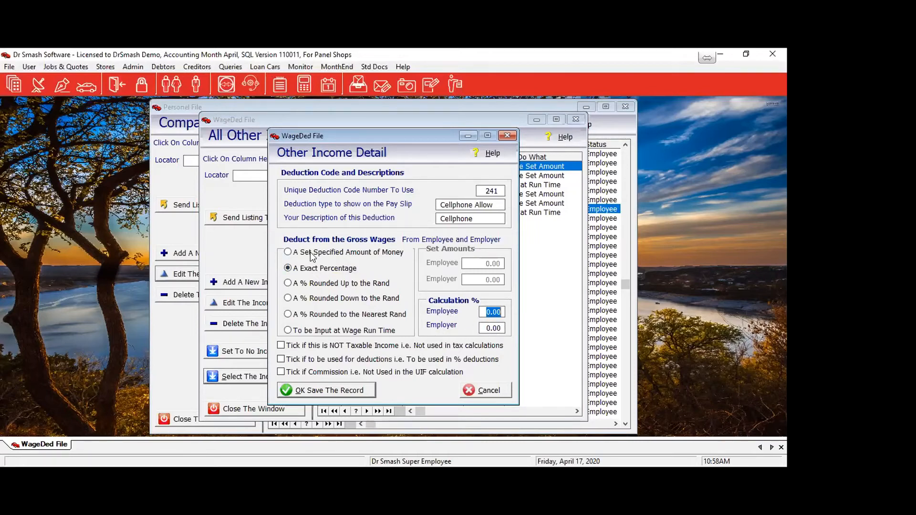
click(303, 333)
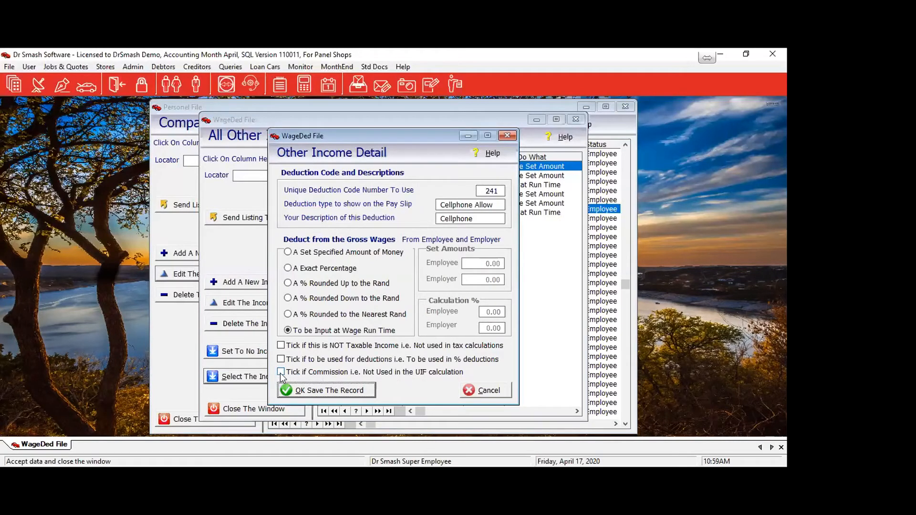
Save income code 241, apply it to the employee, and open the fixed bonus listing.
click(314, 393)
click(250, 379)
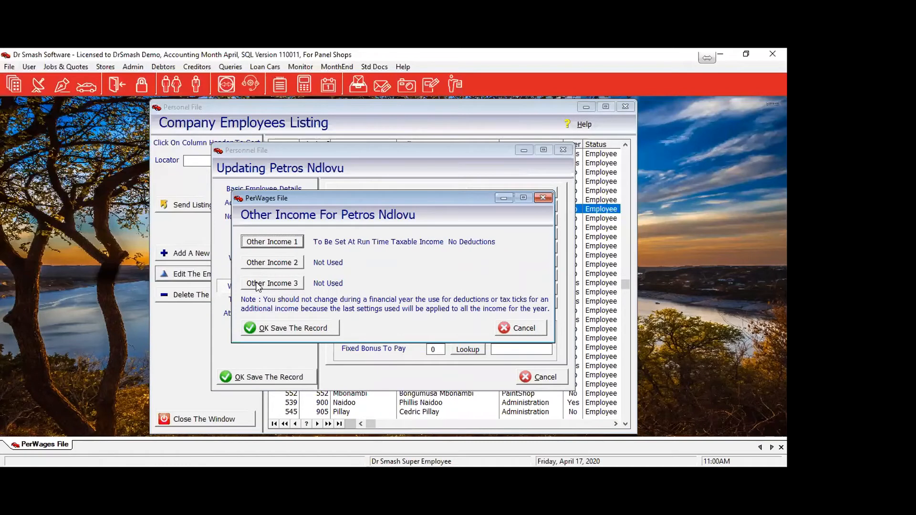
click(298, 331)
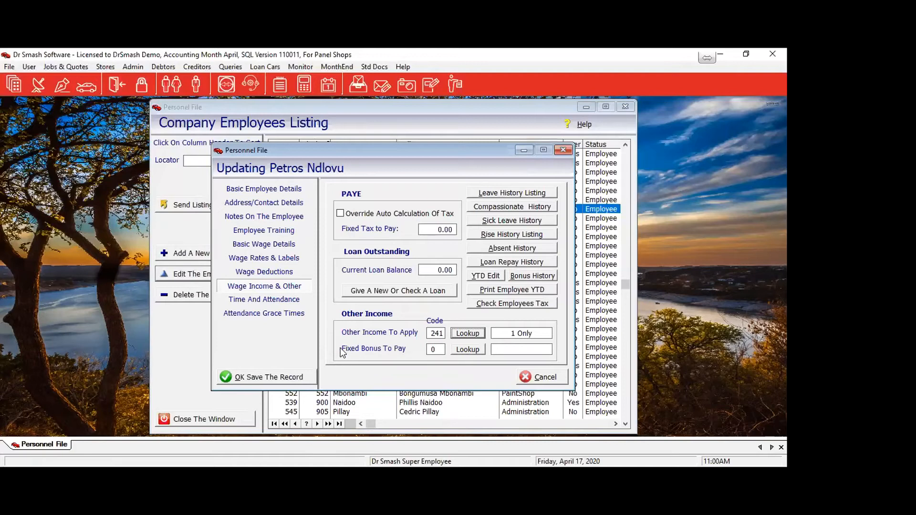
click(467, 350)
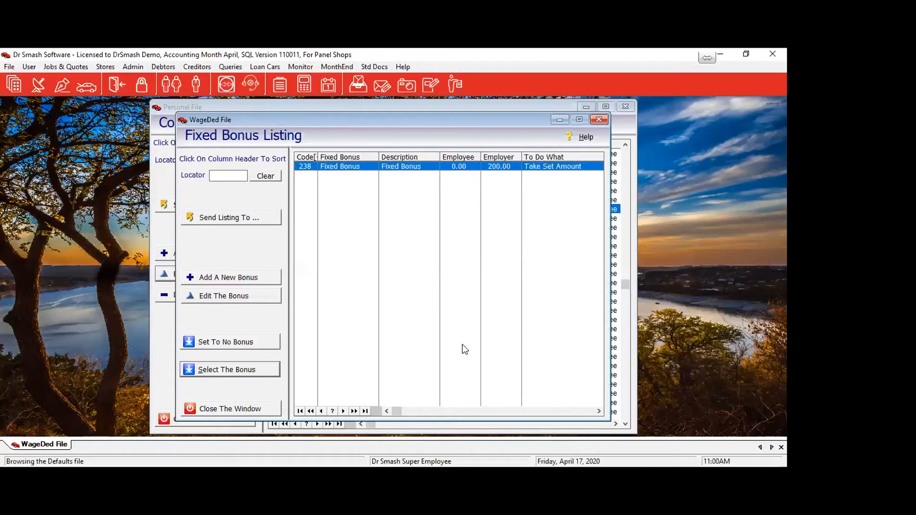
Abandon a new fixed bonus and close the Fixed Bonus Listing, leaving the bonus at 0.
click(257, 281)
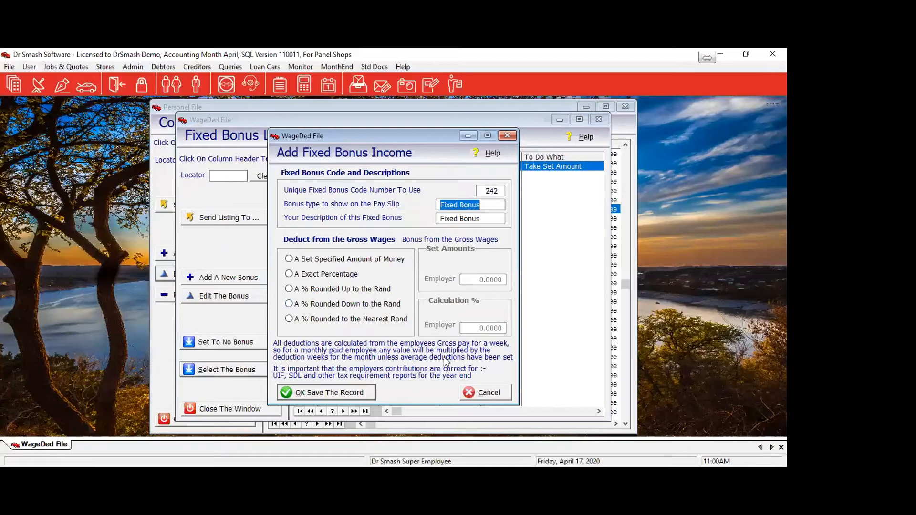
click(501, 395)
click(228, 410)
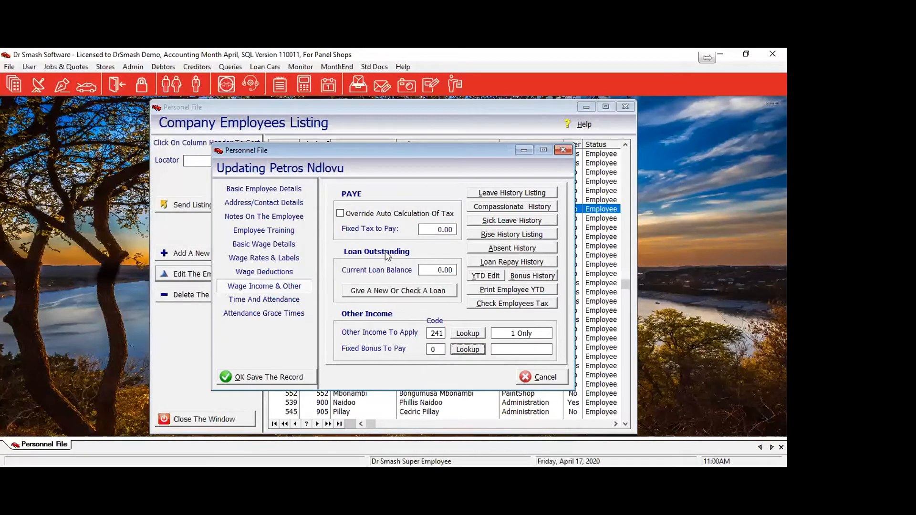
Set the employee's fixed tax to pay to 200.00 and override automatic tax calculation.
click(426, 230)
drag(427, 229, 487, 226)
text(200)
key(Tab)
click(341, 214)
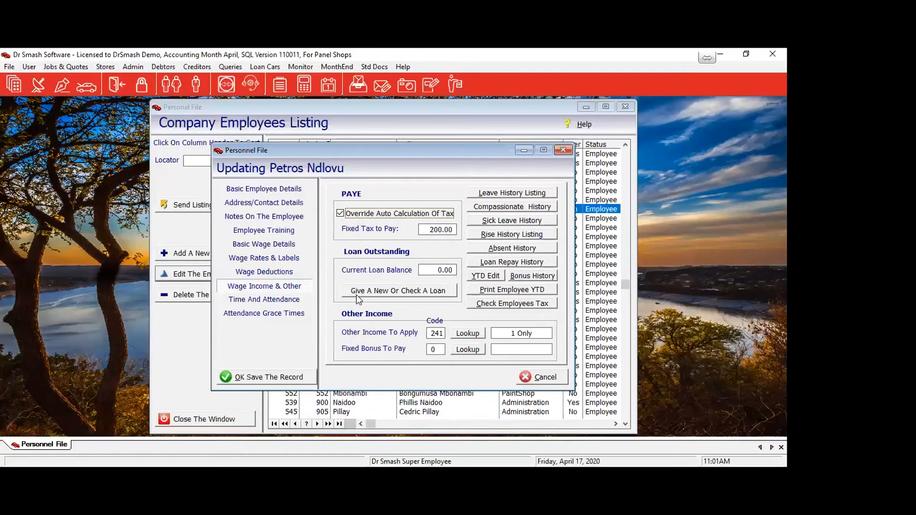
Add a new employee loan of 1,200.00 dated 17/04/20, repaying 500.00 per pay run.
click(422, 296)
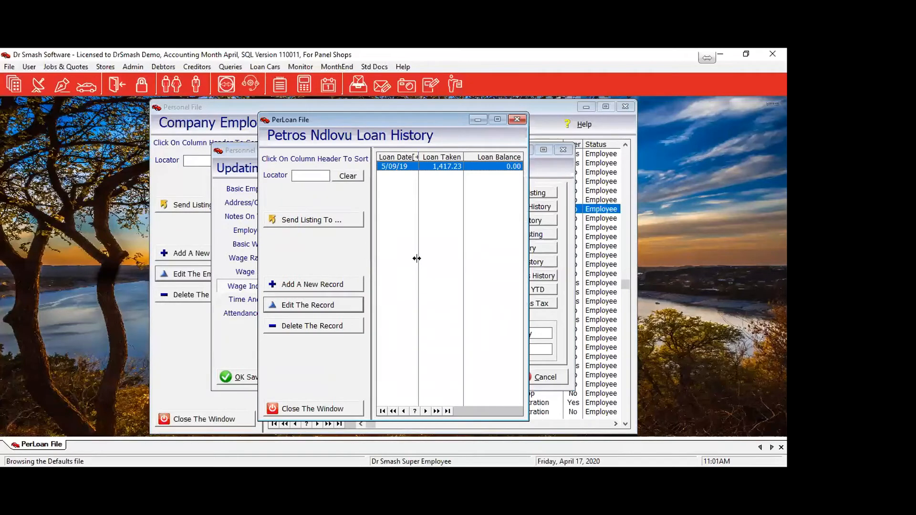
click(318, 284)
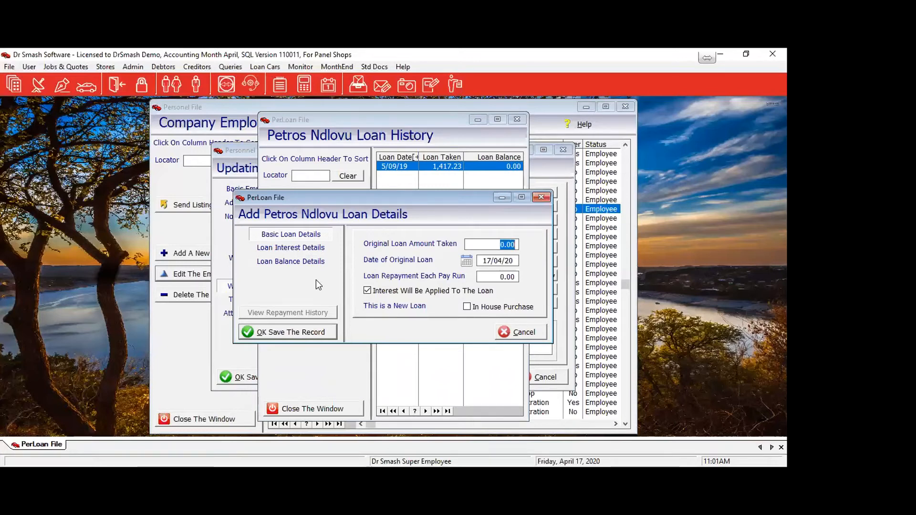
text(1200)
key(Tab)
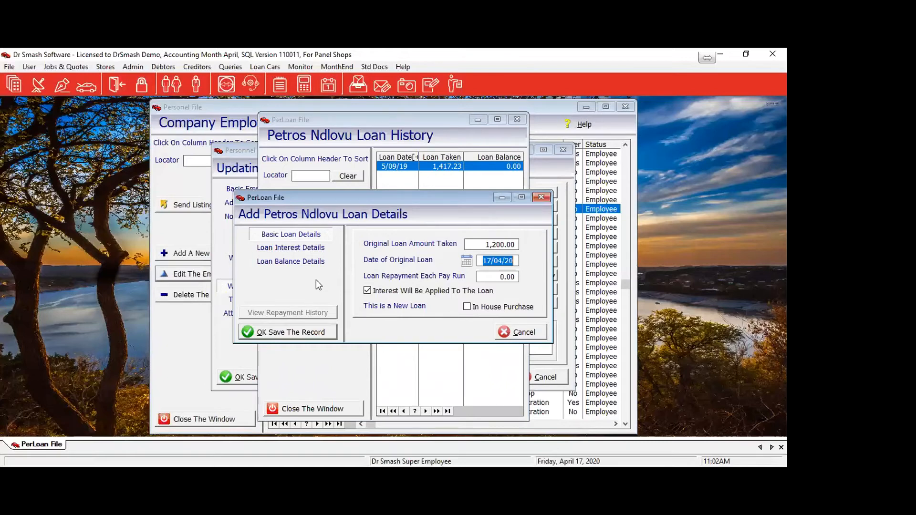
click(495, 276)
double_click(494, 277)
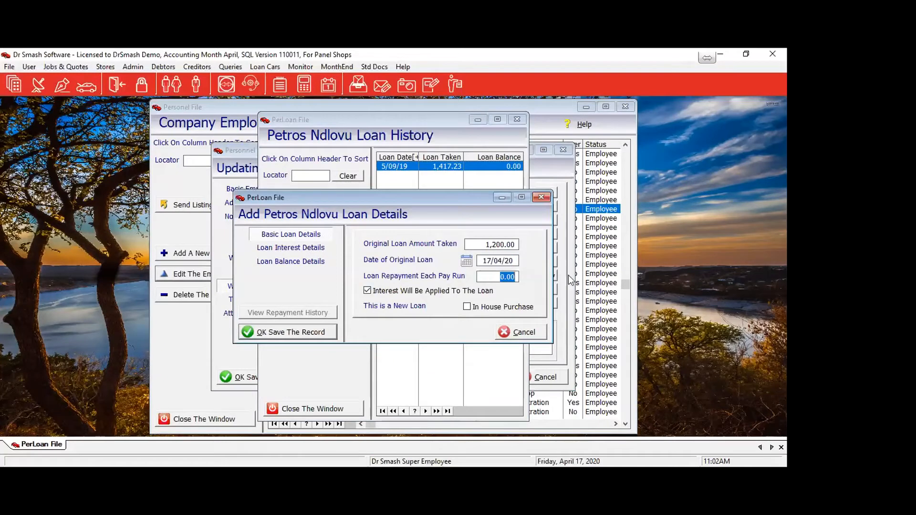
text(500)
key(Tab)
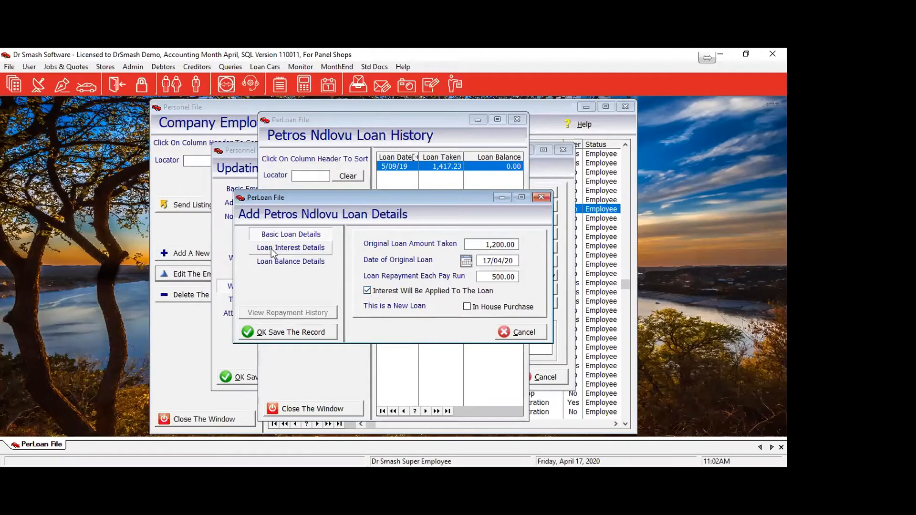
Enter a 120.00 fixed interest on the loan, keeping weekly interest calculation.
click(284, 248)
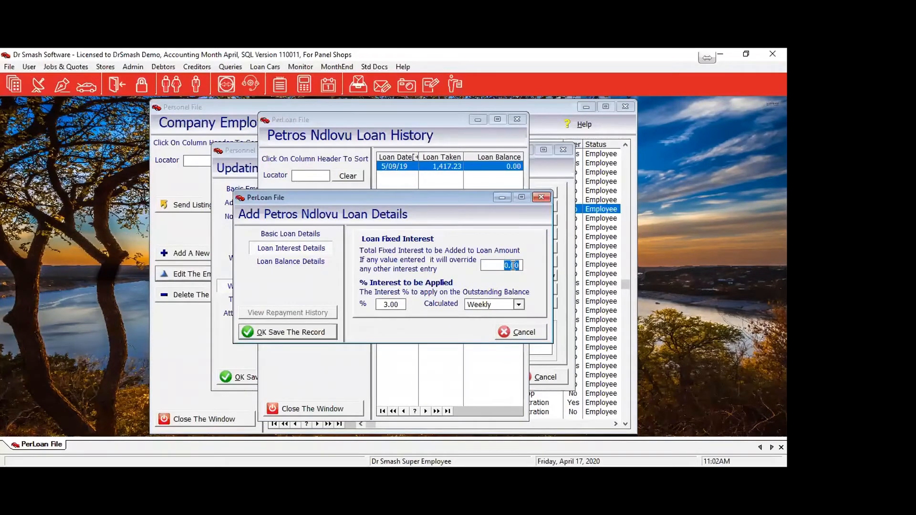
text(120)
key(Tab)
click(519, 304)
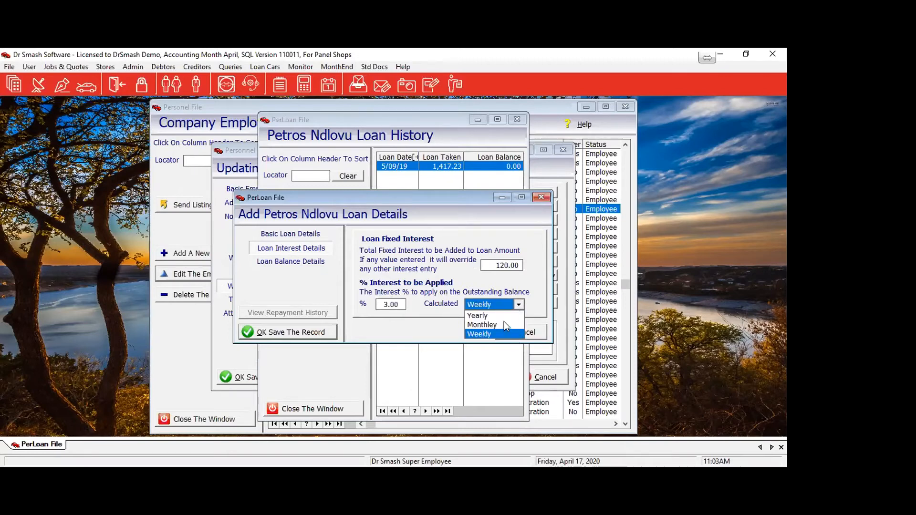
click(519, 305)
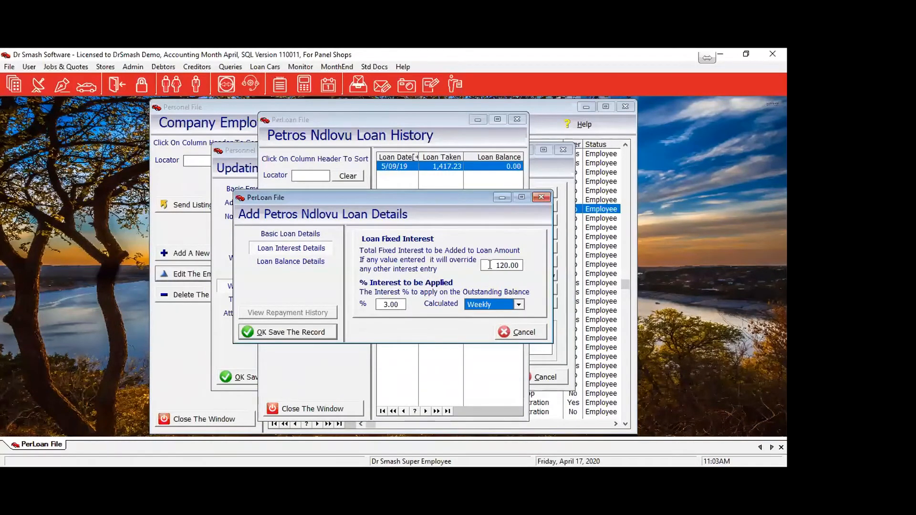
Clear the loan's fixed interest to 0.00 and return to the basic loan details.
click(505, 266)
key(Delete)
key(Tab)
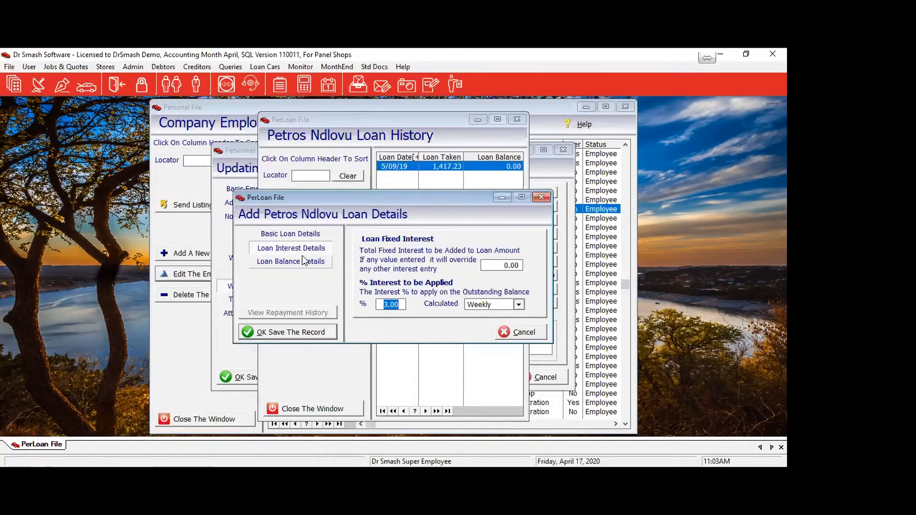
click(300, 234)
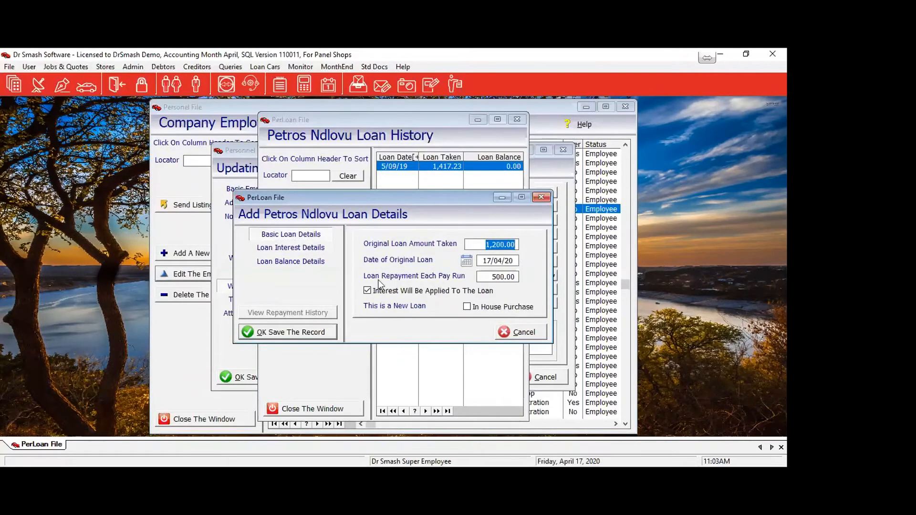
Remove interest from the 1,200.00 loan, mark it as an in-house purchase, and start a purchase order.
click(384, 292)
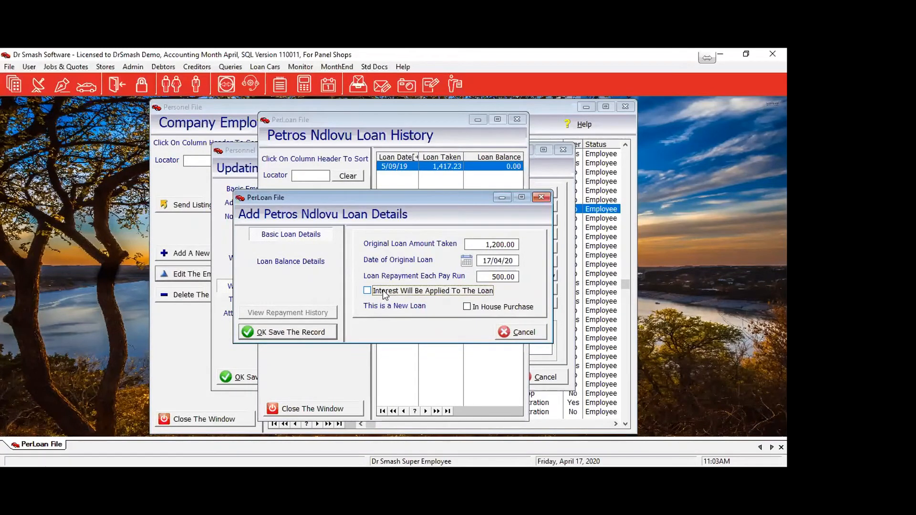
click(485, 306)
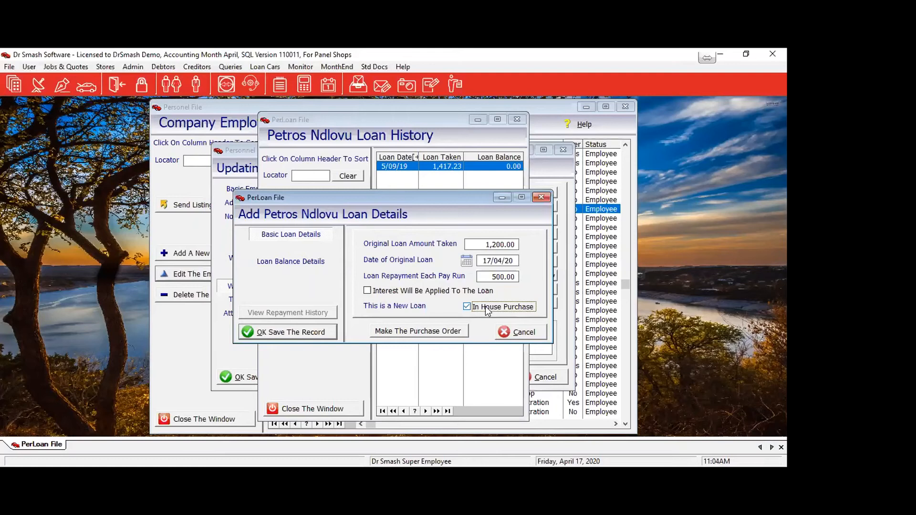
click(404, 332)
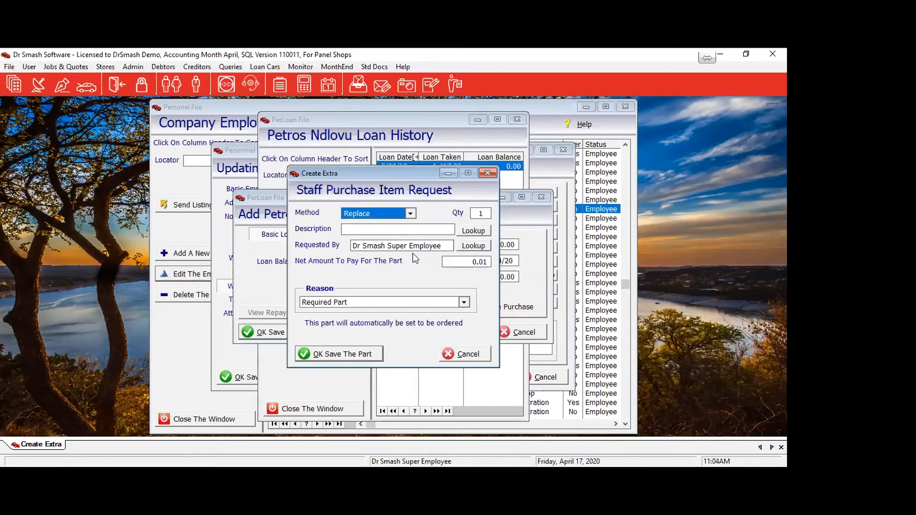
Enter the part description 'Left Front Fender' with a net amount of 1,200.
click(404, 230)
text(Left Front Fender)
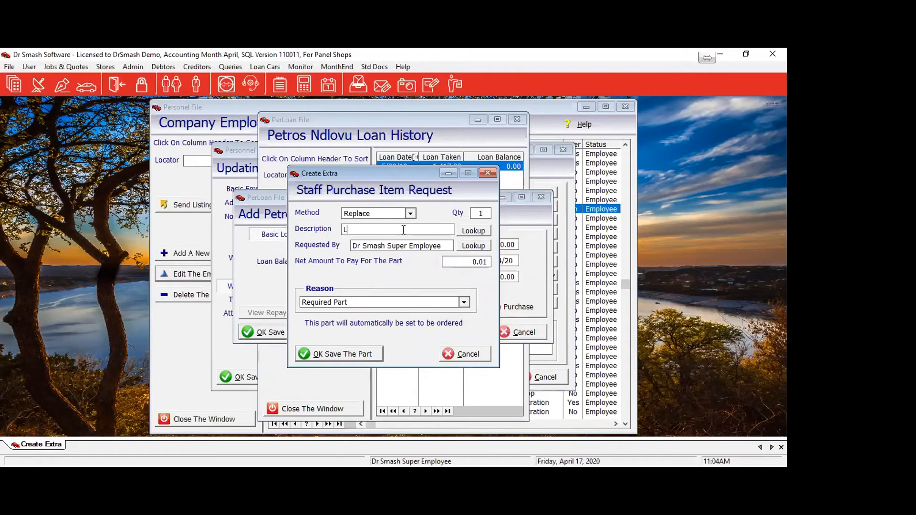
key(Tab)
text(1,200)
key(Return)
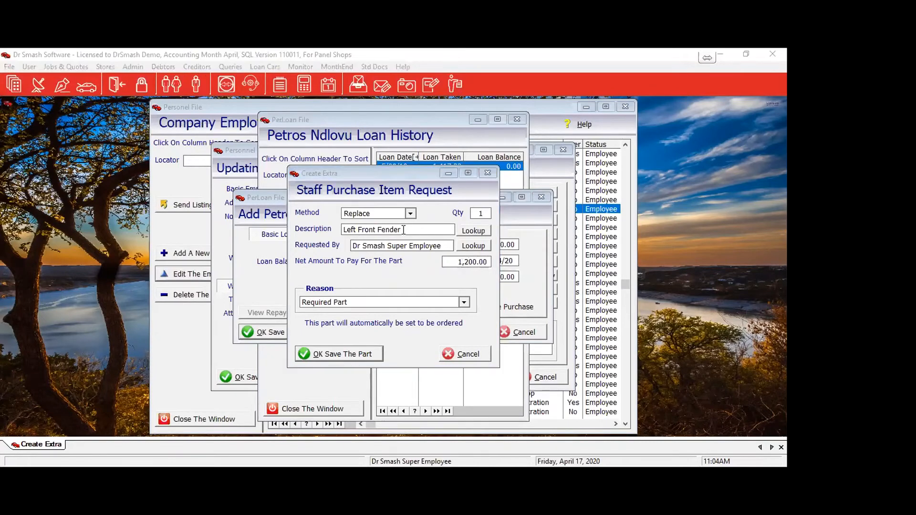
Cancel the Left Front Fender part request and confirm the cancellation.
click(349, 356)
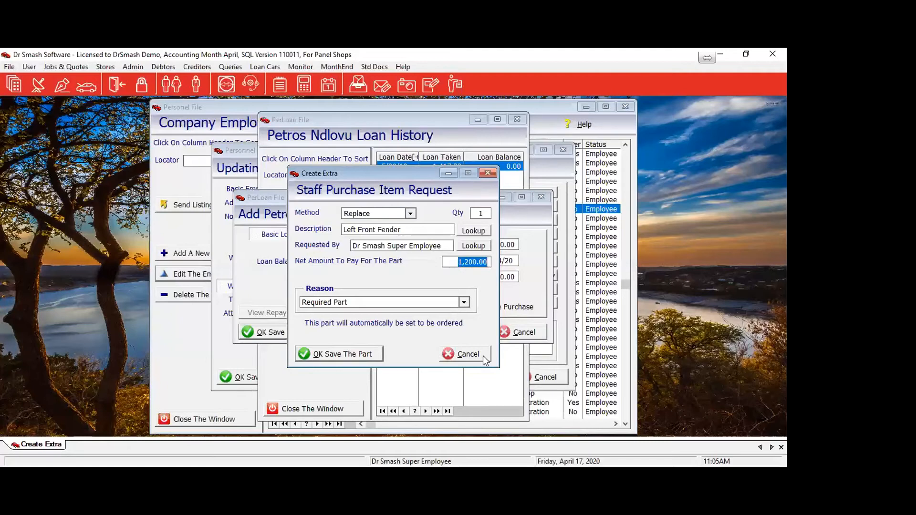
click(483, 356)
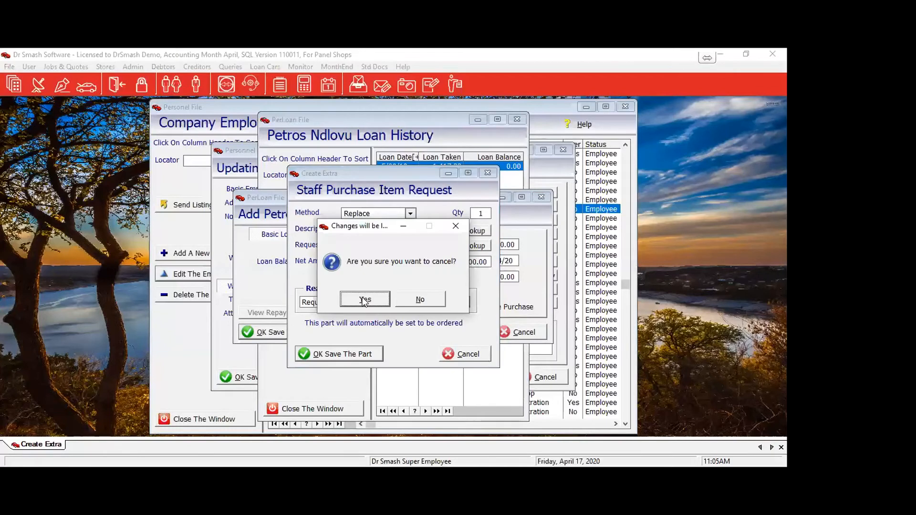
click(365, 299)
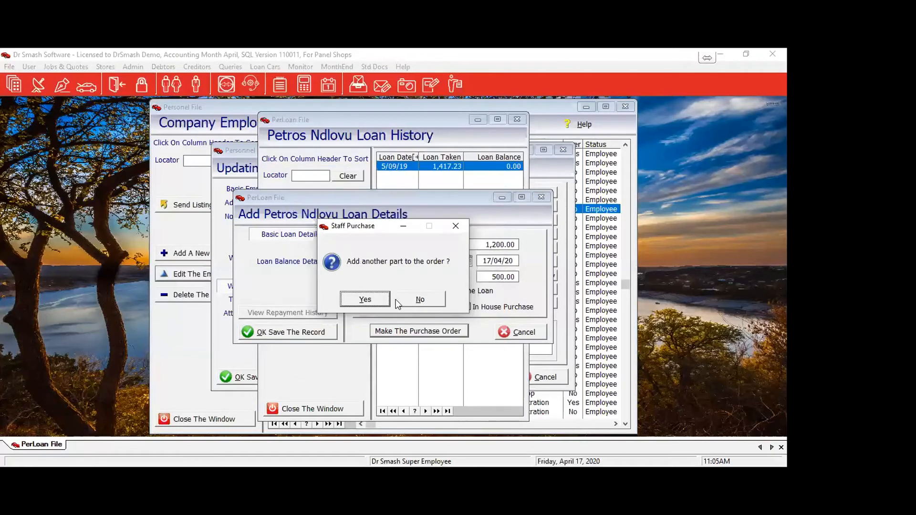
Decline another part, turn off In House Purchase, save the 17/04/20 1,200.00 loan, and close the loan history.
click(413, 301)
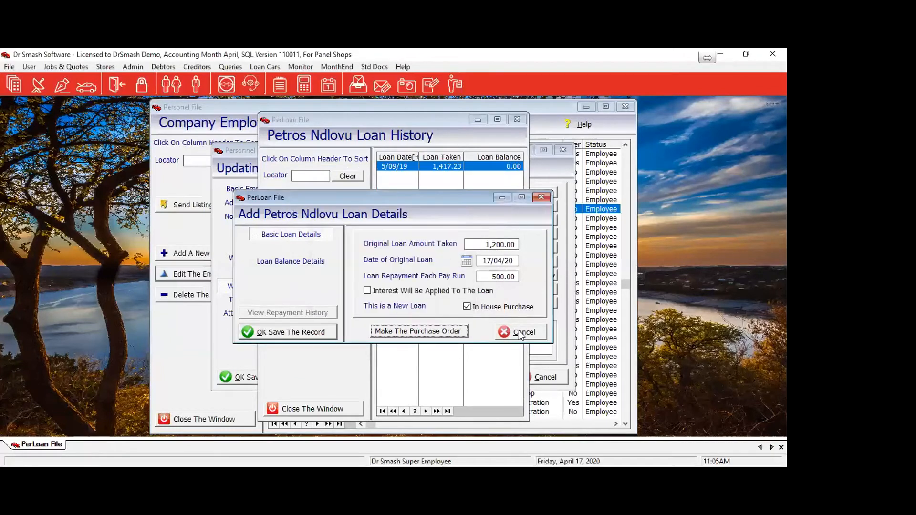
click(319, 333)
click(474, 306)
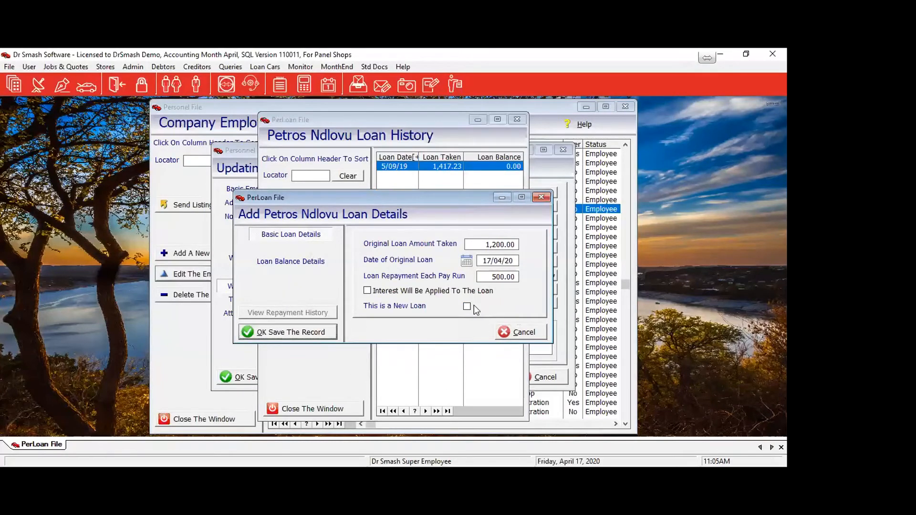
click(271, 333)
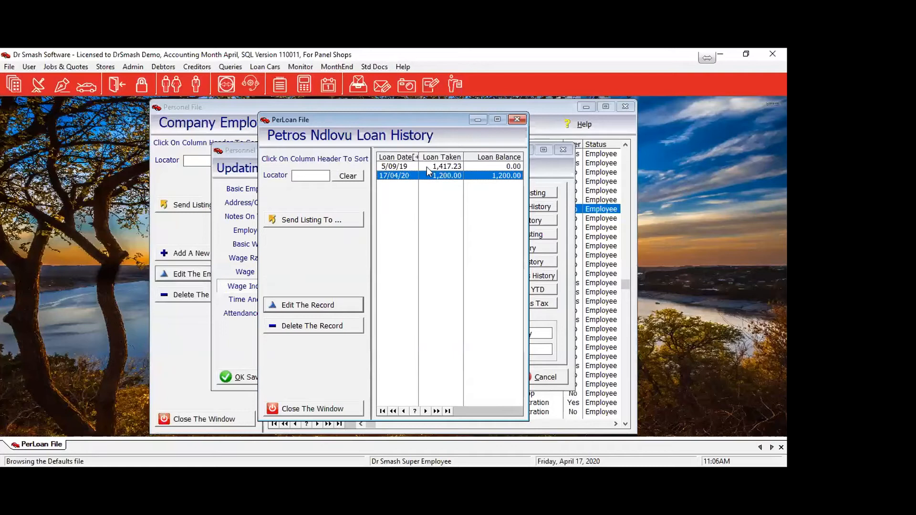
click(444, 166)
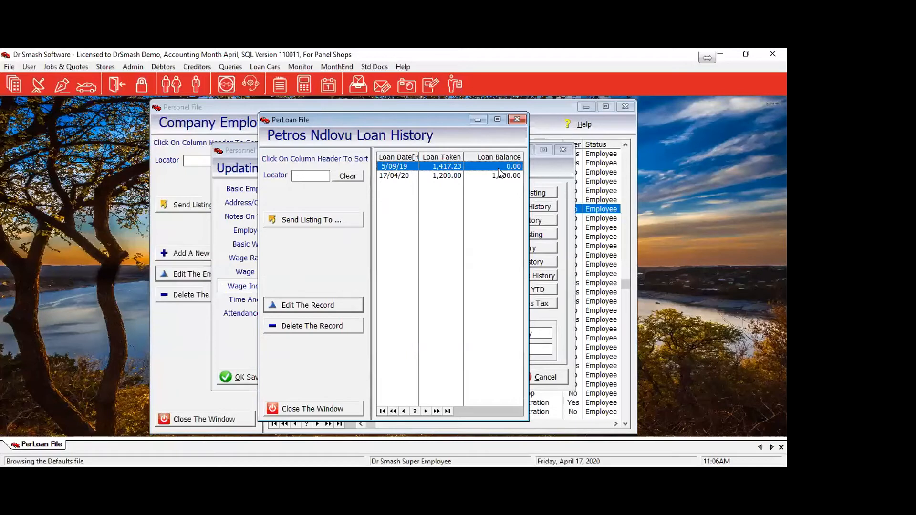
click(339, 409)
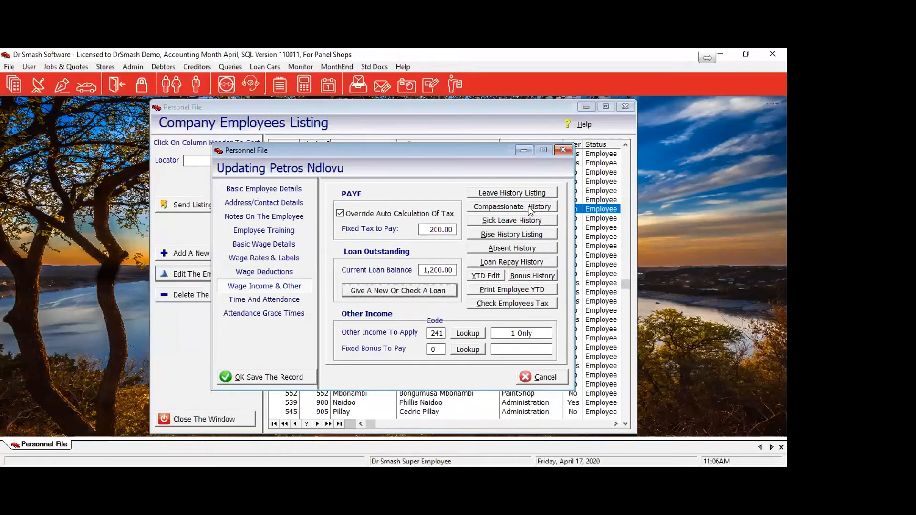
click(499, 192)
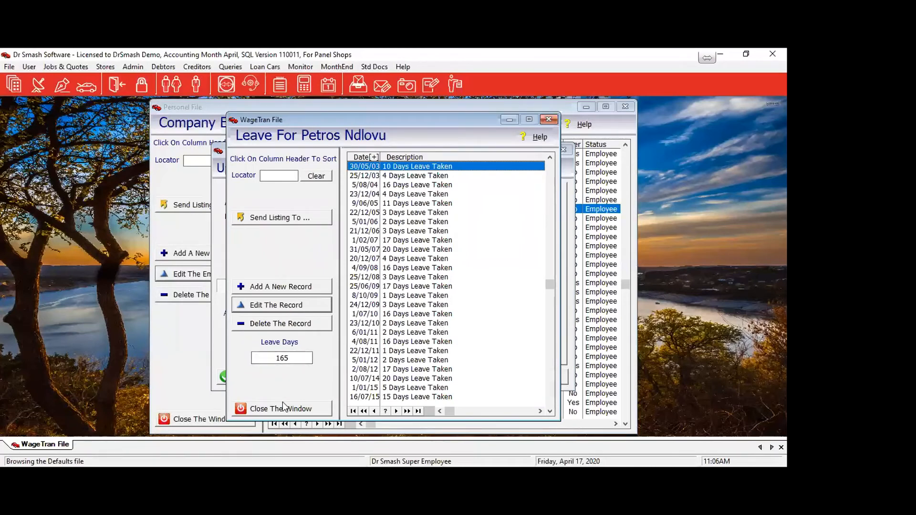
click(418, 411)
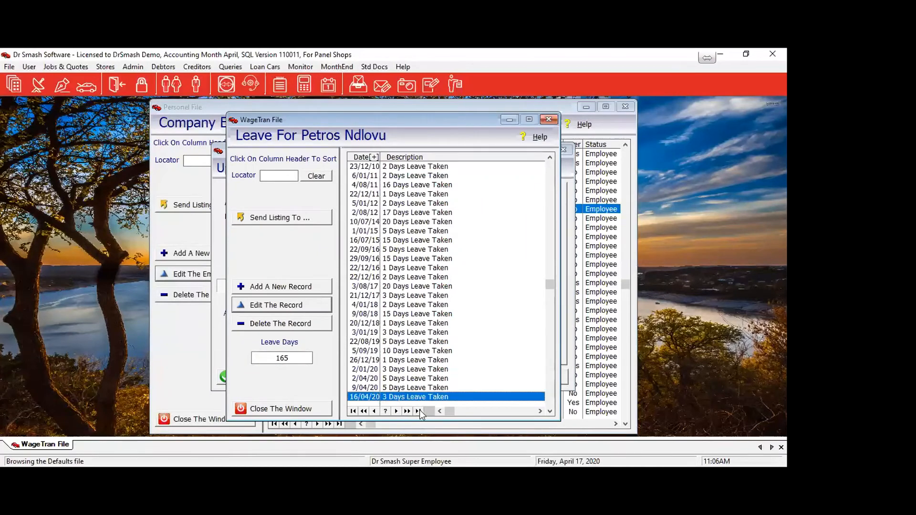
click(311, 412)
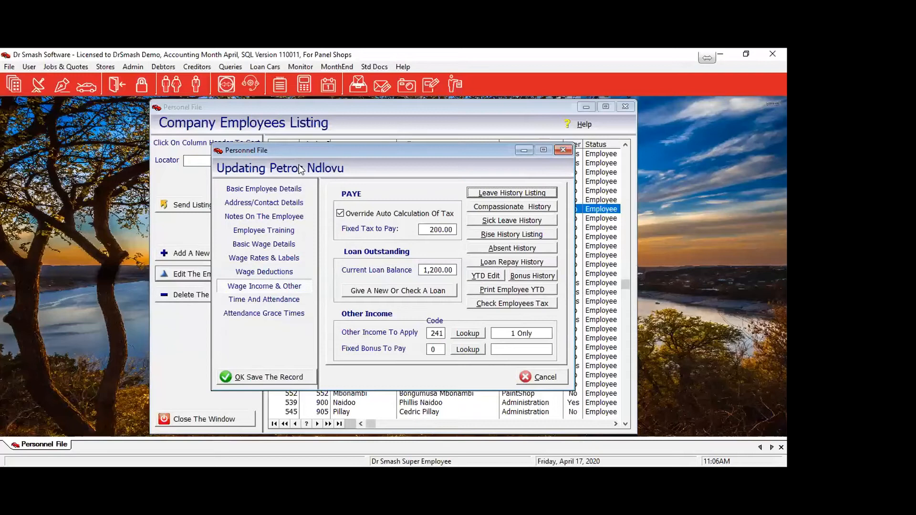
click(477, 274)
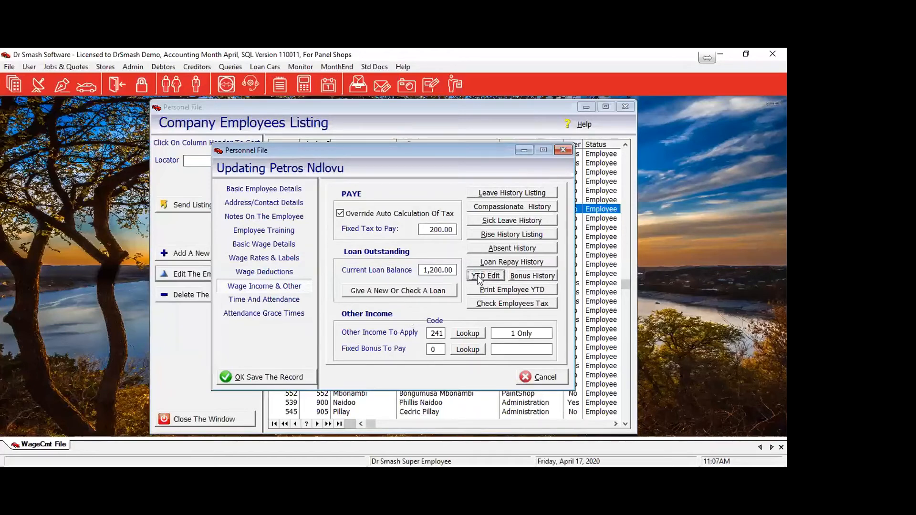
click(394, 309)
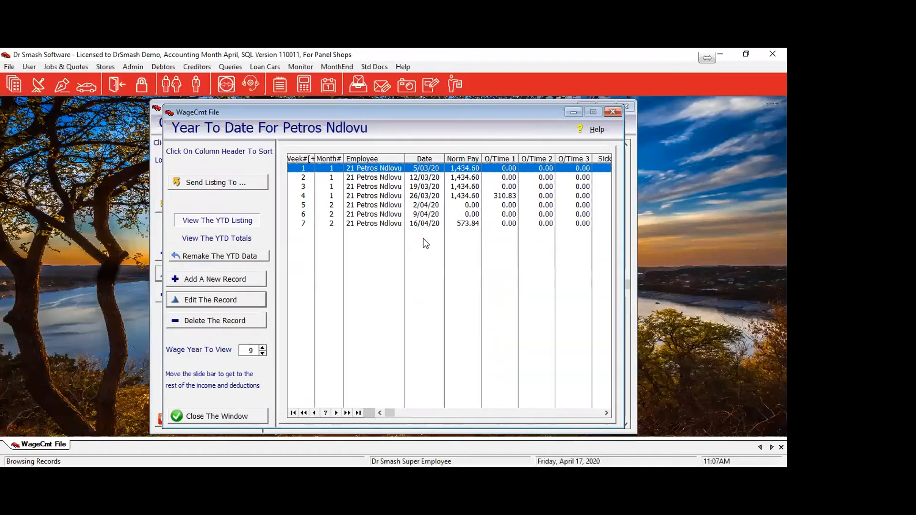
click(263, 353)
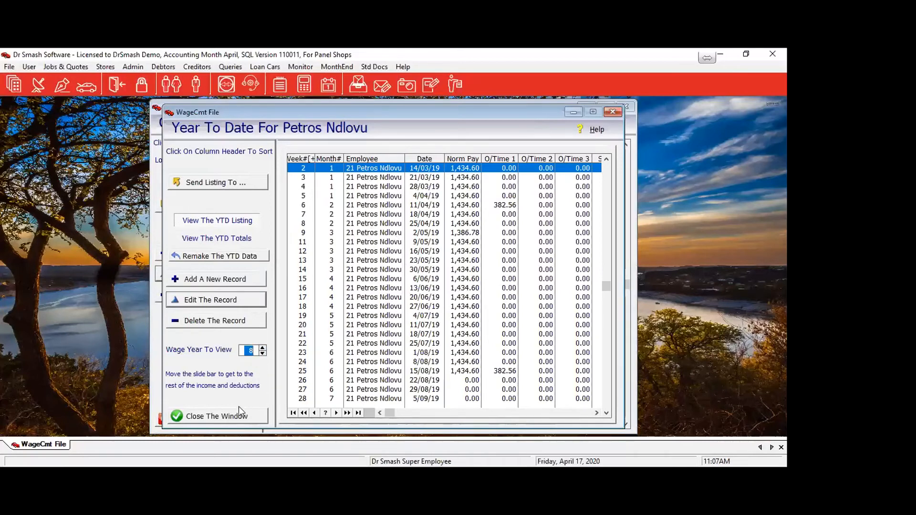
click(244, 418)
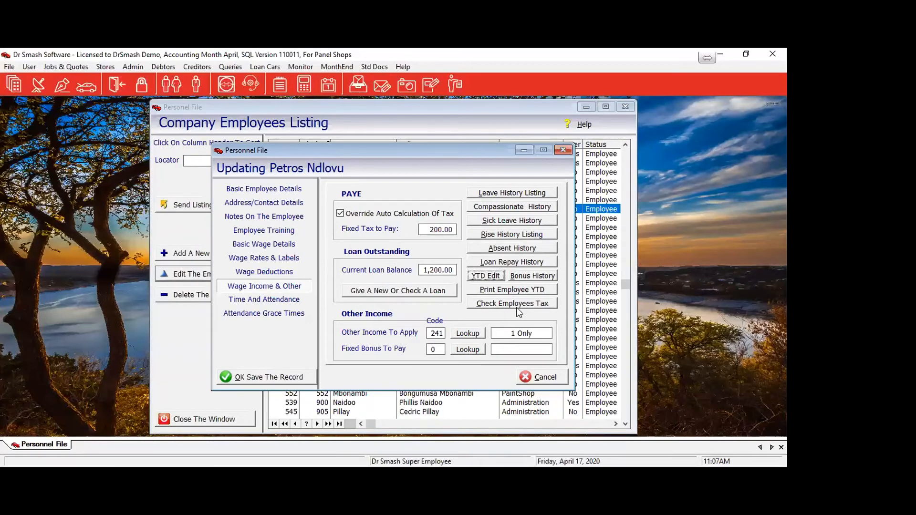
Make the employee active on clocking stations in Time And Attendance and view the Attendance Grace Times.
click(281, 303)
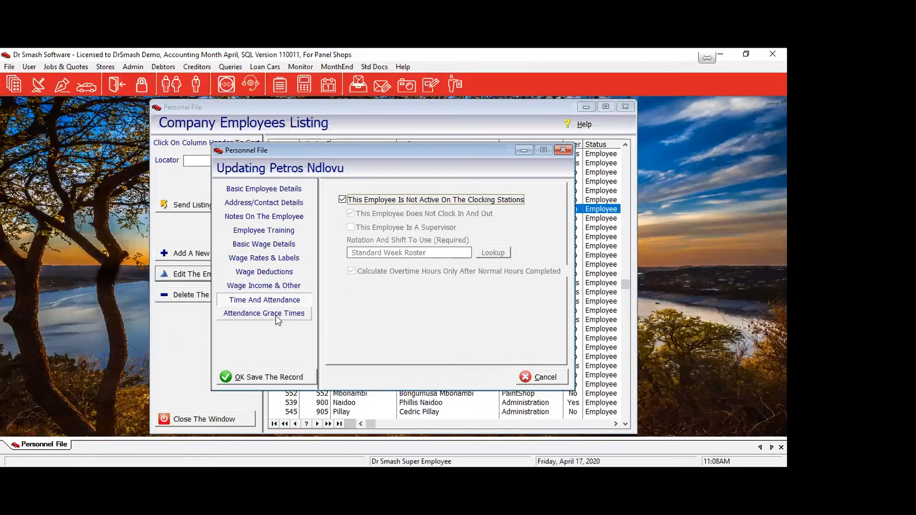
click(342, 200)
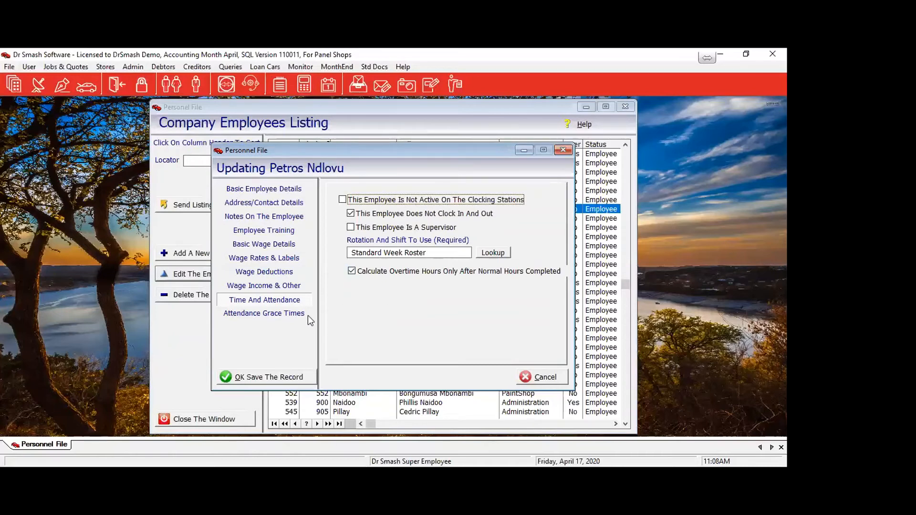
click(247, 314)
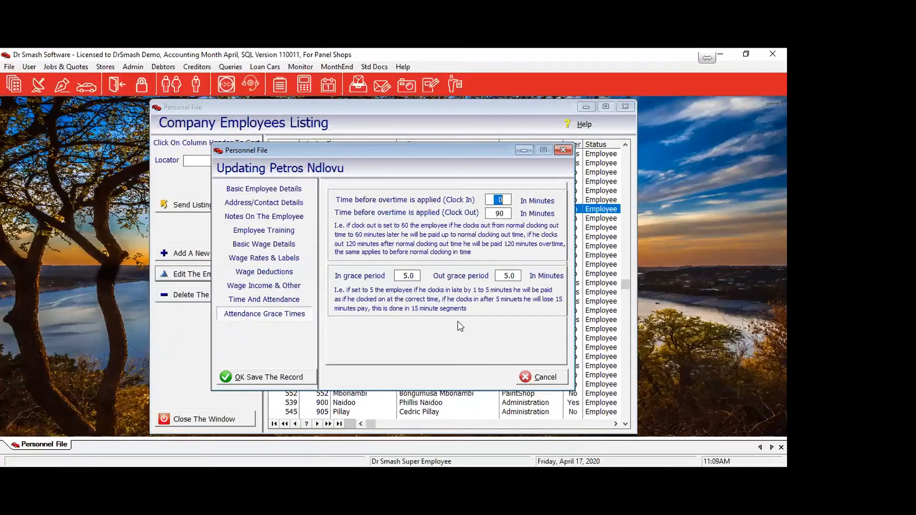
Save the employee's attendance grace times and close the Company Employees Listing.
click(265, 378)
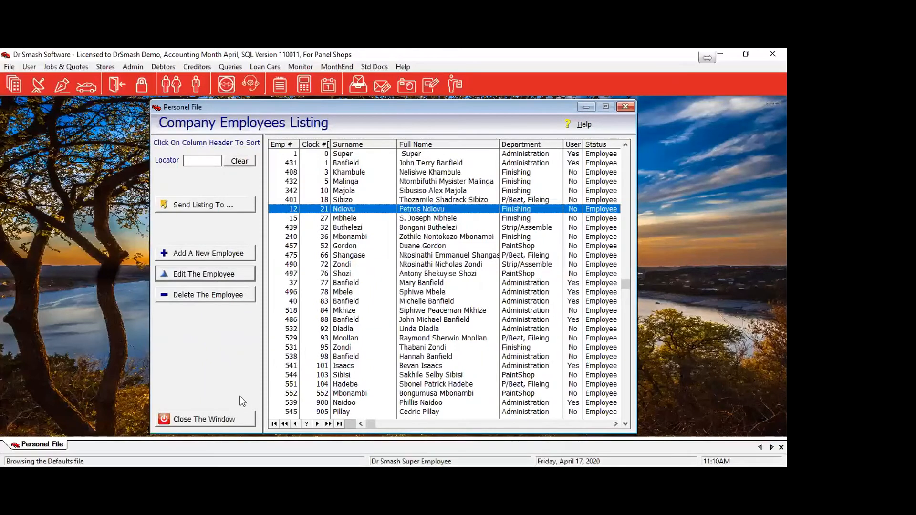
click(202, 427)
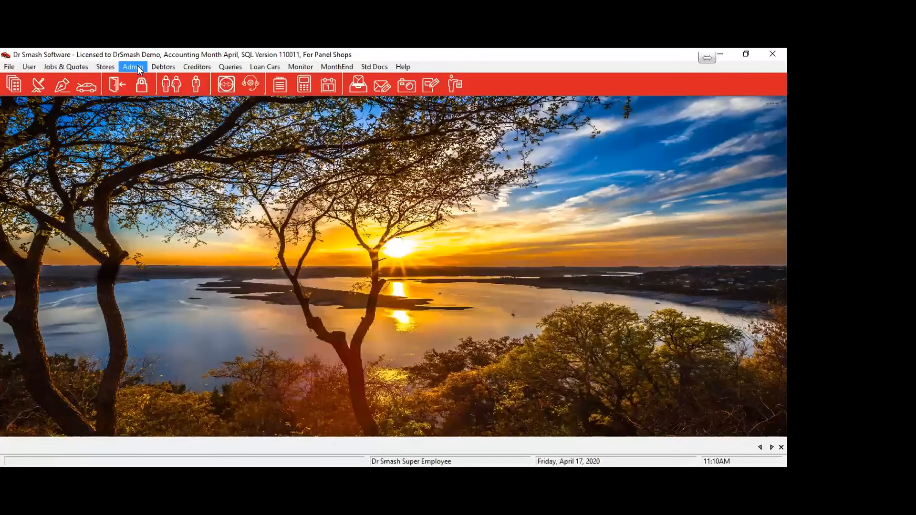
Start a Weekly Paid Wage Run from Payroll and Salaries with Use The Import Data switched off.
click(139, 68)
mouse_move(158, 118)
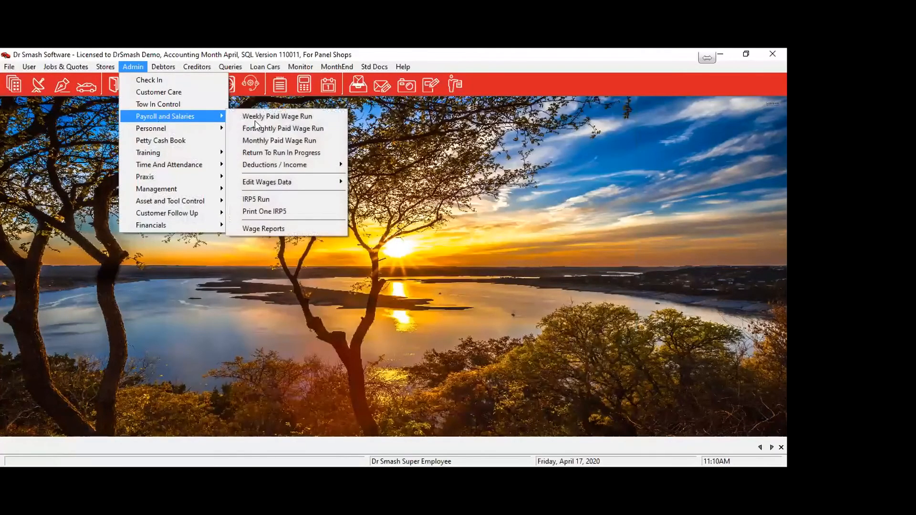
click(305, 119)
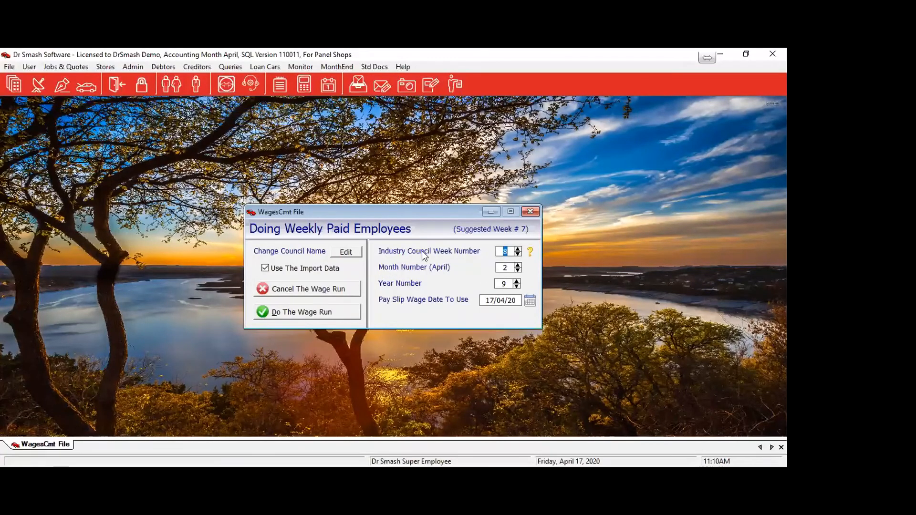
click(302, 269)
click(517, 266)
Set the month number to 2 (April) and generate the Week 8 wage run.
click(517, 266)
click(515, 270)
click(515, 270)
click(305, 311)
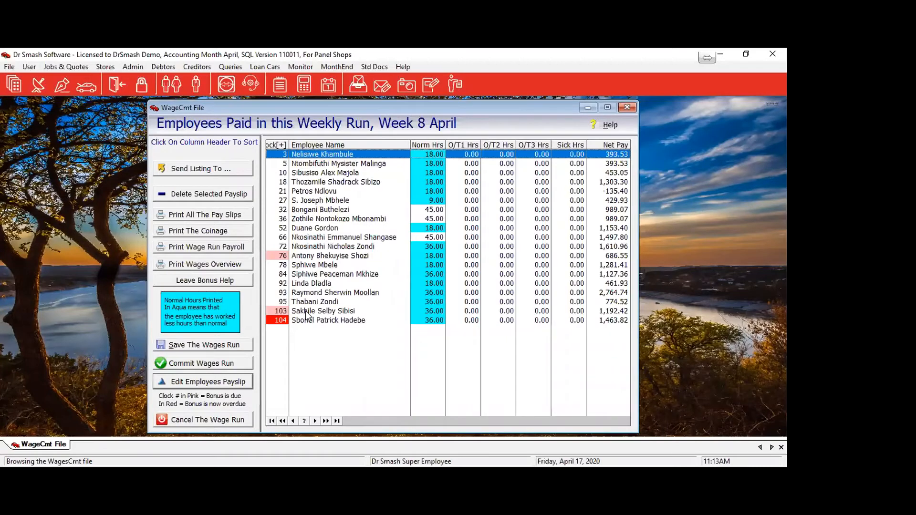
Open the -135.40 net pay payslip and set its loan repayment to 0, giving 364.60 nett pay.
click(313, 210)
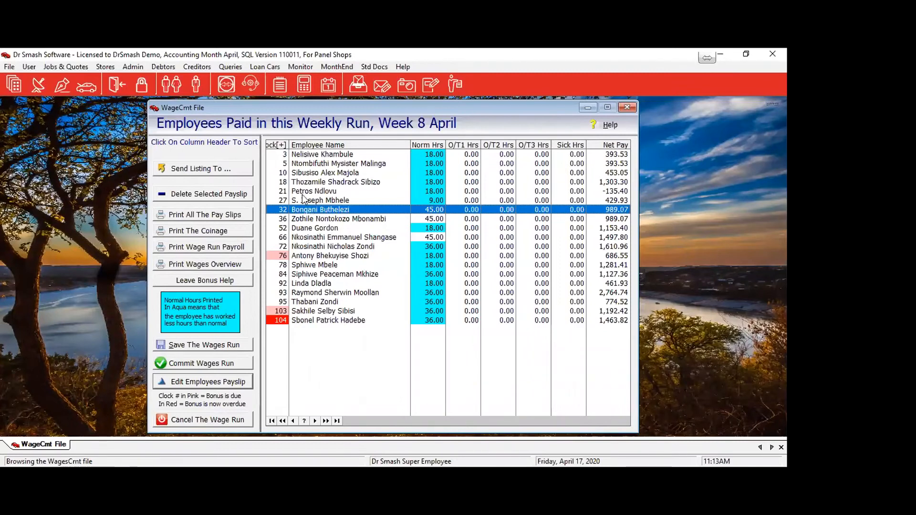
click(303, 192)
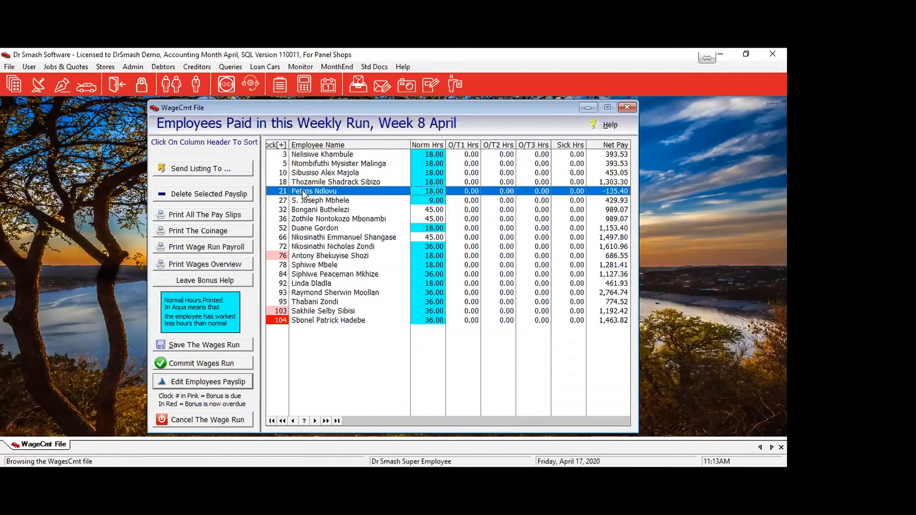
double_click(303, 192)
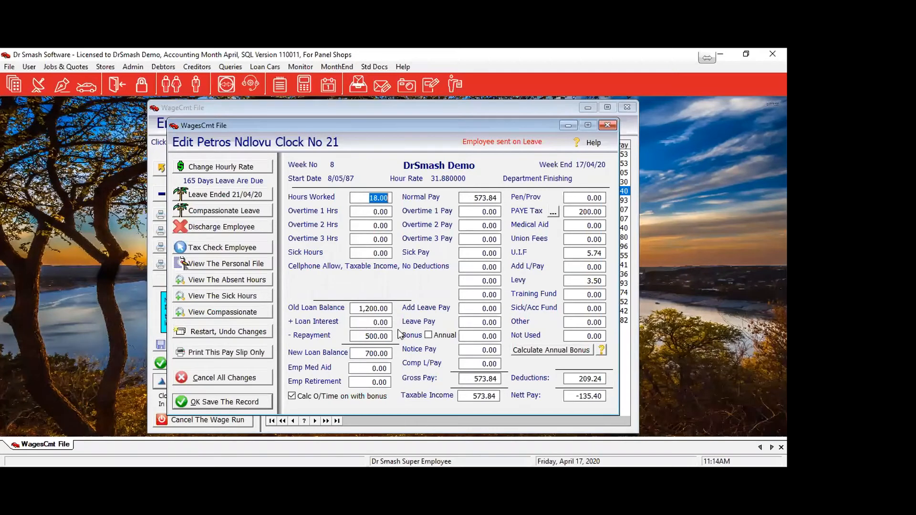
click(355, 336)
text(250)
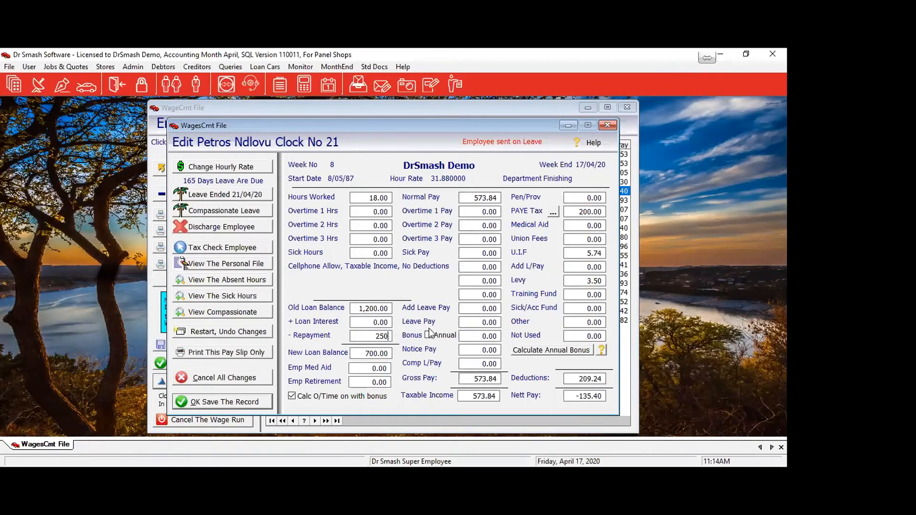
key(Tab)
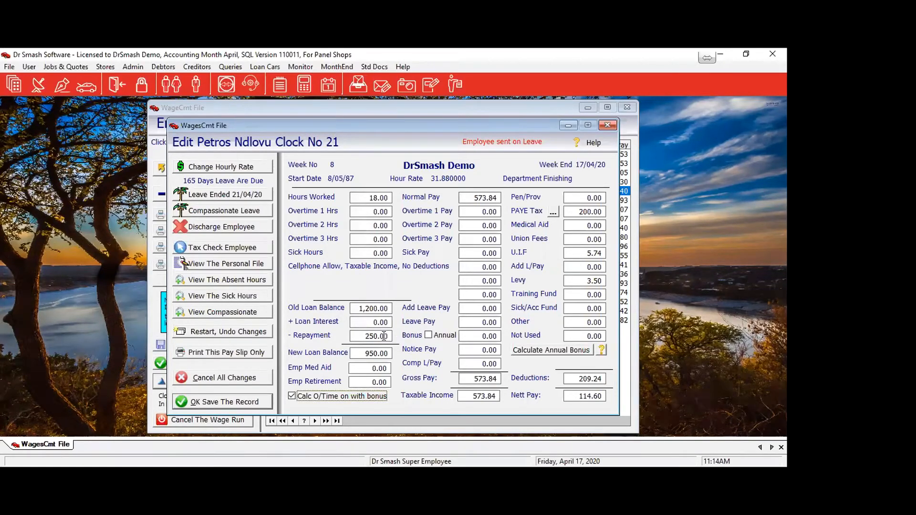
key(shift+Tab)
text(0)
key(Tab)
Save the edited payslip and open the payslip of the employee with 1,497.80 net pay.
click(231, 404)
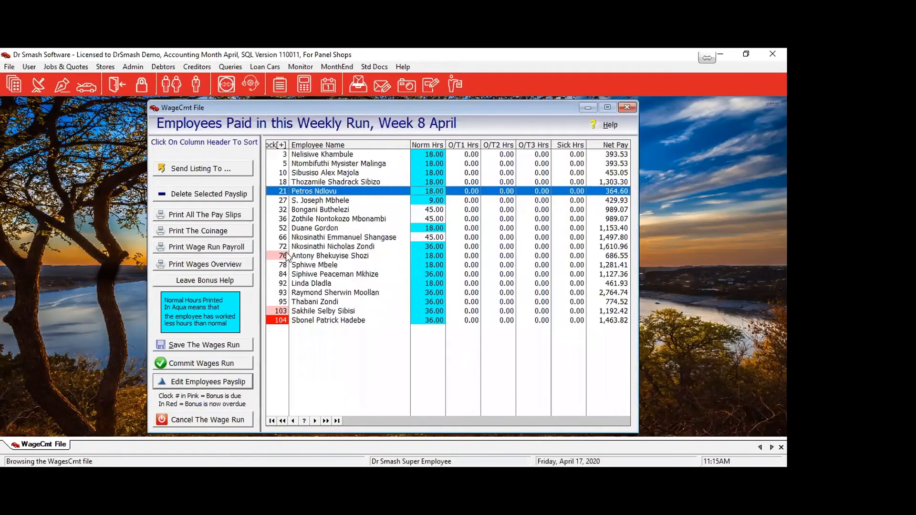
click(319, 236)
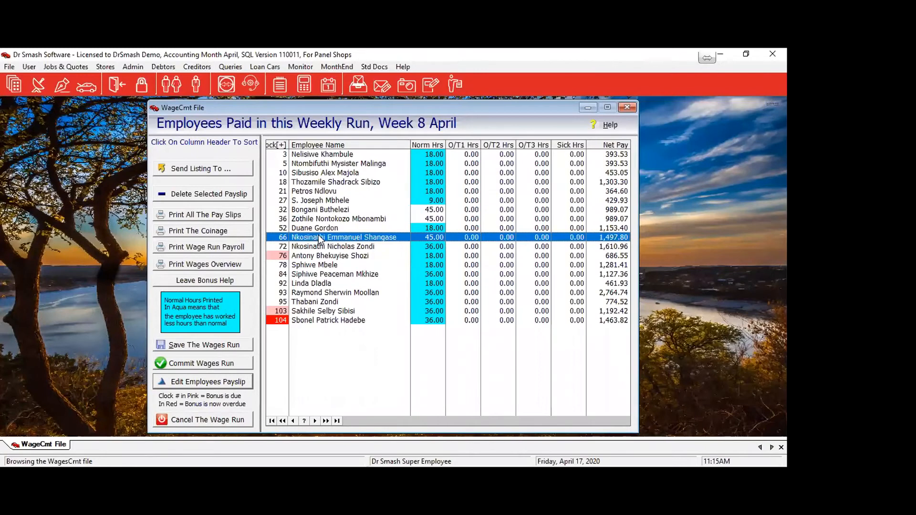
double_click(319, 237)
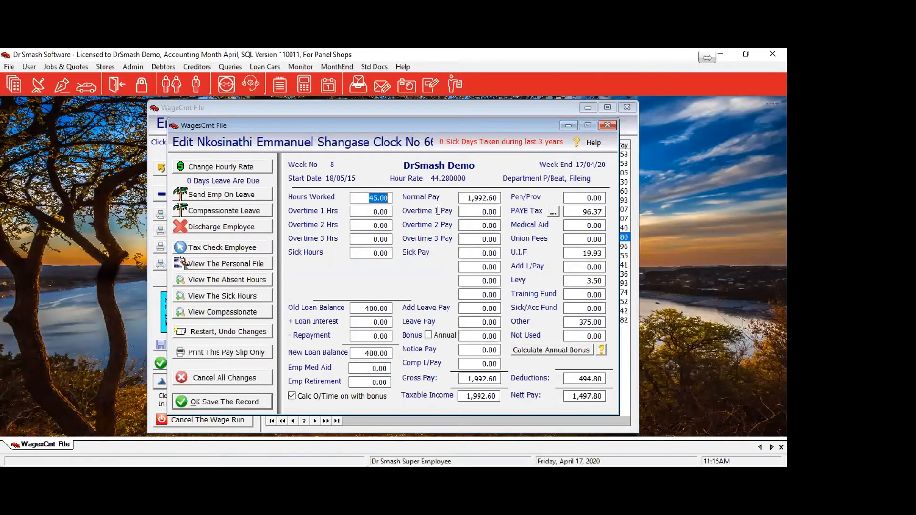
Enter 5 hours for each of Overtime 1, Overtime 2 and Overtime 3.
click(364, 213)
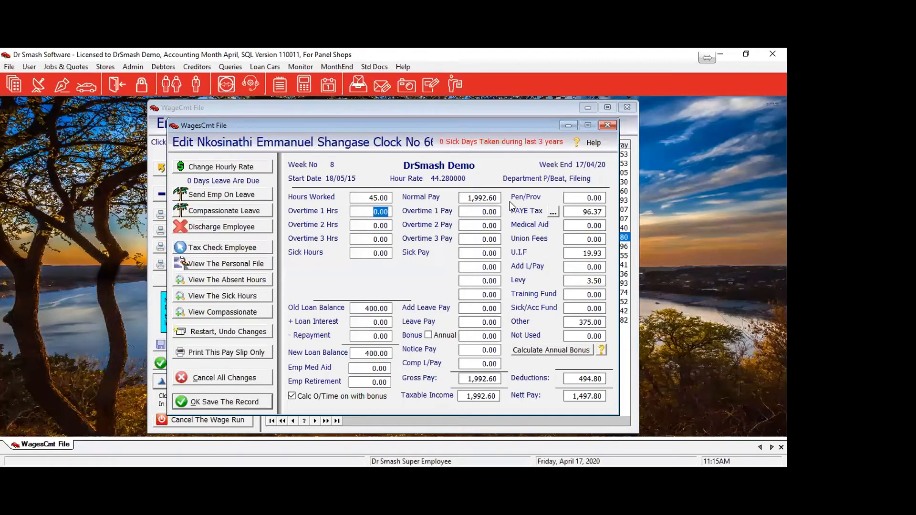
text(2.00)
key(Tab)
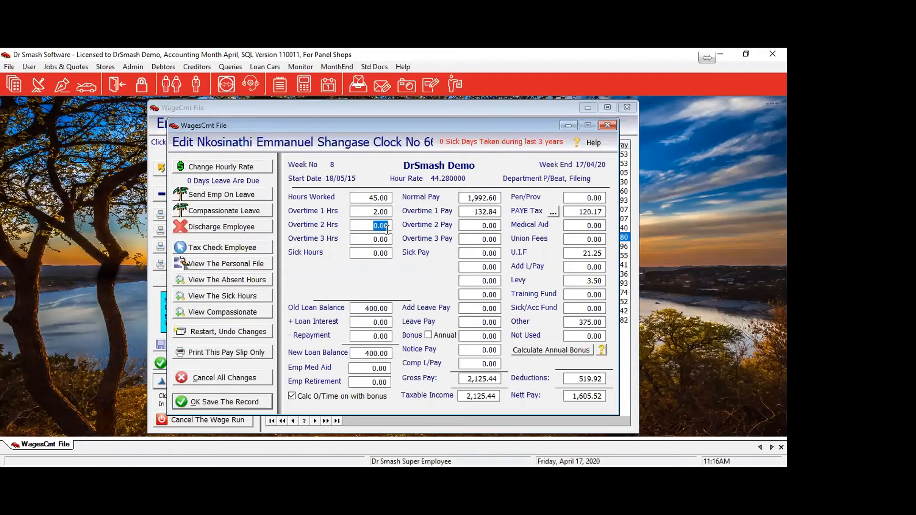
text(5)
key(Tab)
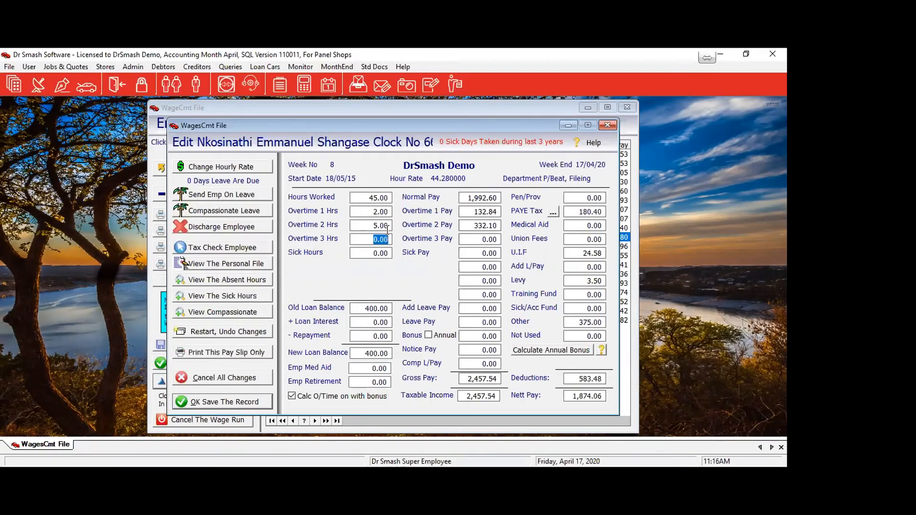
text(5)
key(Tab)
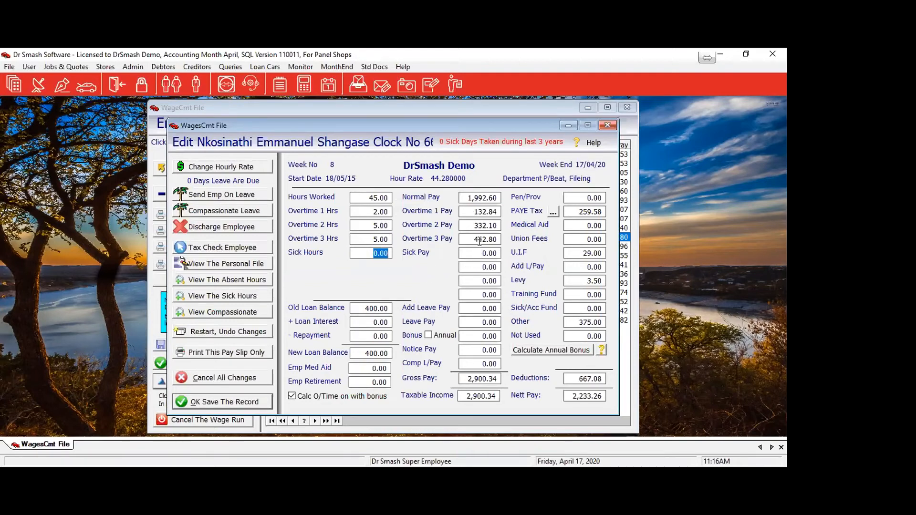
click(370, 210)
text(5)
key(Tab)
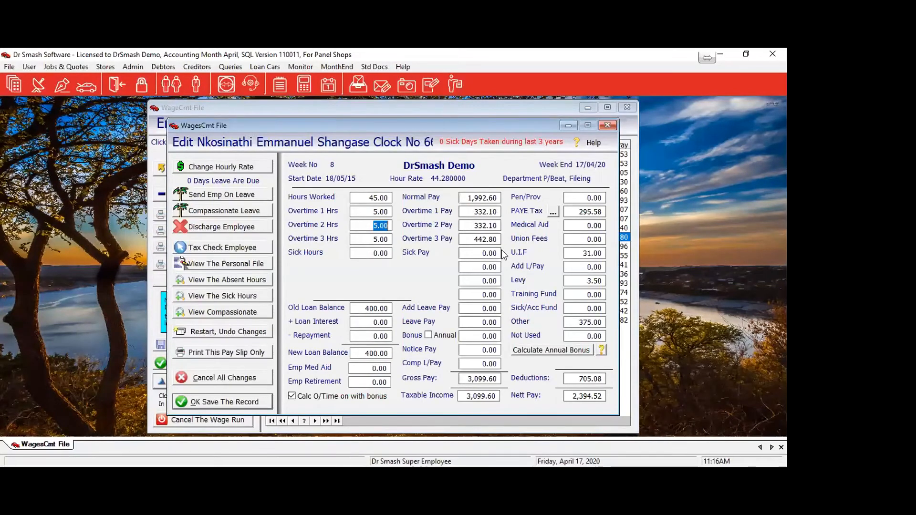
Send the employee on leave with 5 leave days, 2 deduction weeks and 0.00 ALP bonus pay.
click(205, 197)
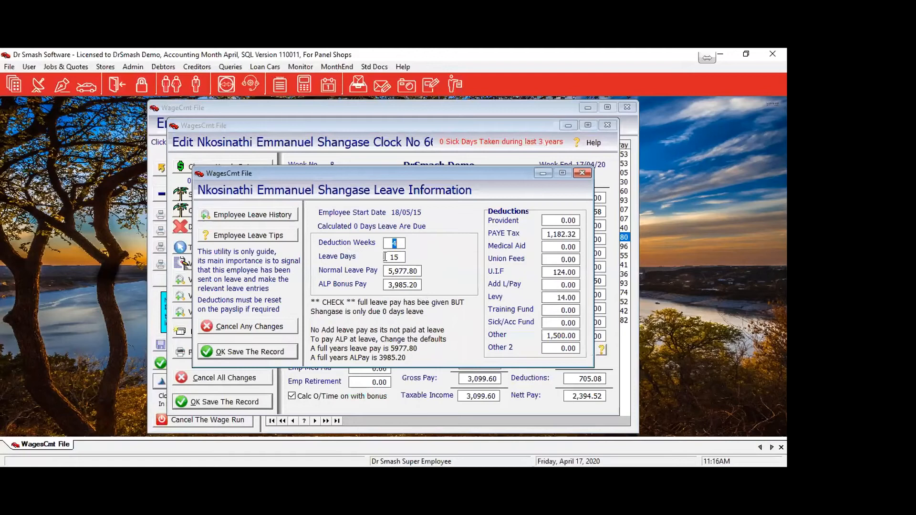
key(Tab)
text(5)
key(Tab)
drag(400, 174, 356, 183)
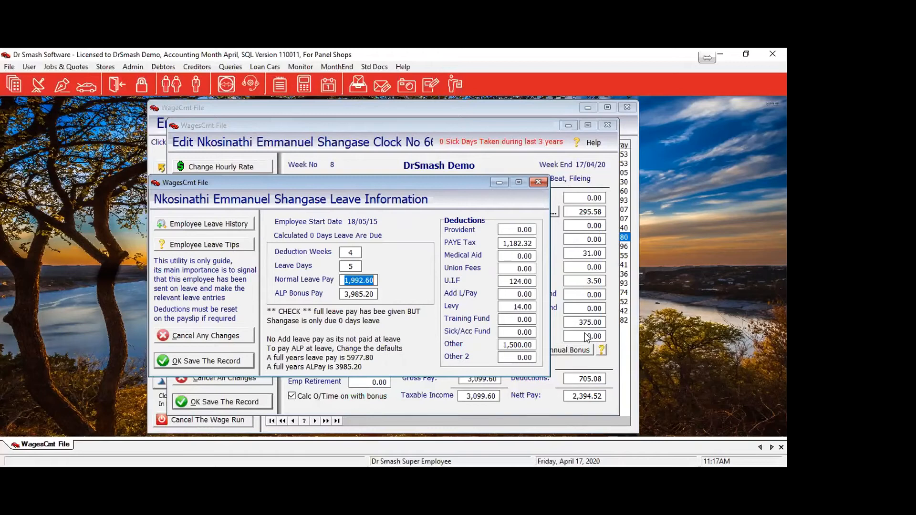
click(362, 249)
key(Tab)
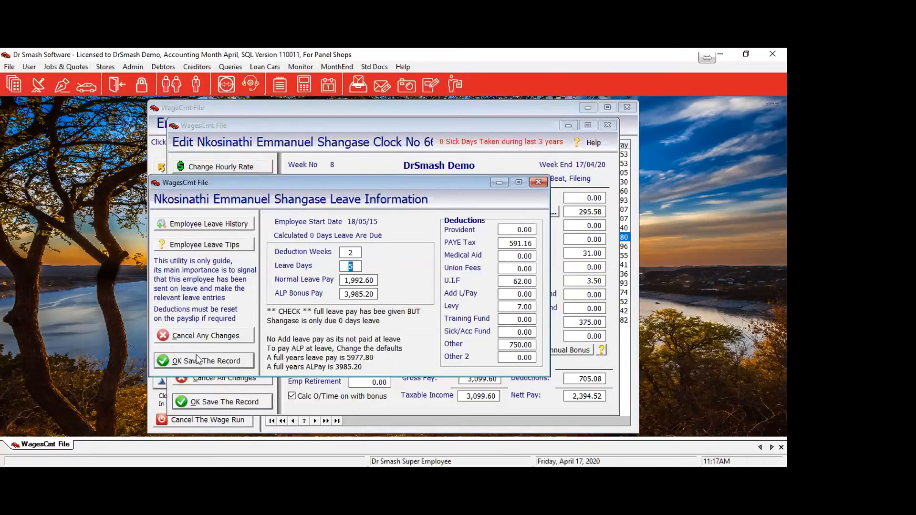
click(370, 294)
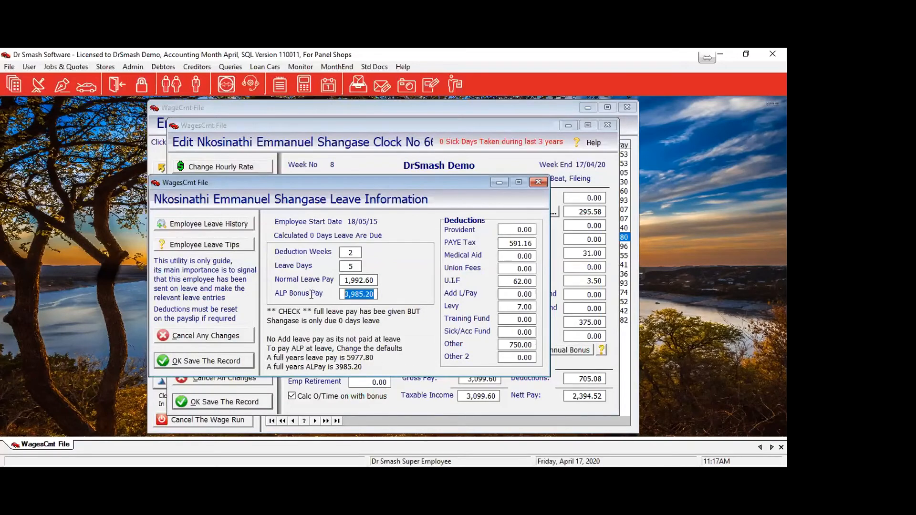
text(0.00)
key(Tab)
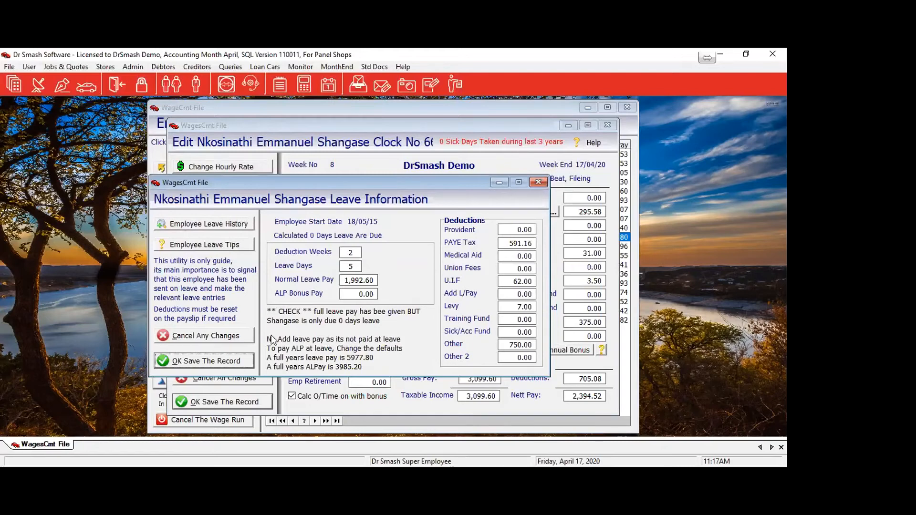
click(191, 365)
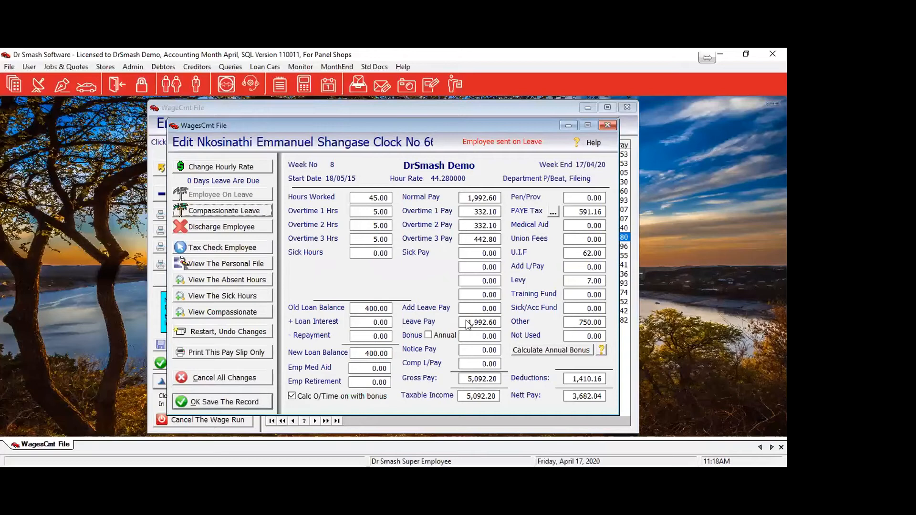
Change the payslip's leave pay to 1,990.00.
click(495, 324)
text(1990)
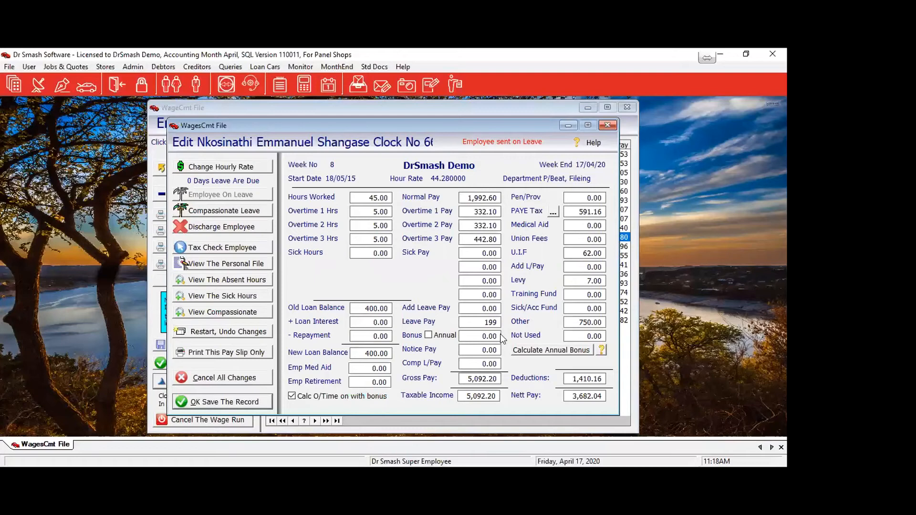
key(Tab)
Set hours worked to 36 and sick hours to 9, giving sick pay of 398.52.
click(363, 201)
text(36)
key(Tab)
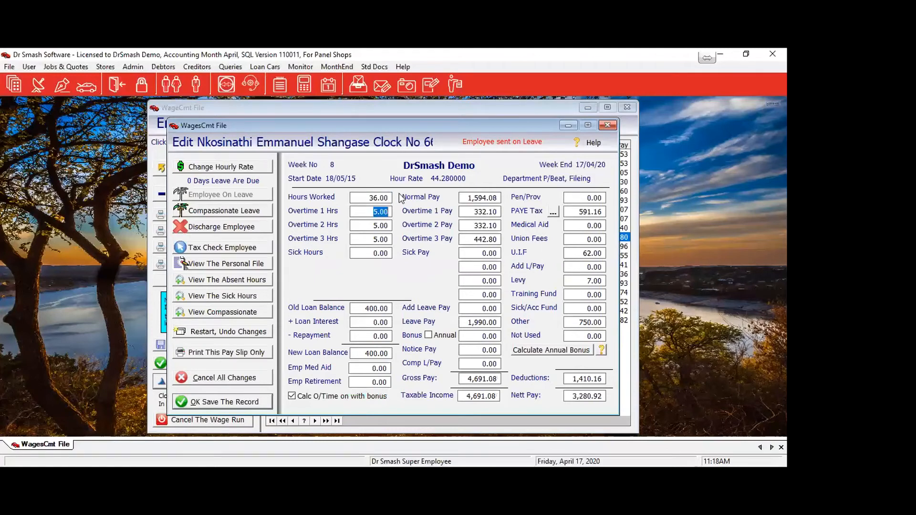
click(392, 253)
text(9)
key(Tab)
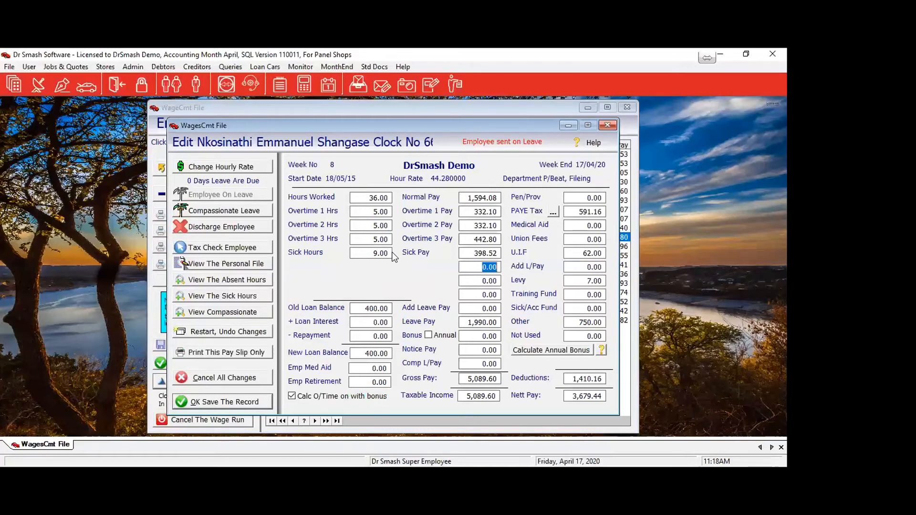
Override U.I.F to 63.00, match employer UIF to it, and save the payslip.
click(580, 252)
text(63)
key(Tab)
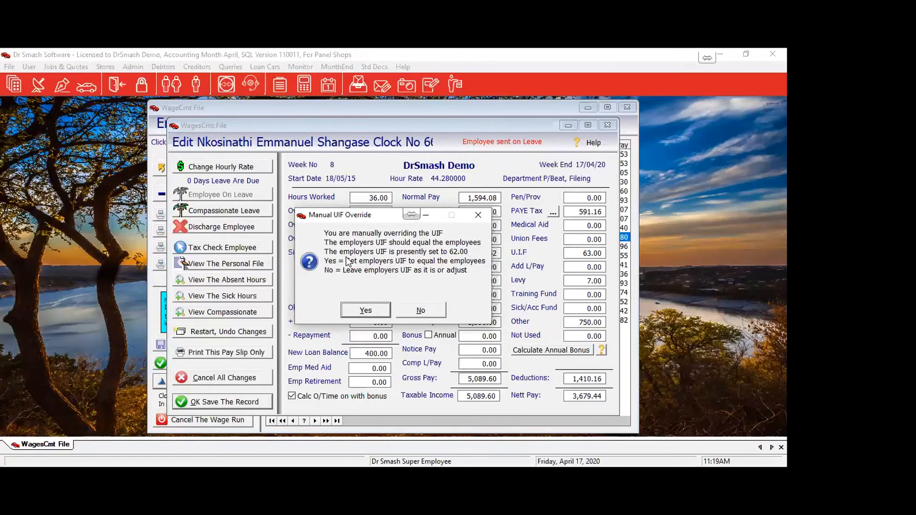
click(367, 312)
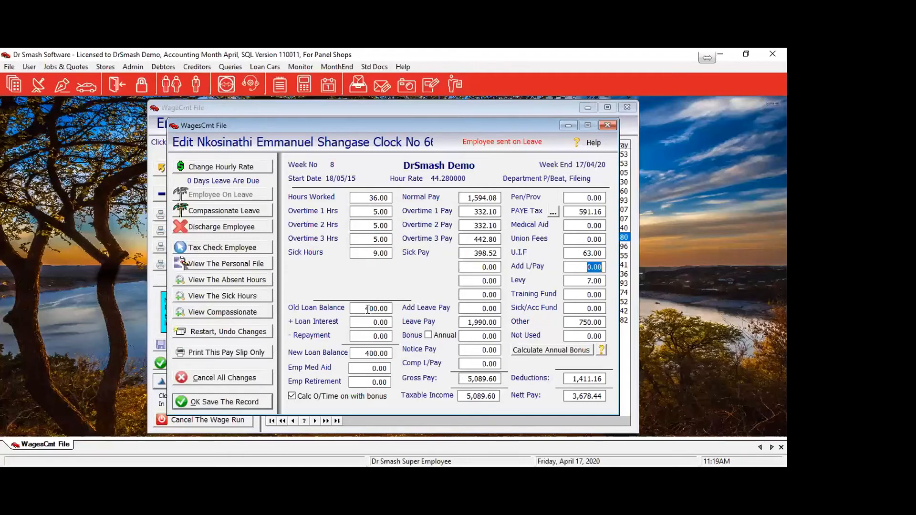
click(213, 403)
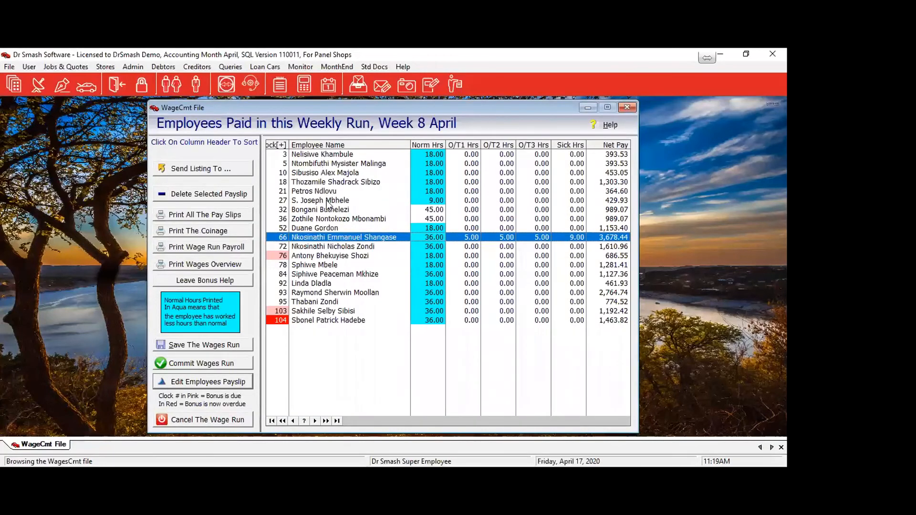
Open Clock No 21's payslip, set hours worked to 45, and save it.
click(320, 191)
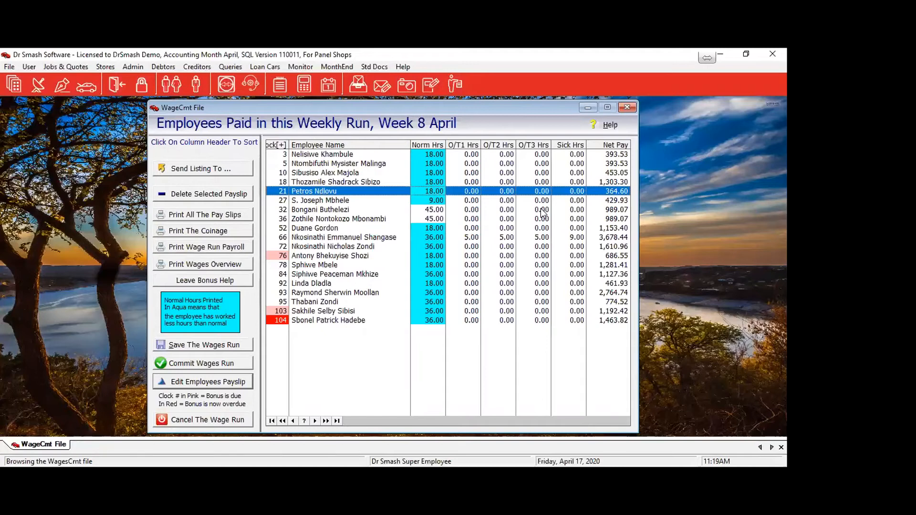
key(Return)
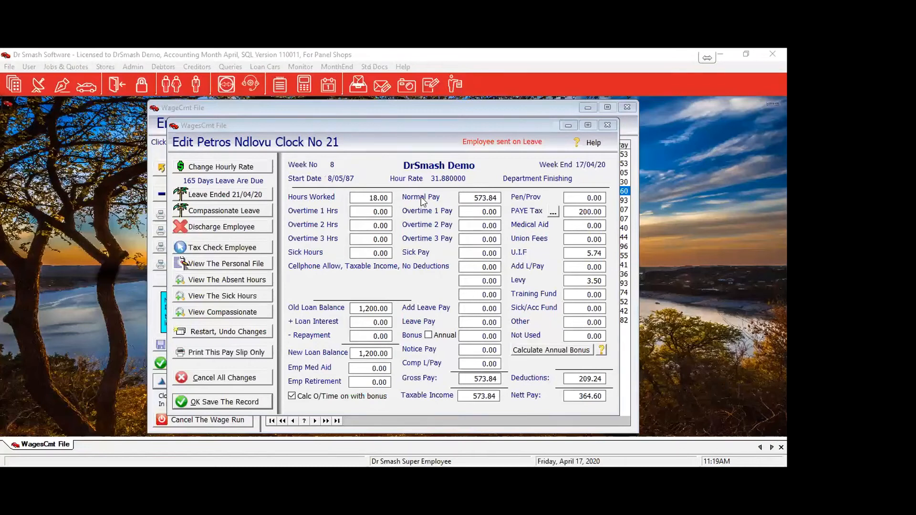
click(392, 198)
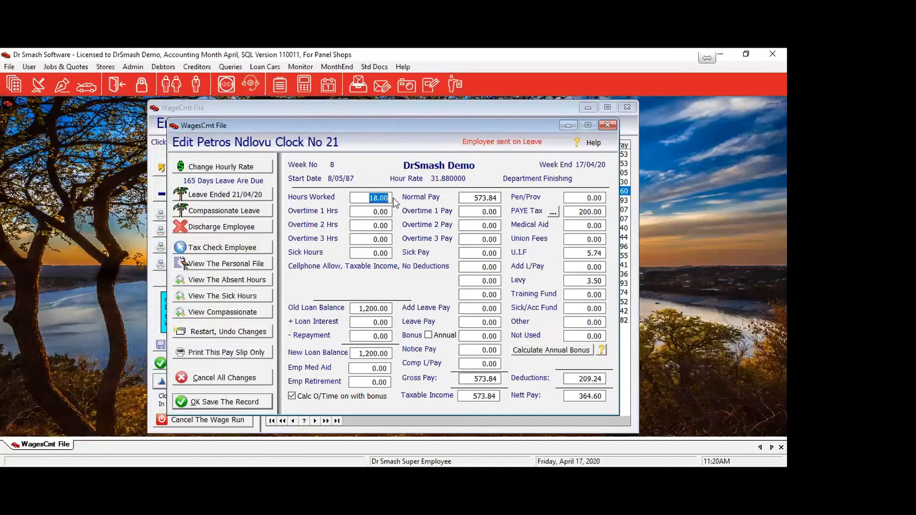
text(45)
key(Tab)
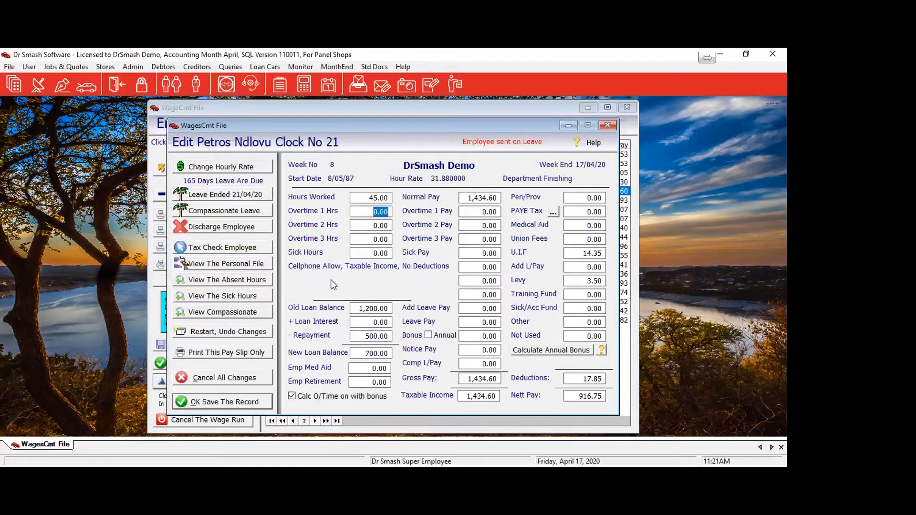
click(258, 402)
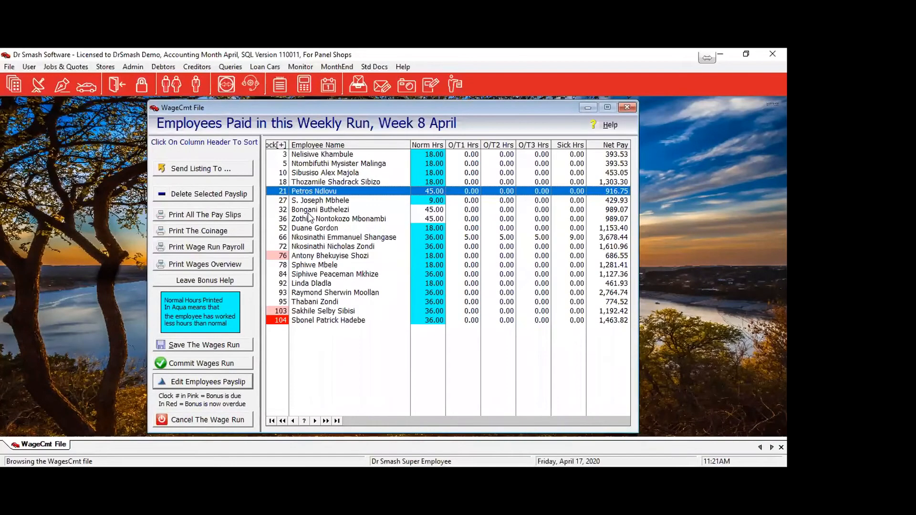
Open the employee's payslip and pay 2 compassionate leave days, giving 401.04 comp leave pay and 1,390.11 nett pay.
click(318, 210)
double_click(318, 211)
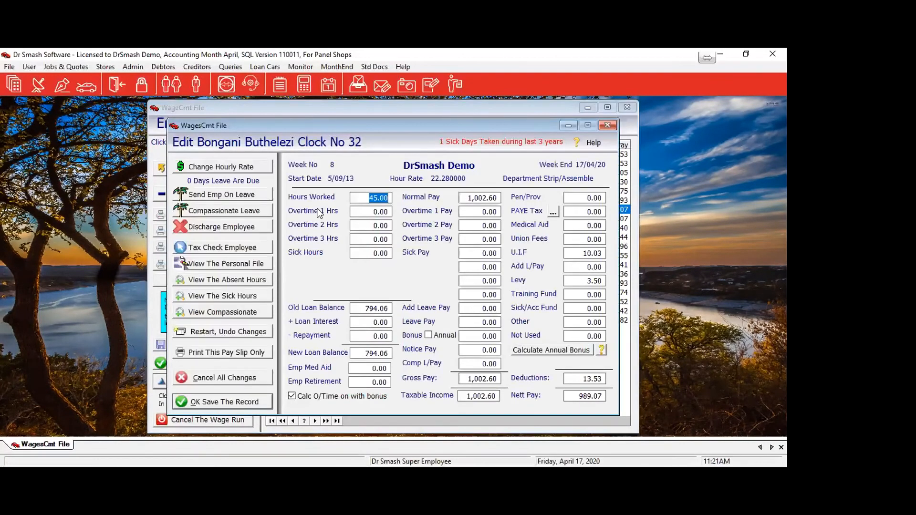
click(204, 215)
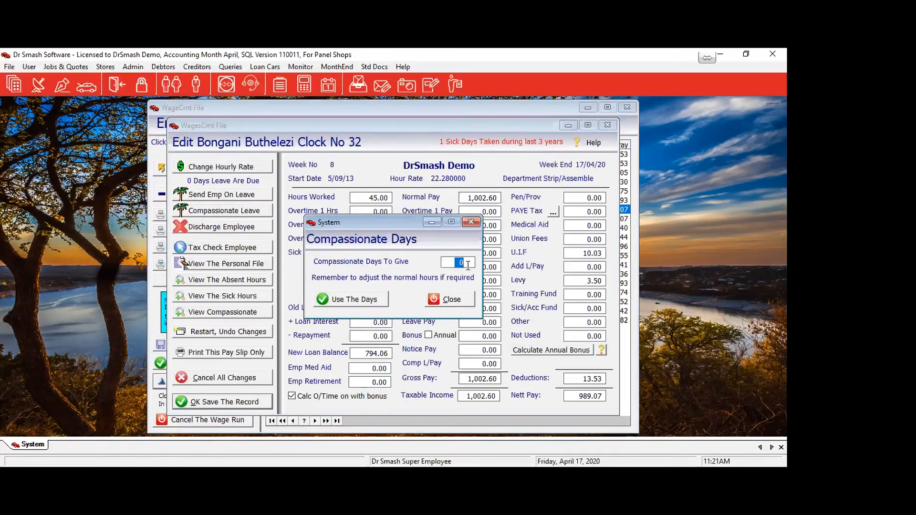
text(2)
click(340, 299)
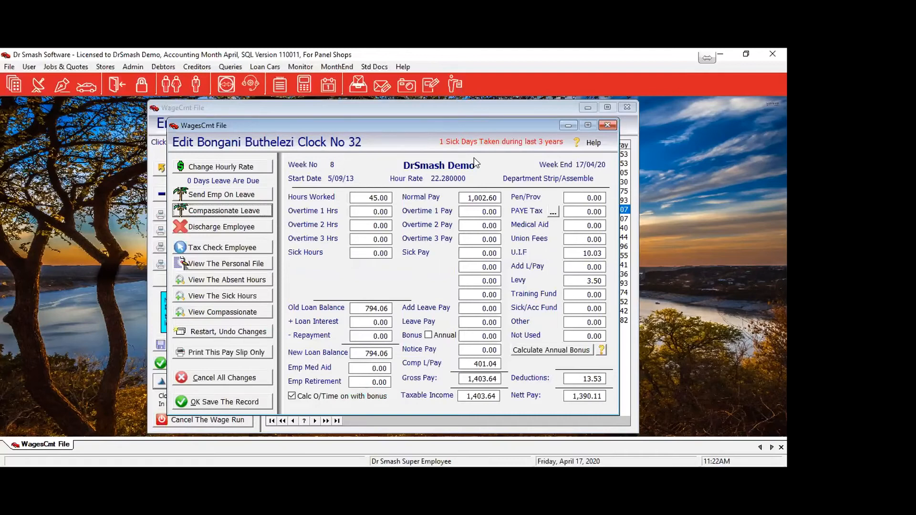
Discharge the employee on 17/04/20 with 500.00 leave pay, adding 1,002.60 notice pay.
click(215, 229)
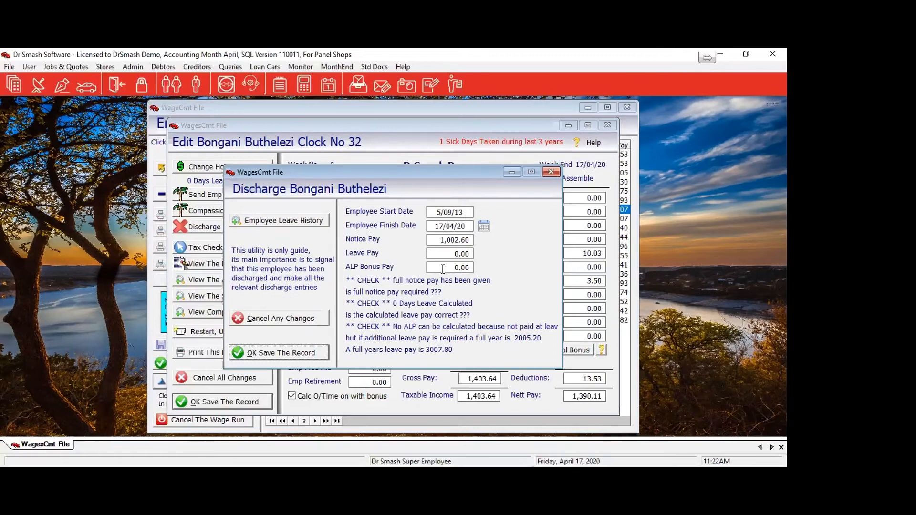
click(449, 253)
text(500)
key(Tab)
click(260, 354)
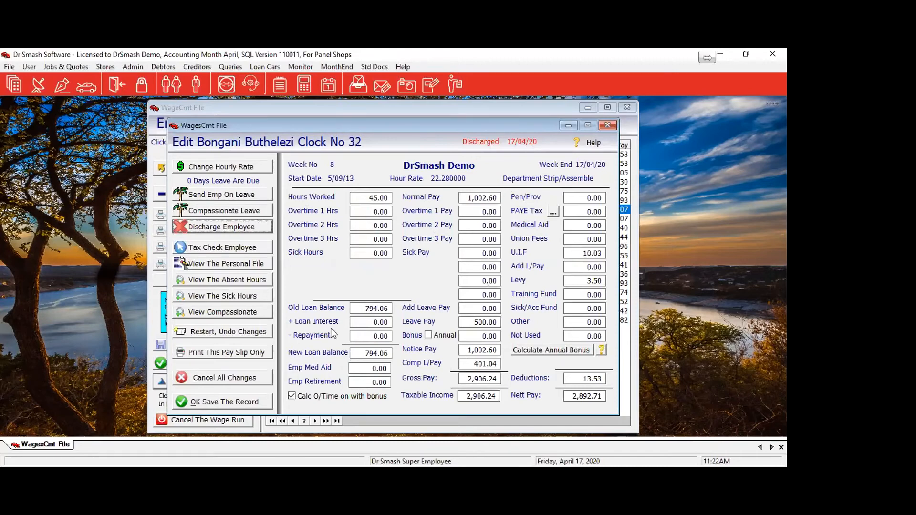
Repay the full 794.06 loan, leaving a 0.00 balance and 2,098.65 nett pay, and open the tax check.
click(363, 336)
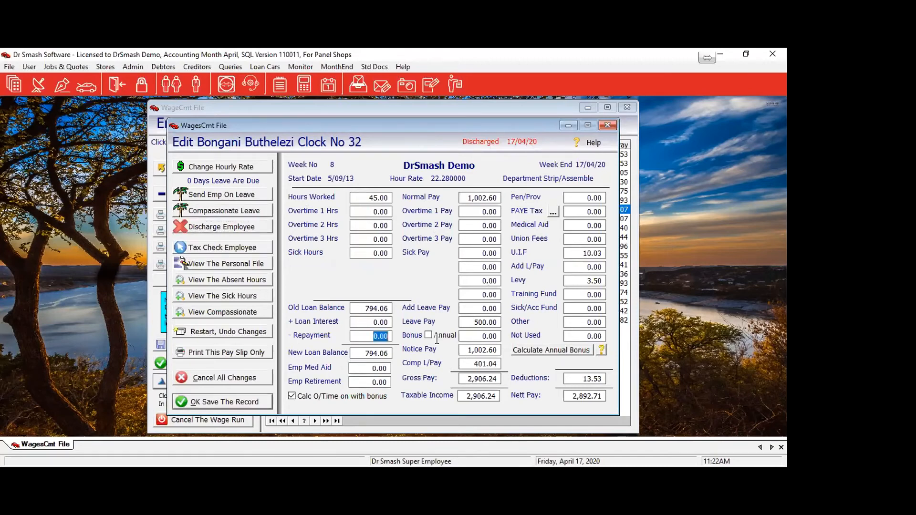
text(794.06)
key(Tab)
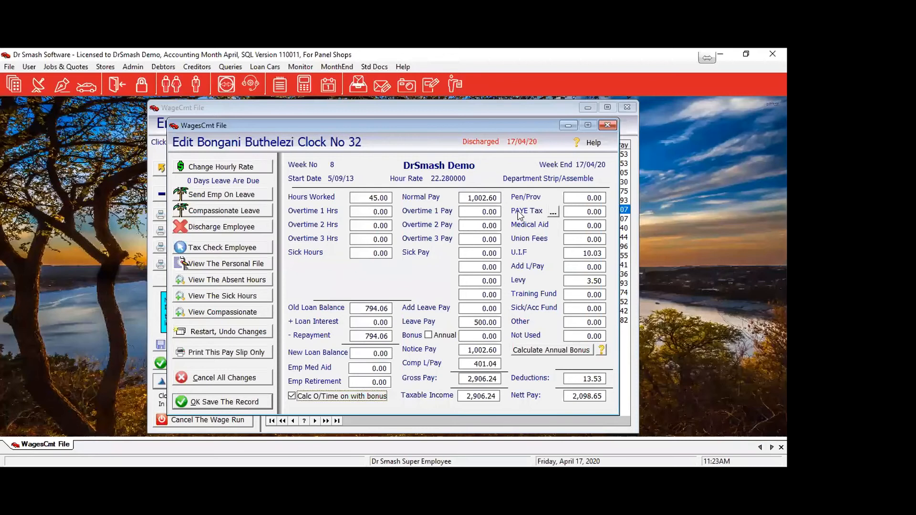
click(553, 215)
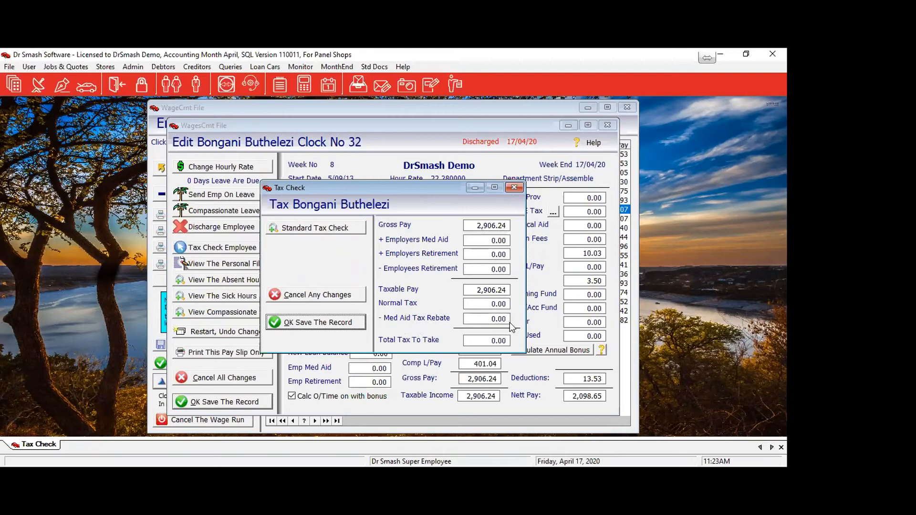
Run the standard tax check and save 260.96 Normal Tax on 2,906.24 taxable pay.
click(285, 228)
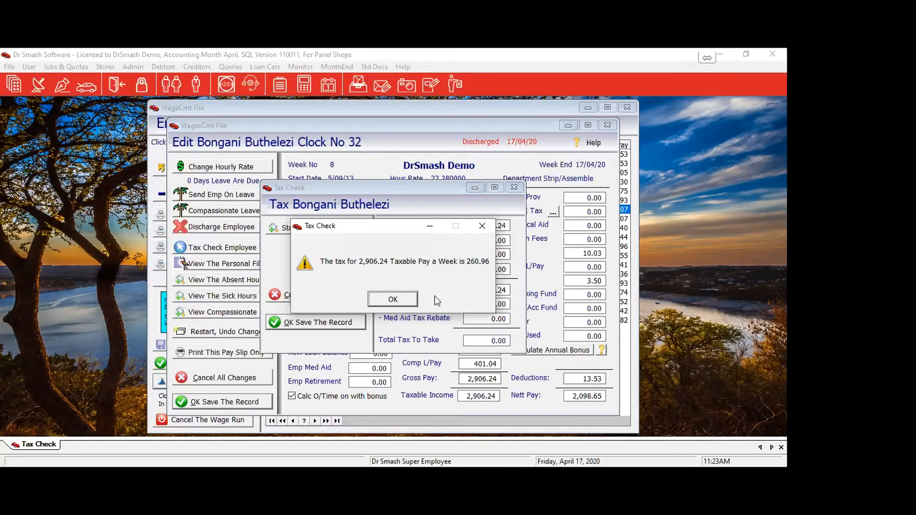
key(Return)
click(485, 303)
text(260.96)
key(Tab)
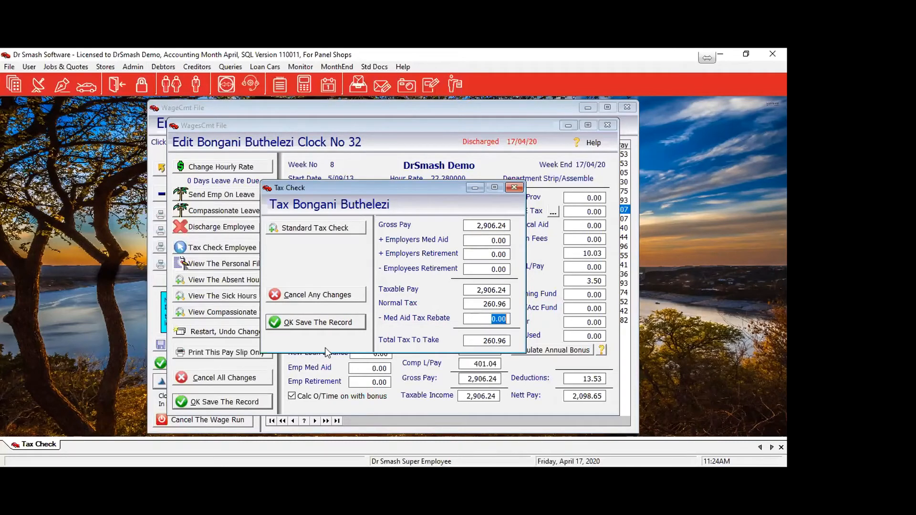
click(312, 326)
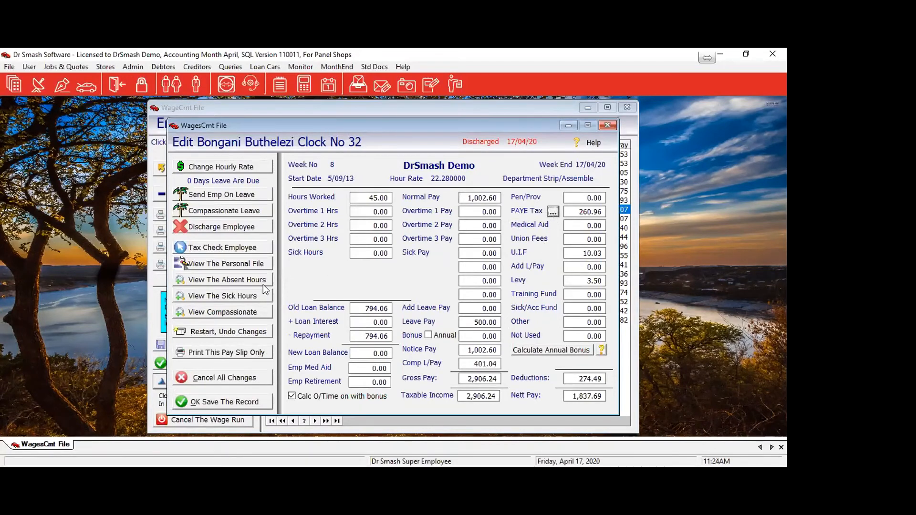
Review the employee's year-to-date tax check, then close it and return to the payslip.
click(201, 248)
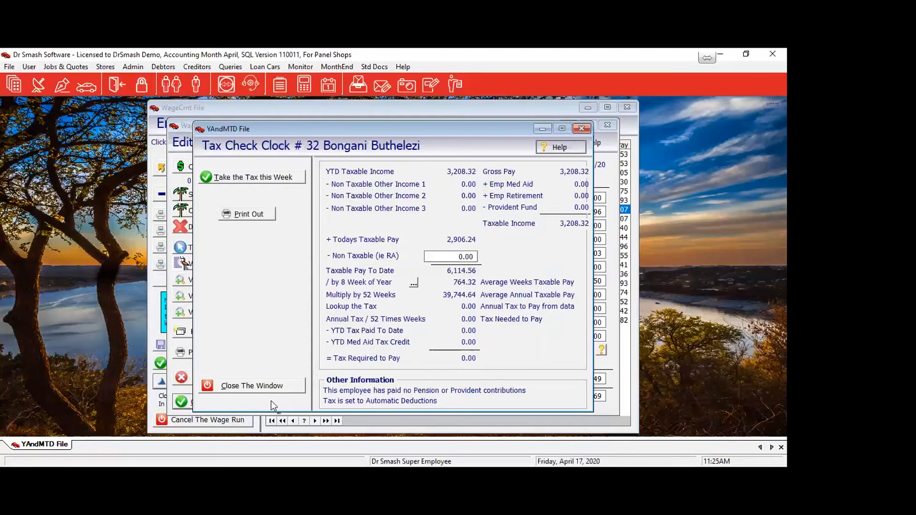
click(250, 387)
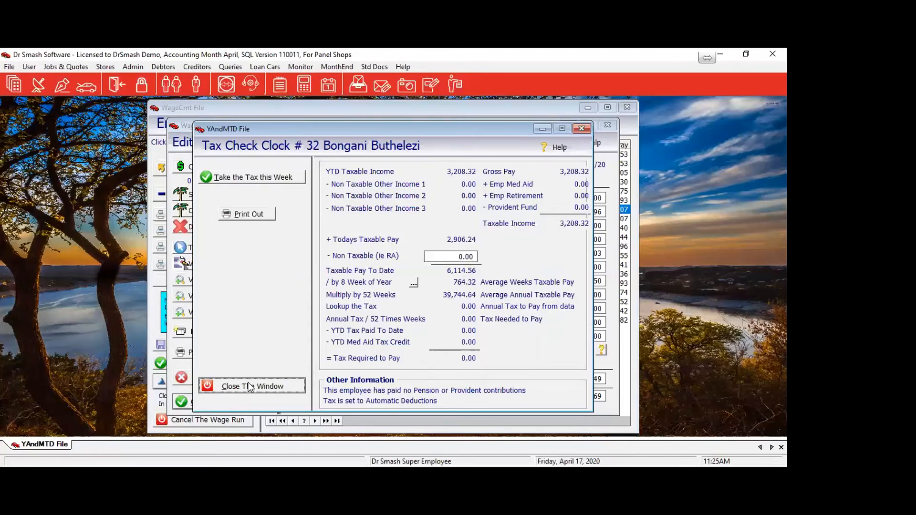
click(250, 397)
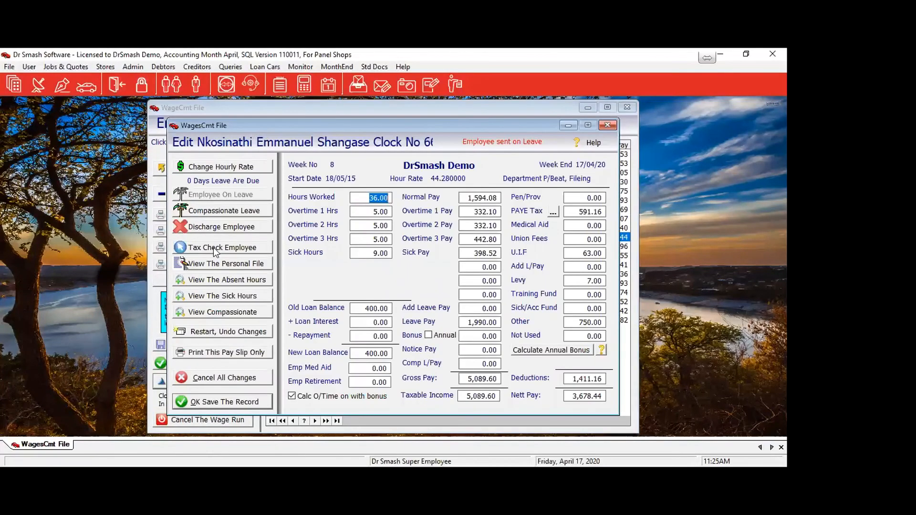
Bring up the next employee's year-to-date tax check, showing -179.26 tax required.
click(214, 247)
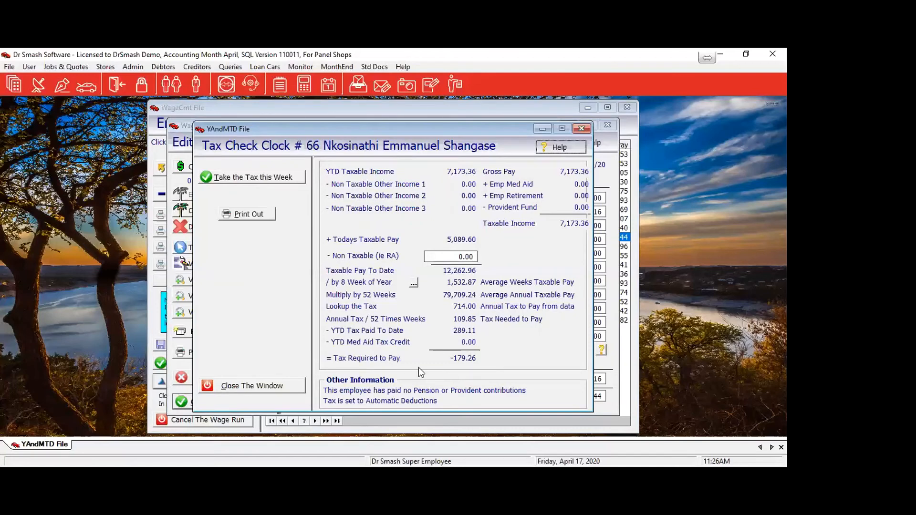
Close the tax check, returning to the payslip with 591.16 PAYE tax and 3,678.44 nett pay.
click(222, 386)
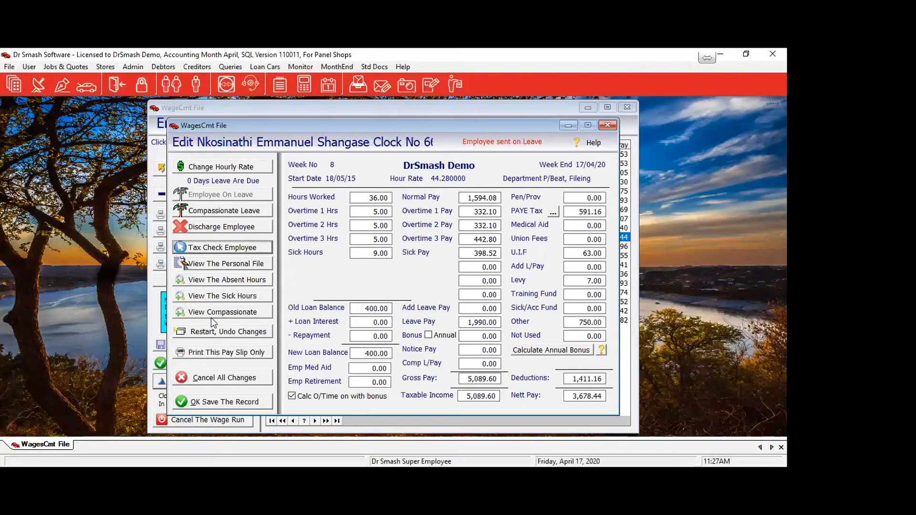
Save the payslip so the Week 8 run list shows 3,678.44 nett pay.
click(221, 403)
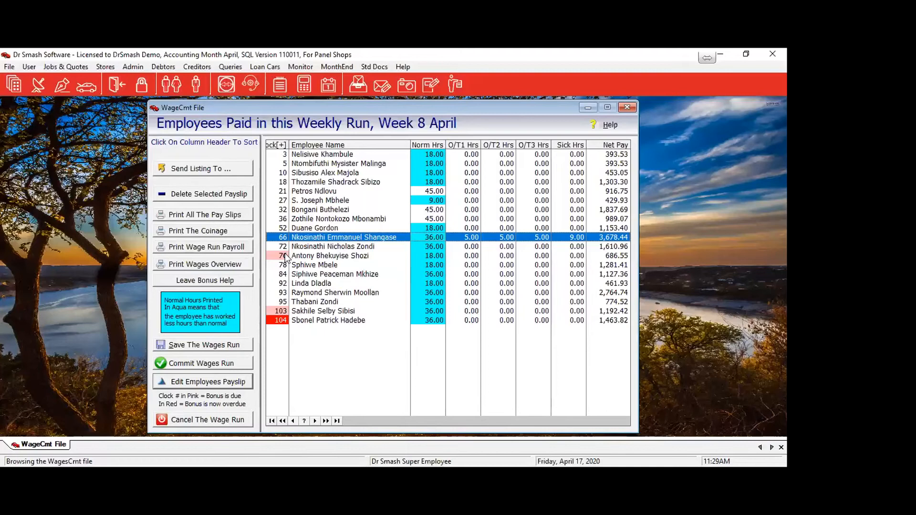
Open the payslip two rows down and calculate its 3,485.10 annual bonus, keeping deductions.
key(Down)
key(Down)
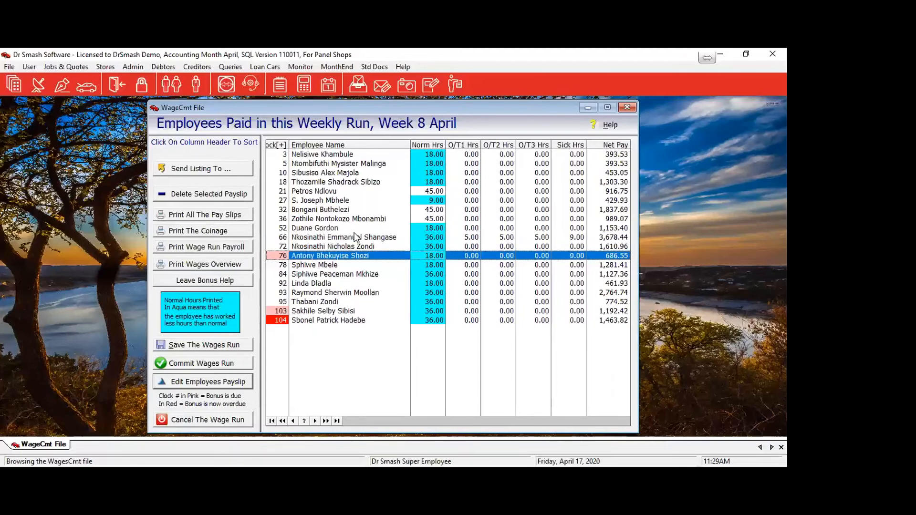
key(Return)
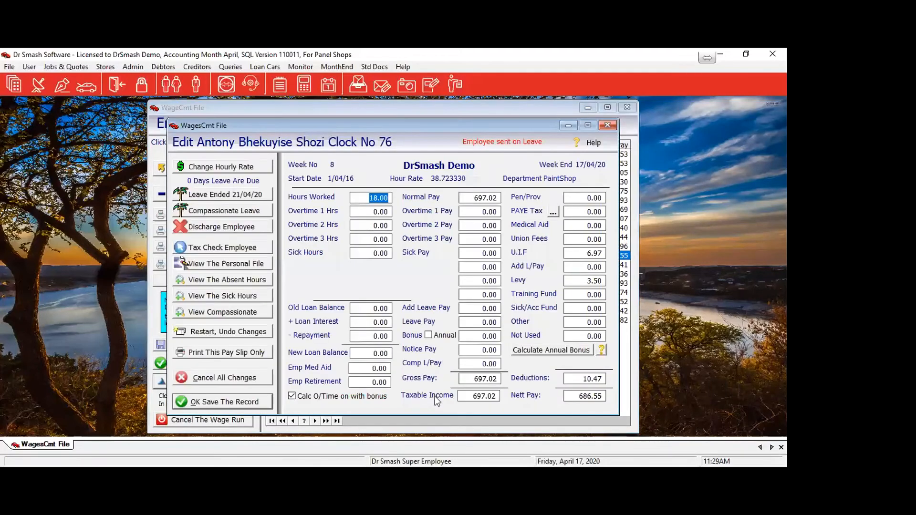
click(565, 351)
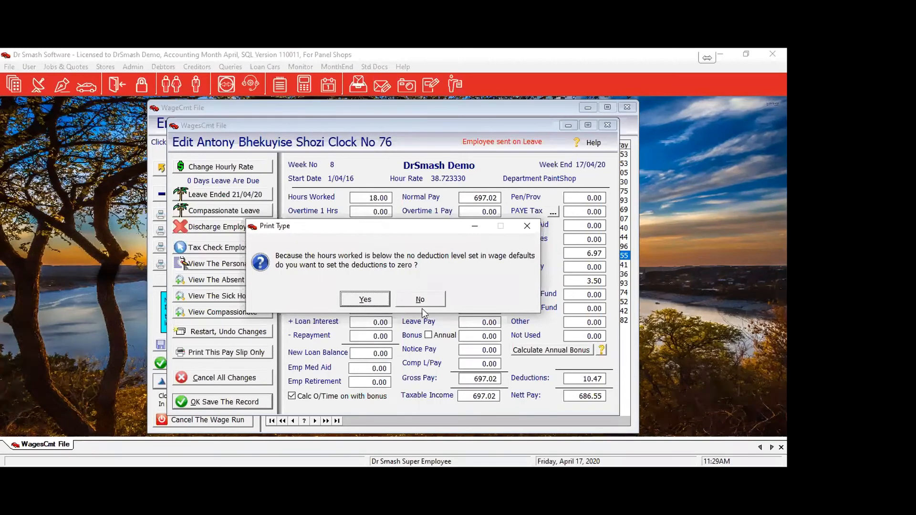
click(435, 300)
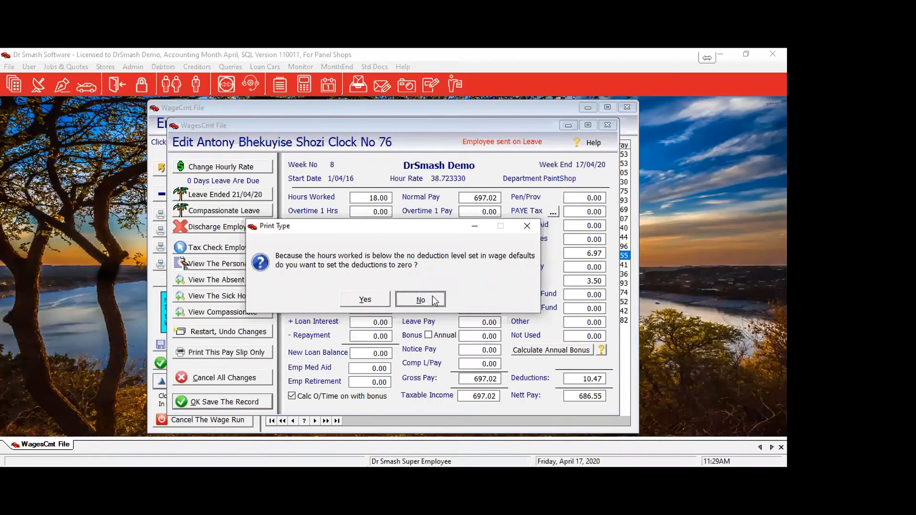
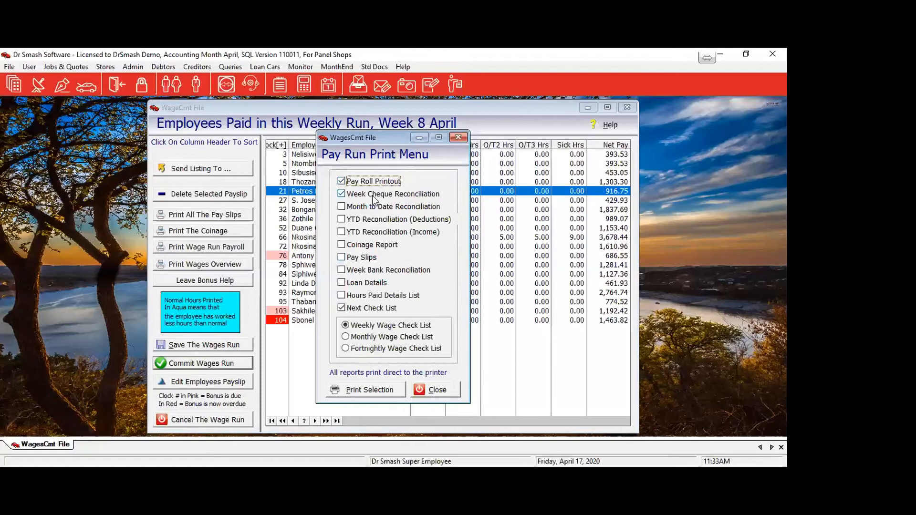
Close the Pay Run Print Menu and the Week 8 April wages run.
click(445, 398)
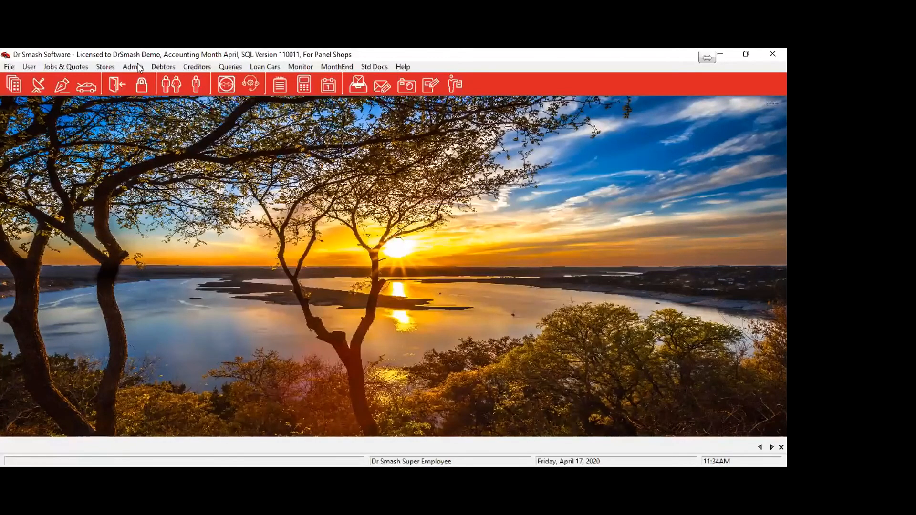
Generate the Week Cheque Reconciliation report for wage week 8 (17/04/20) and view it at page width.
click(136, 67)
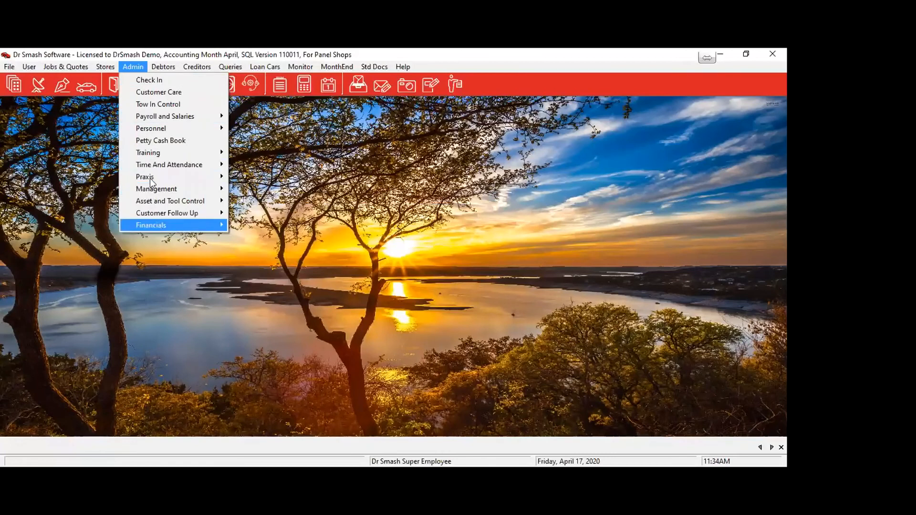
mouse_move(147, 116)
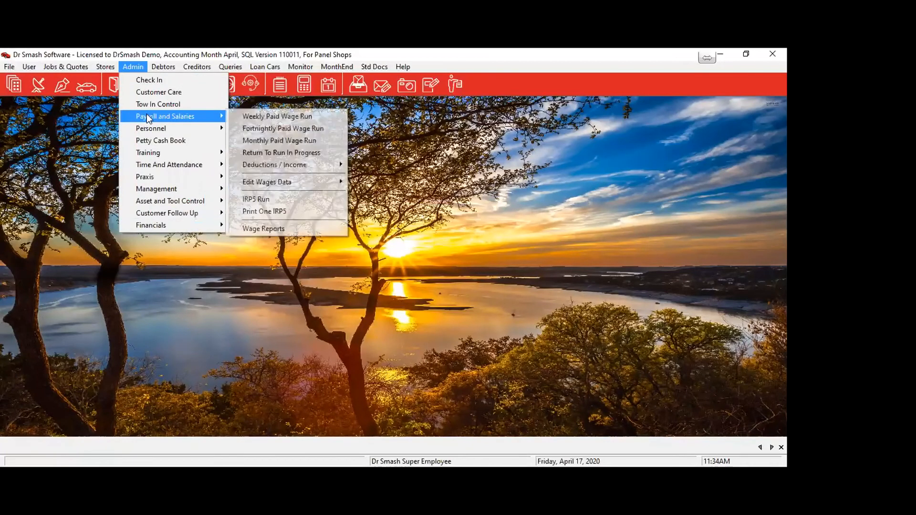
click(274, 230)
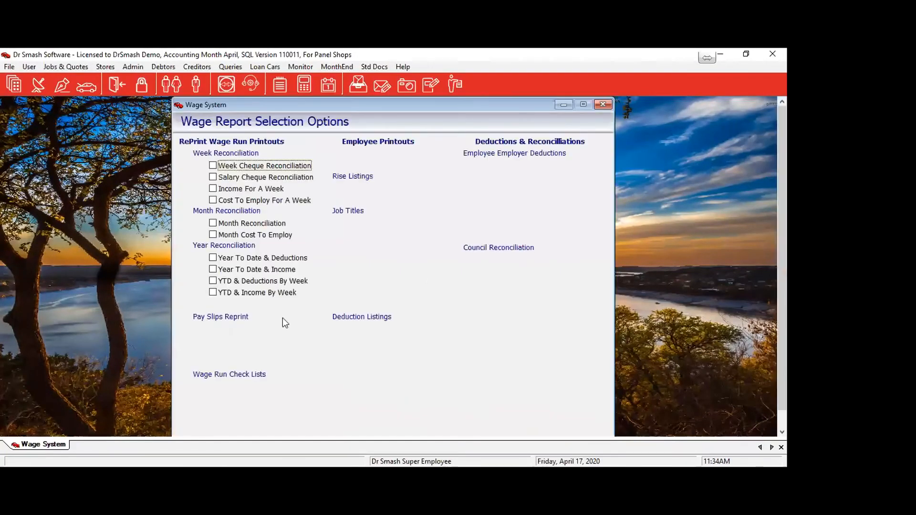
click(217, 168)
click(530, 332)
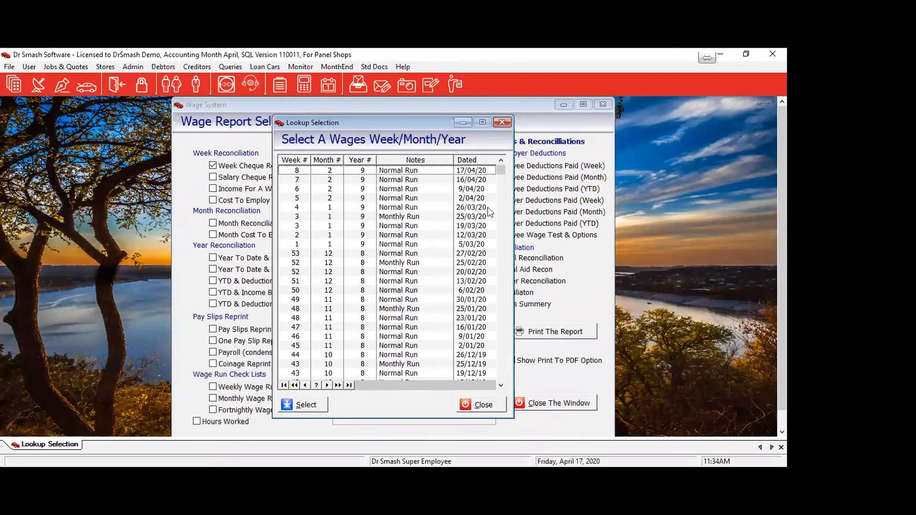
click(387, 171)
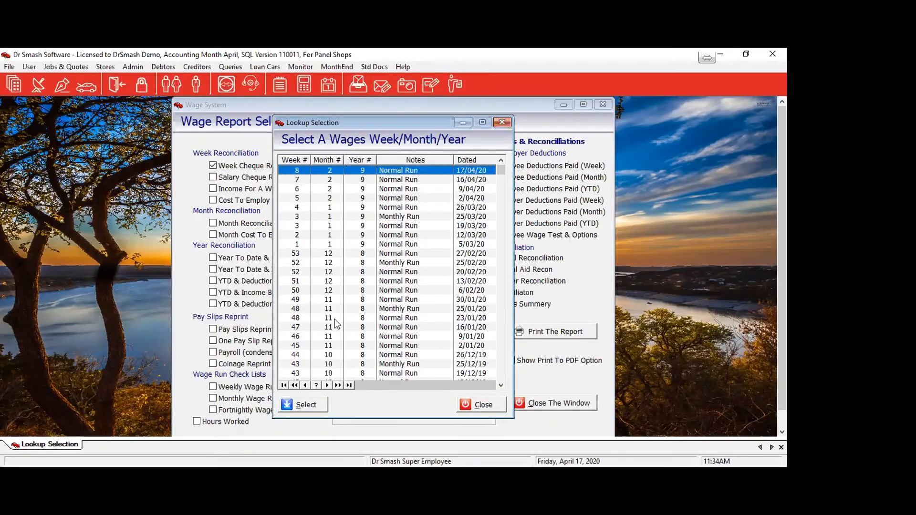
click(300, 404)
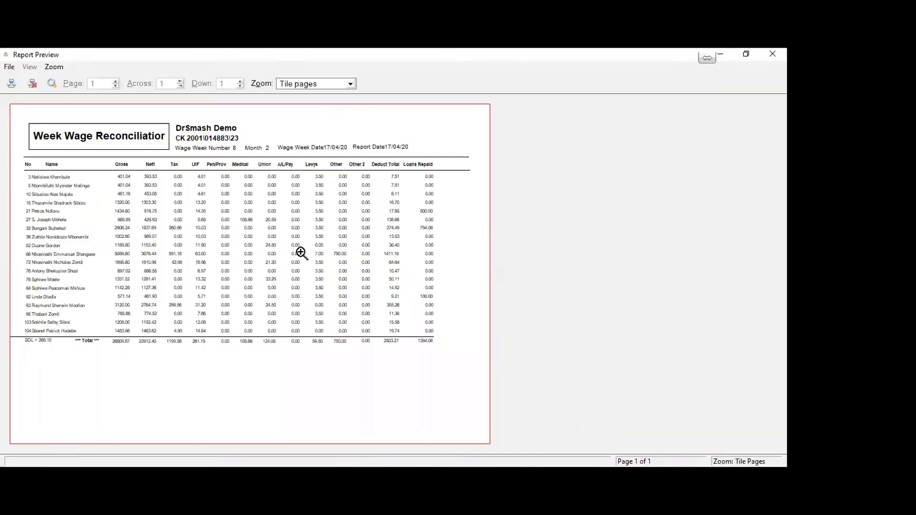
click(300, 252)
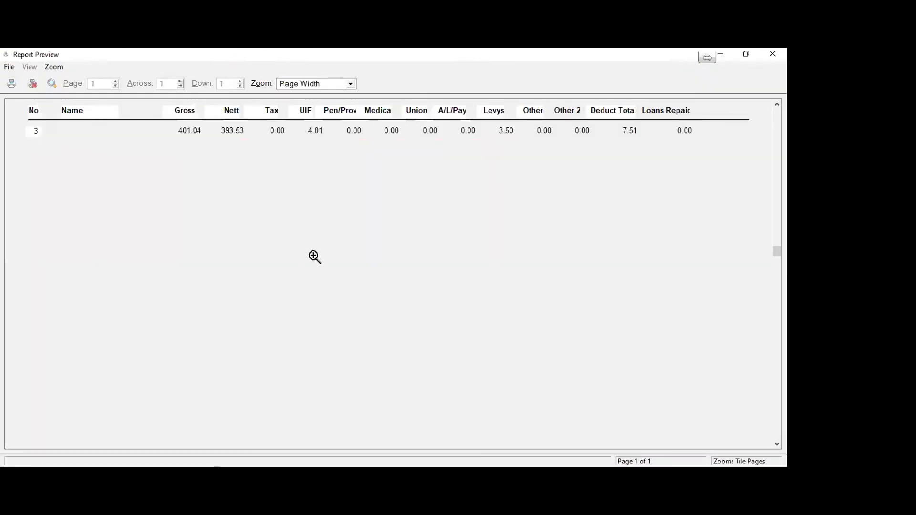
scroll(272, 186, up, 3)
scroll(261, 205, down, 3)
scroll(262, 205, down, 1)
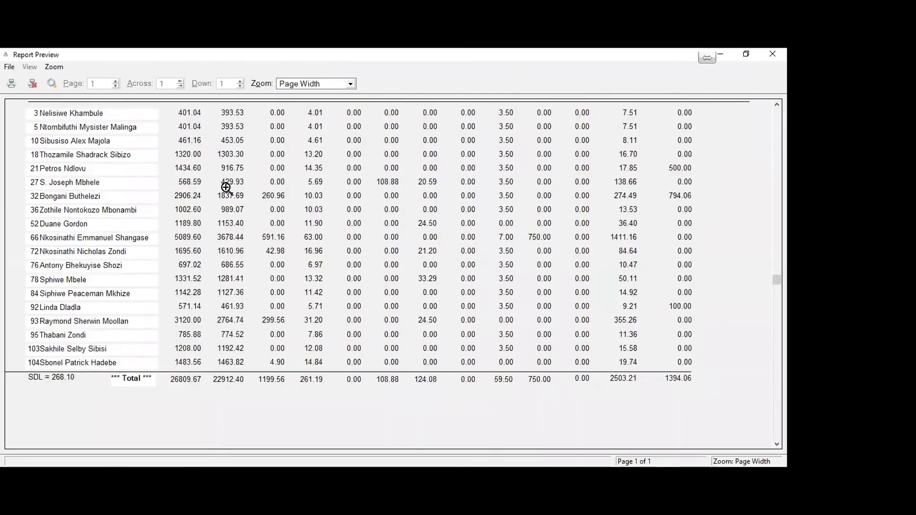
scroll(224, 188, up, 3)
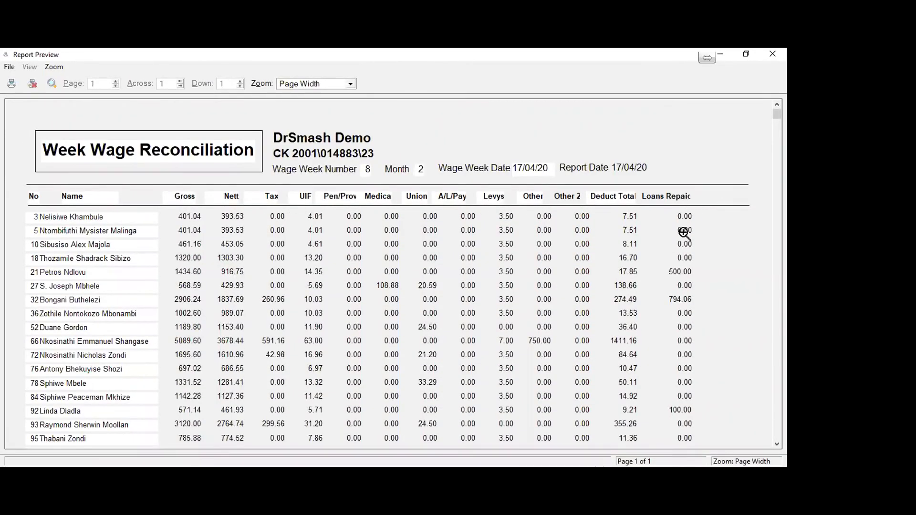
scroll(687, 276, down, 1)
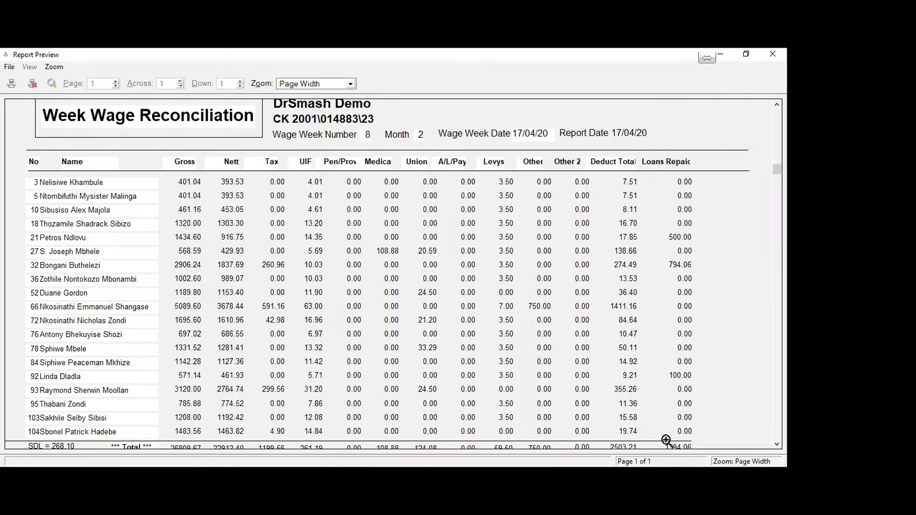
scroll(681, 385, down, 3)
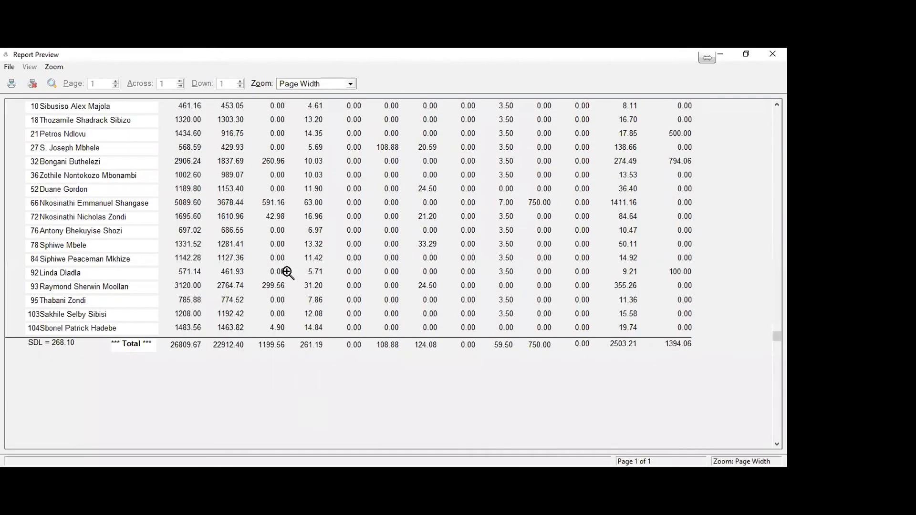
scroll(288, 273, up, 2)
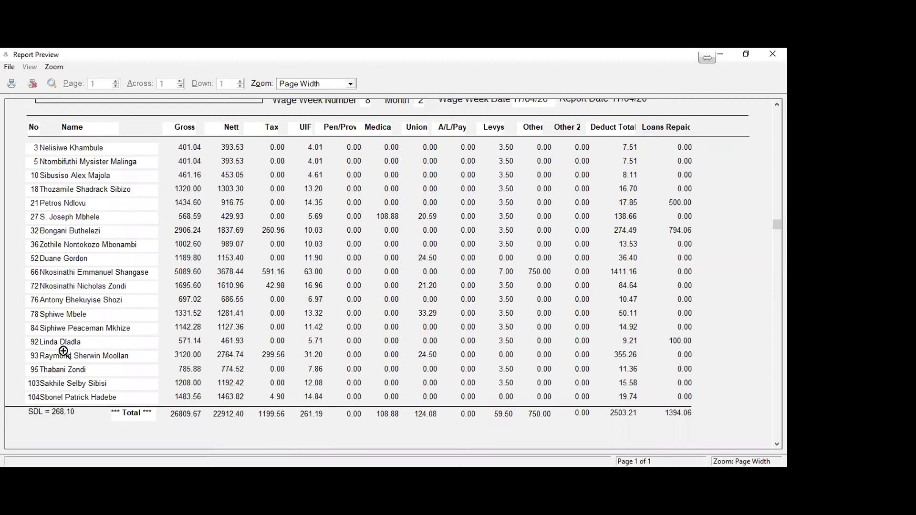
Close the week 8 reconciliation preview and the wage week lookup, returning to the wage report options.
click(32, 85)
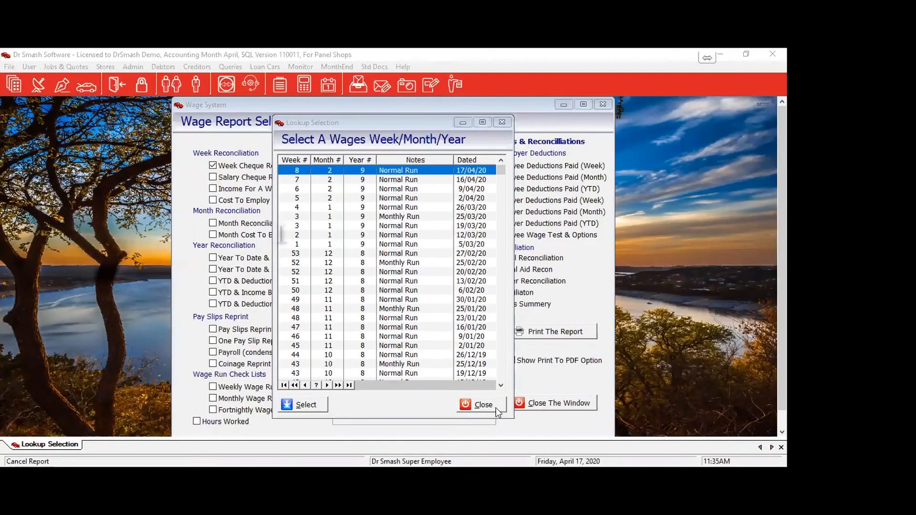
click(482, 404)
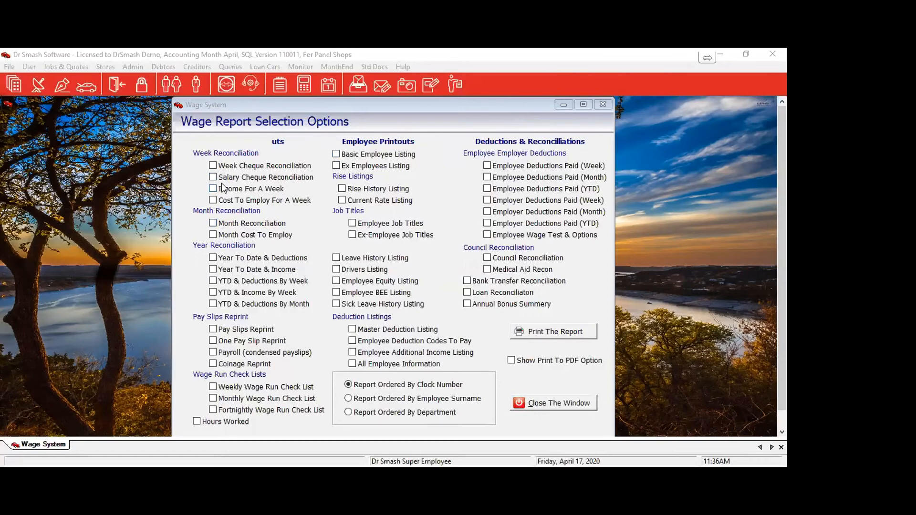
click(278, 186)
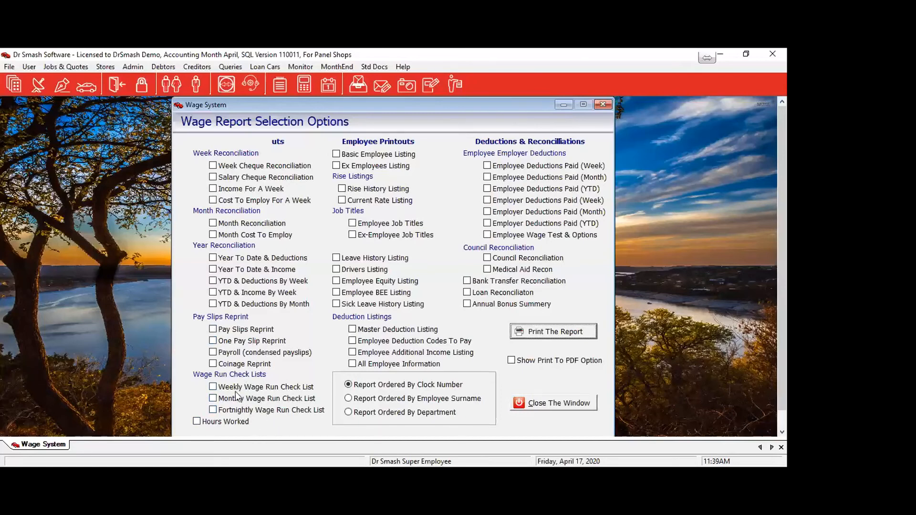
Tick Weekly Wage Run Check List under Wage Run Check Lists.
click(220, 388)
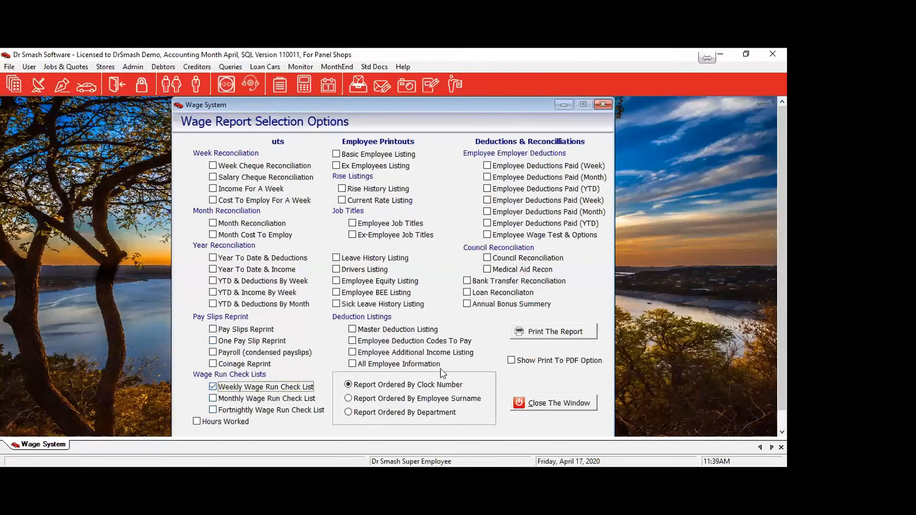
click(543, 337)
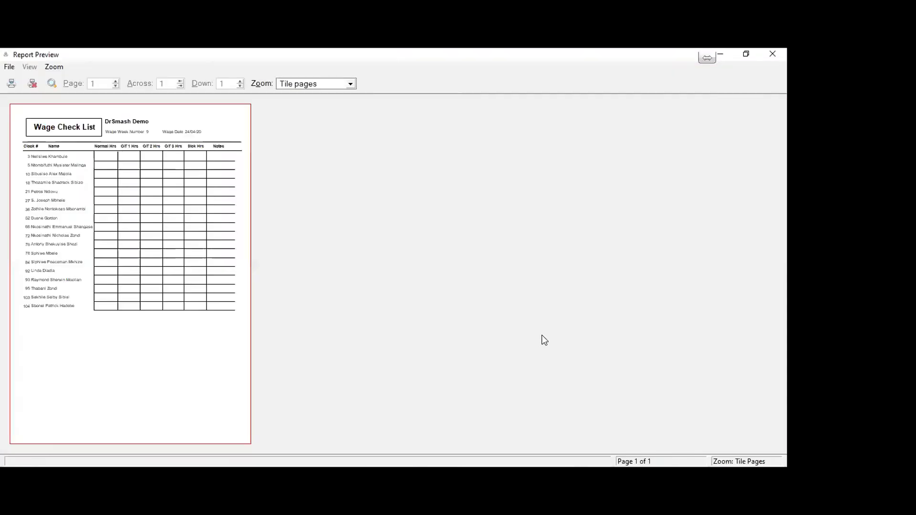
click(171, 249)
scroll(174, 246, up, 5)
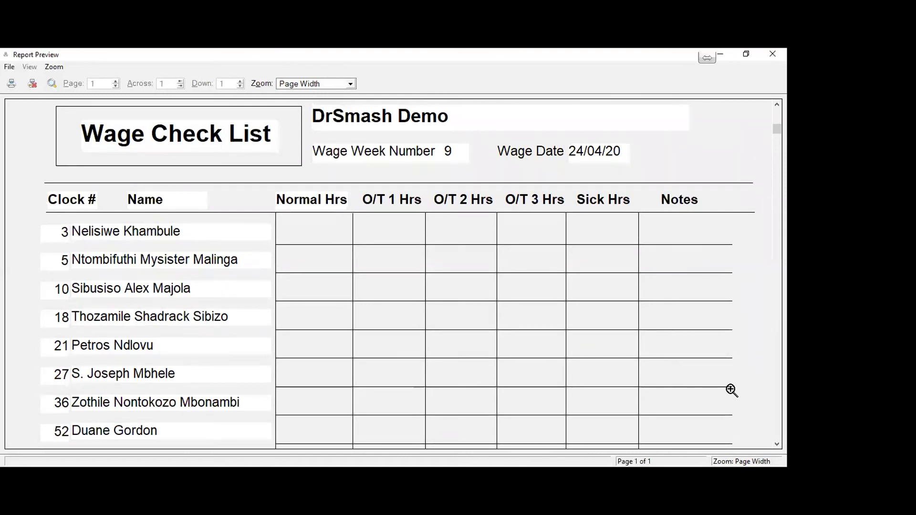
scroll(730, 389, down, 2)
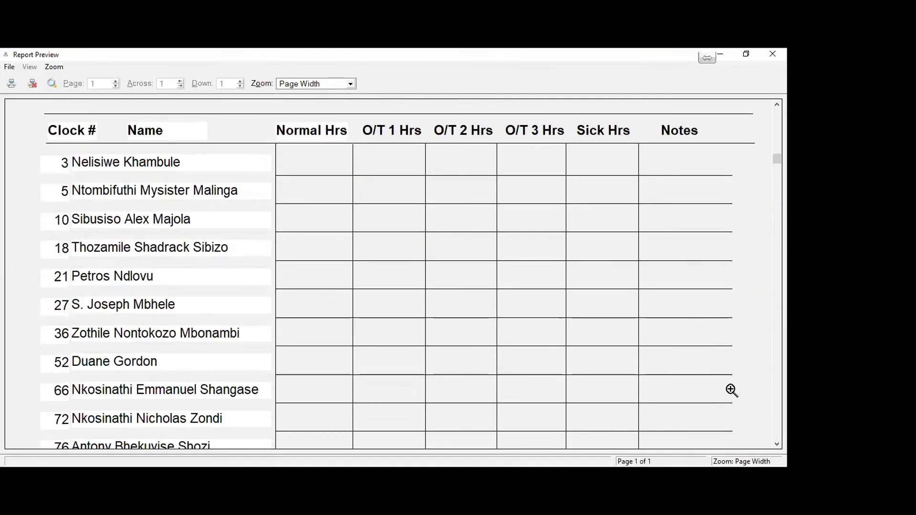
scroll(729, 391, up, 3)
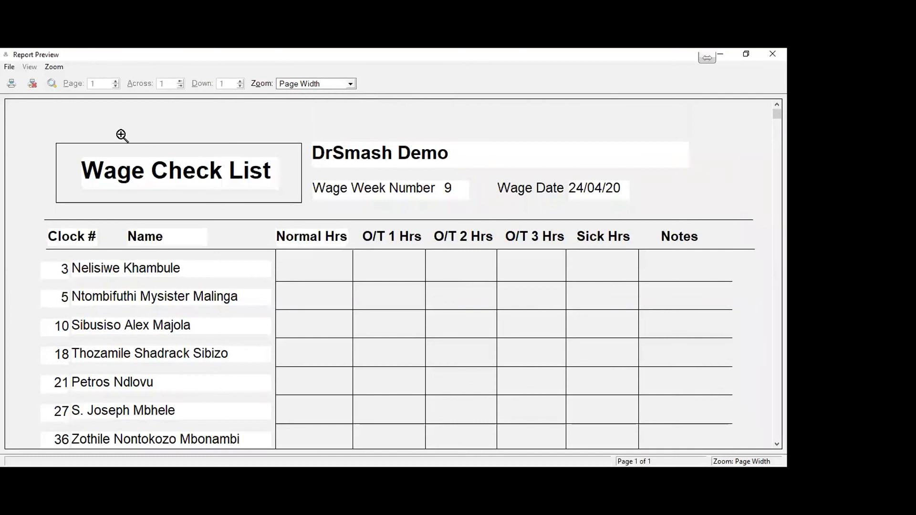
click(31, 81)
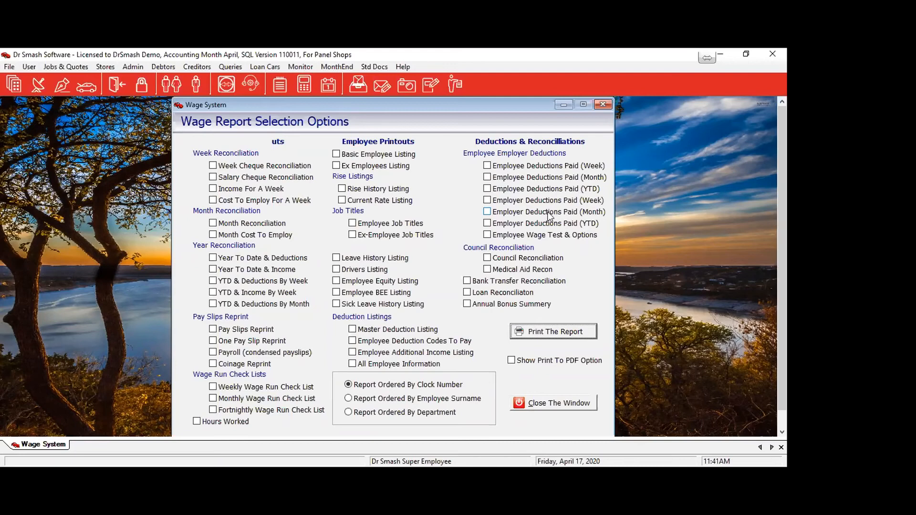
Run the Council Reconciliation report for week 8 (17/04/20) to preview the Motor Industry Recon.
click(510, 259)
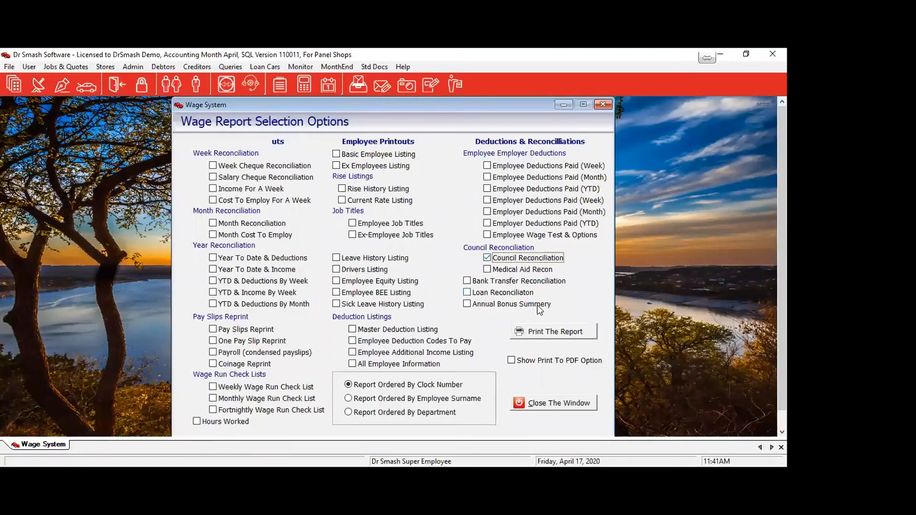
click(544, 334)
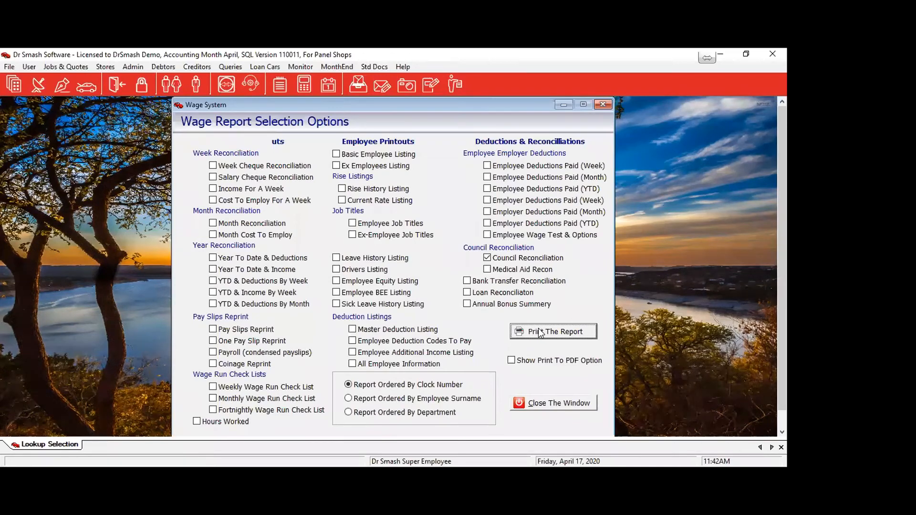
click(540, 333)
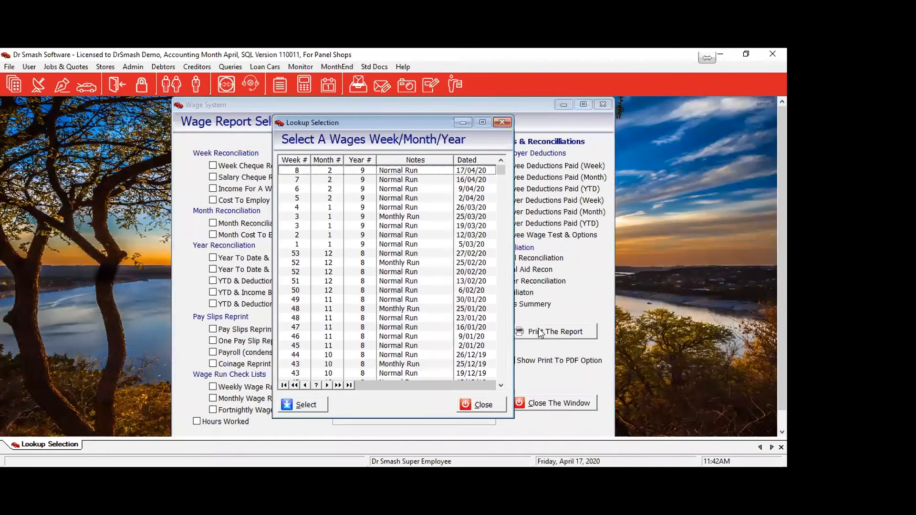
click(360, 173)
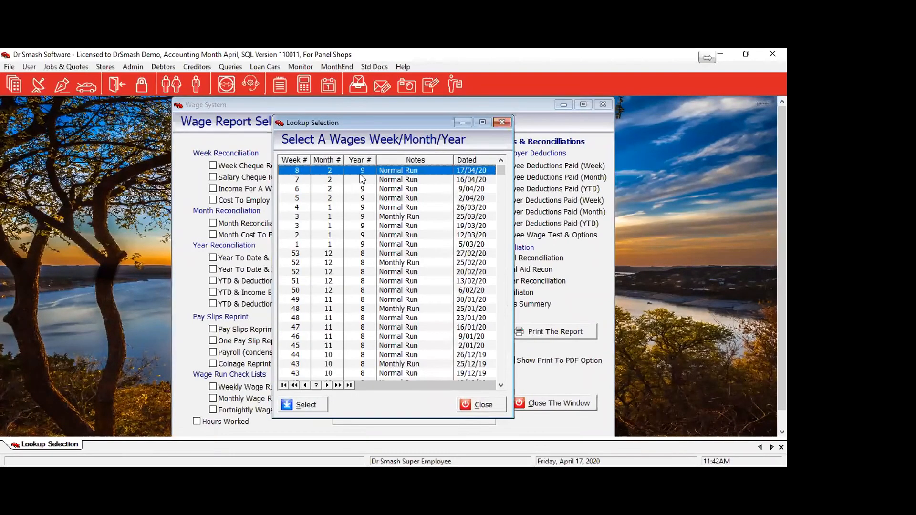
click(303, 404)
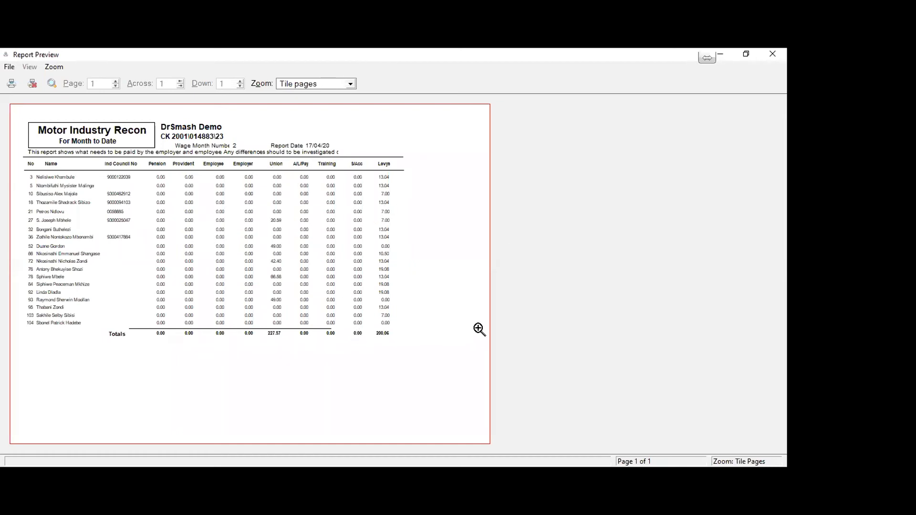
Review the Motor Industry Recon totals at page width: union 227.57, levies 200.06.
click(437, 253)
scroll(465, 287, up, 2)
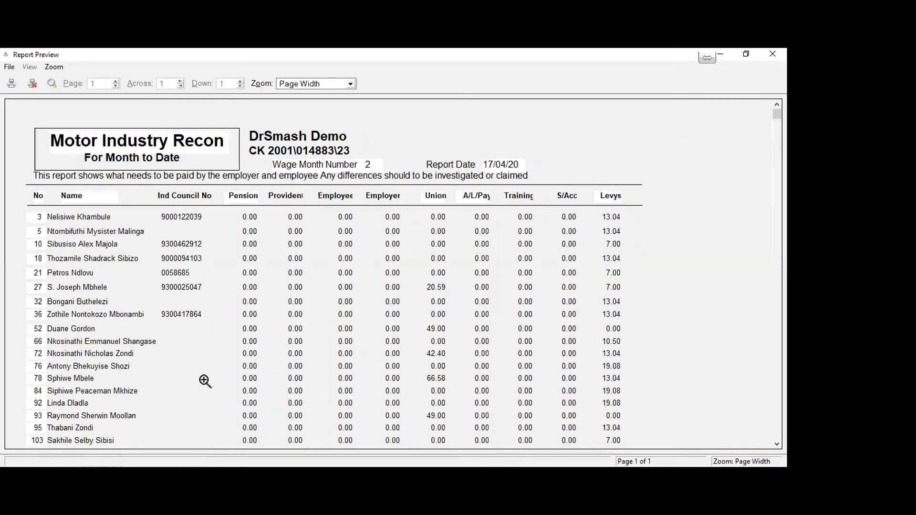
scroll(205, 381, down, 3)
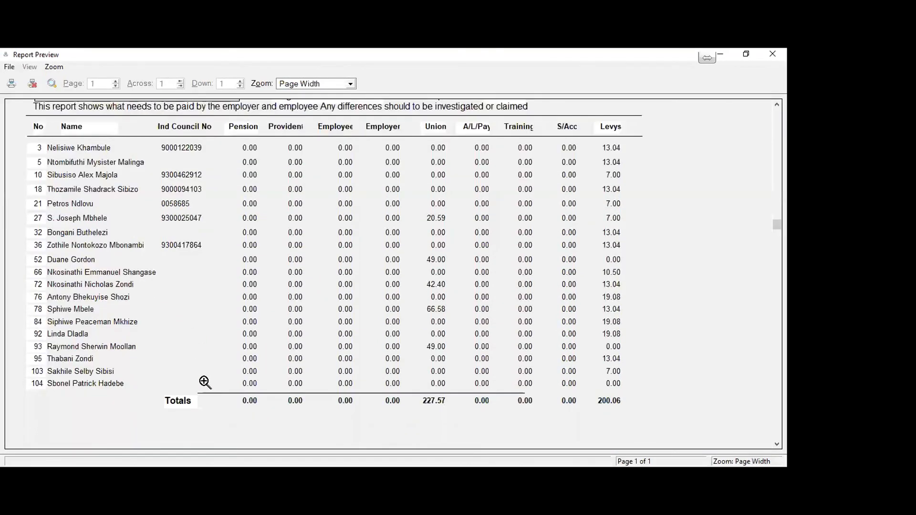
Close the report preview, the wage week lookup and the wage report options window.
click(31, 83)
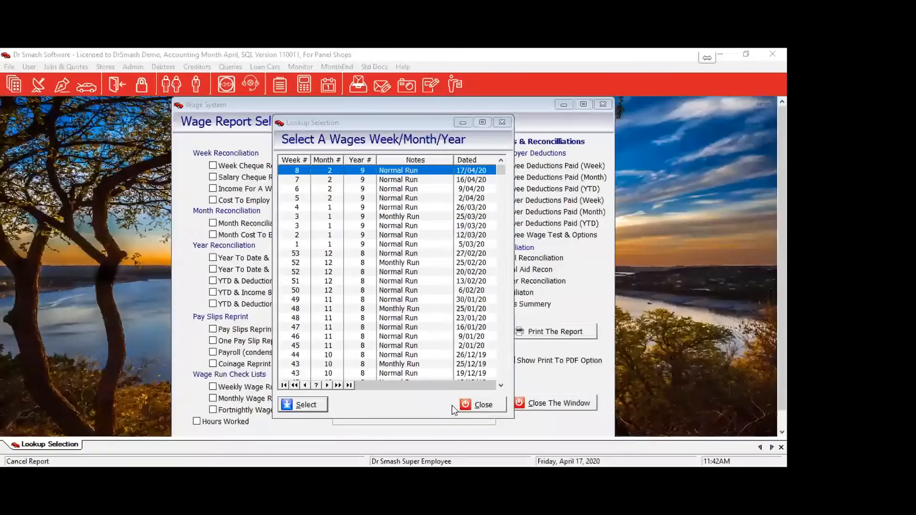
click(461, 405)
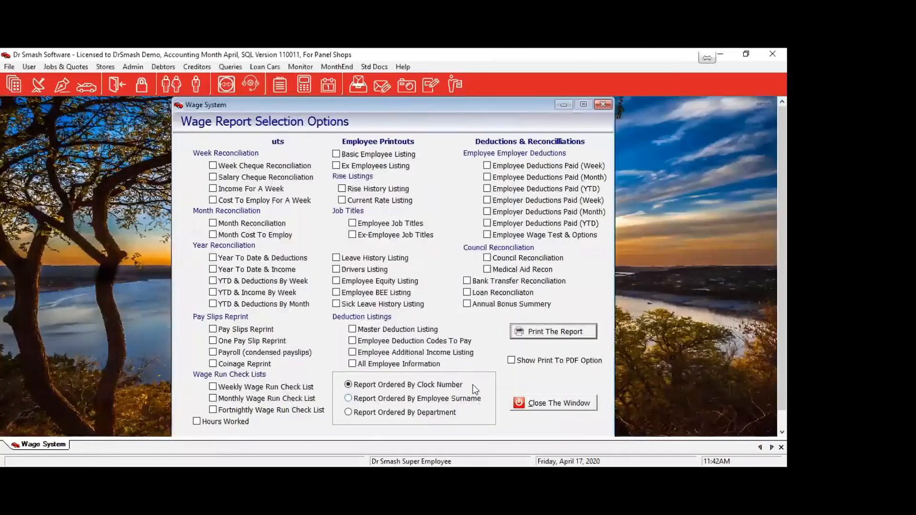
click(545, 405)
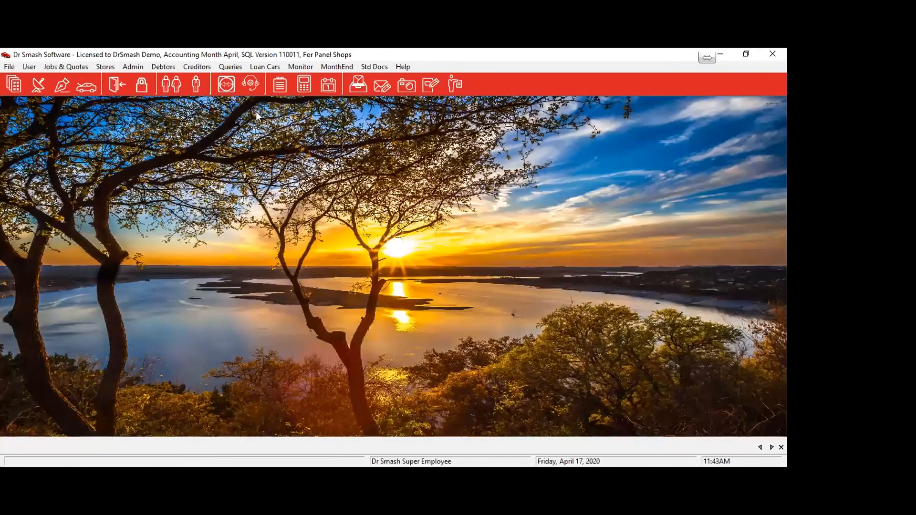
Start an IRP5 Run from Admin > Payroll and Salaries.
click(128, 69)
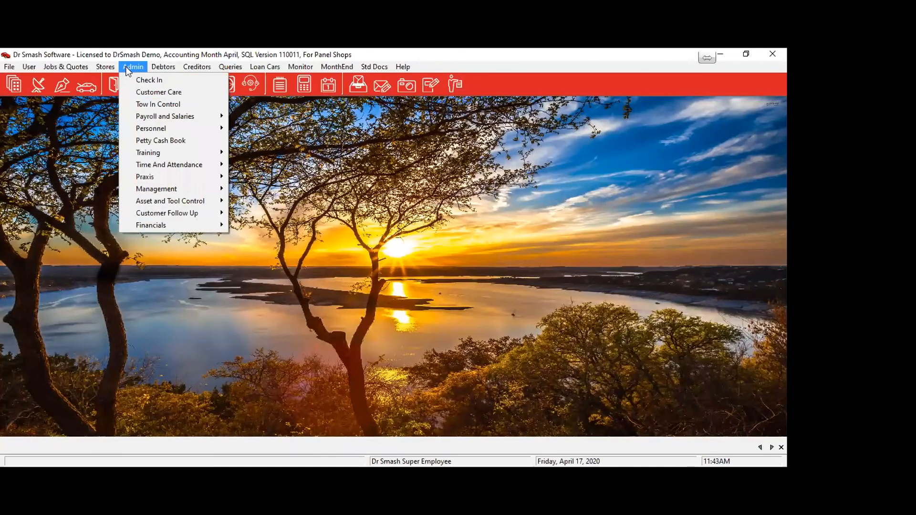
mouse_move(162, 117)
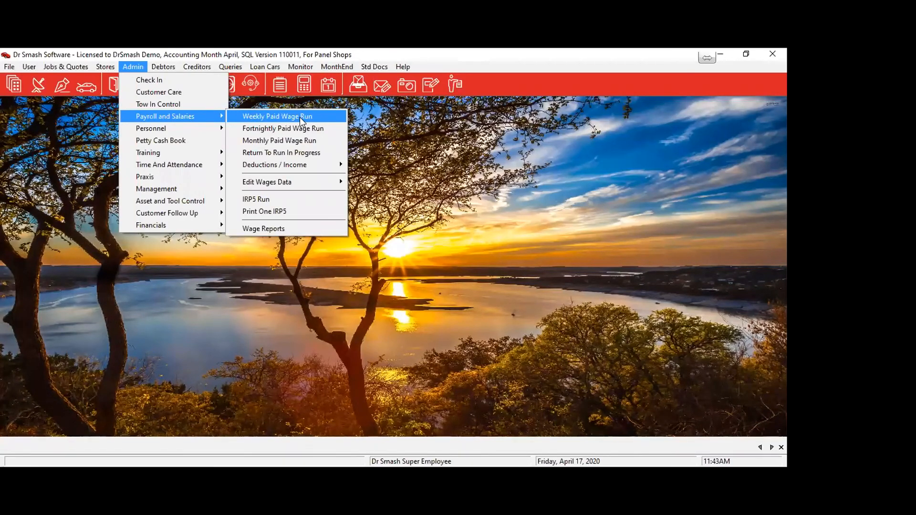
mouse_move(308, 189)
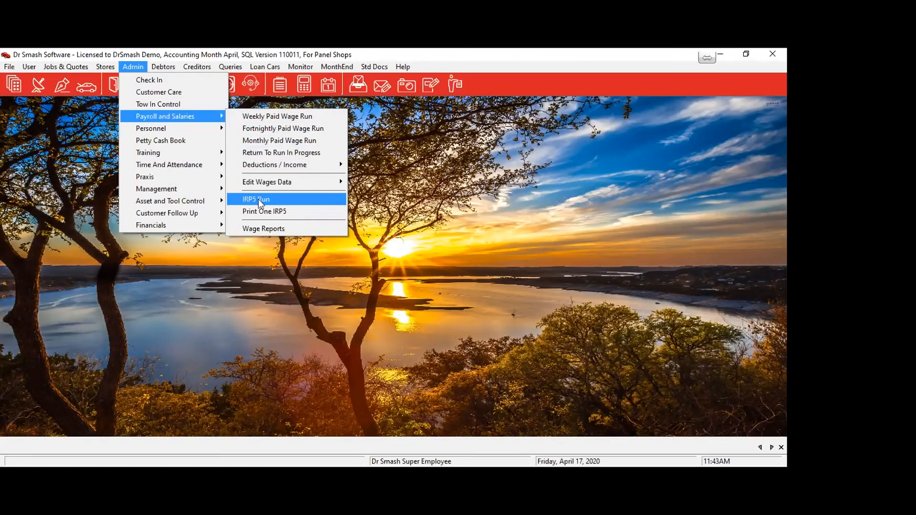
click(284, 201)
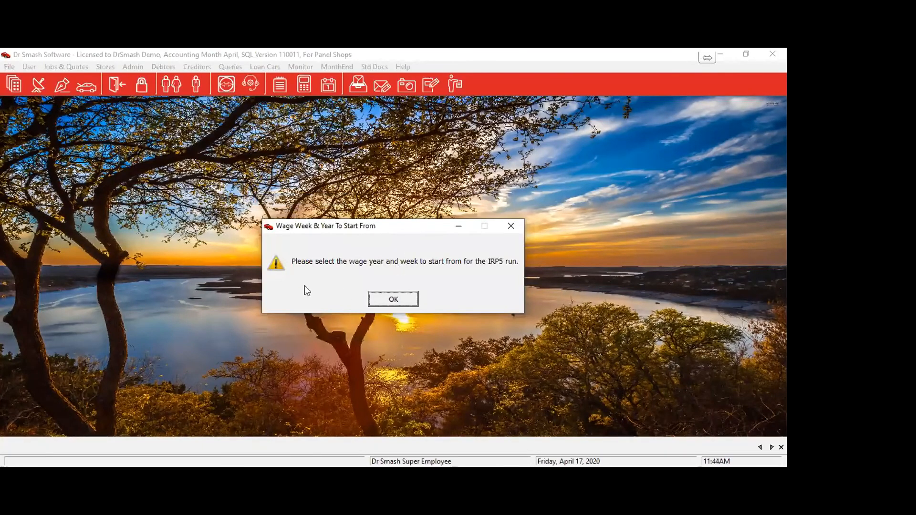
Set the IRP5 run's start to week 1, month 1, year 8 (7/03/19).
click(390, 303)
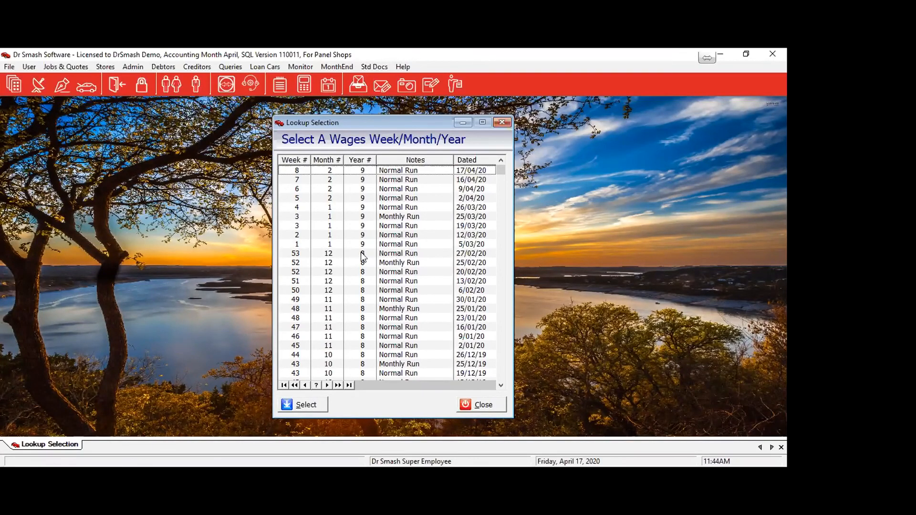
scroll(404, 267, down, 9)
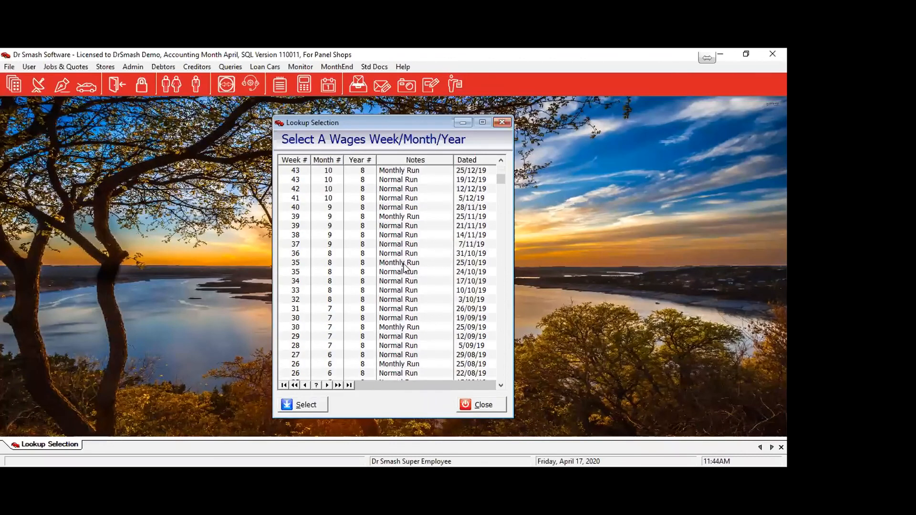
scroll(404, 267, down, 9)
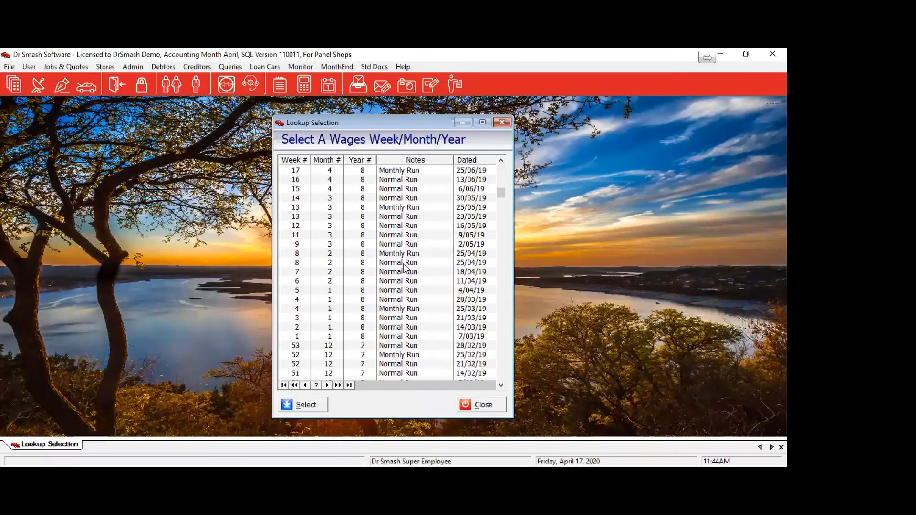
click(359, 336)
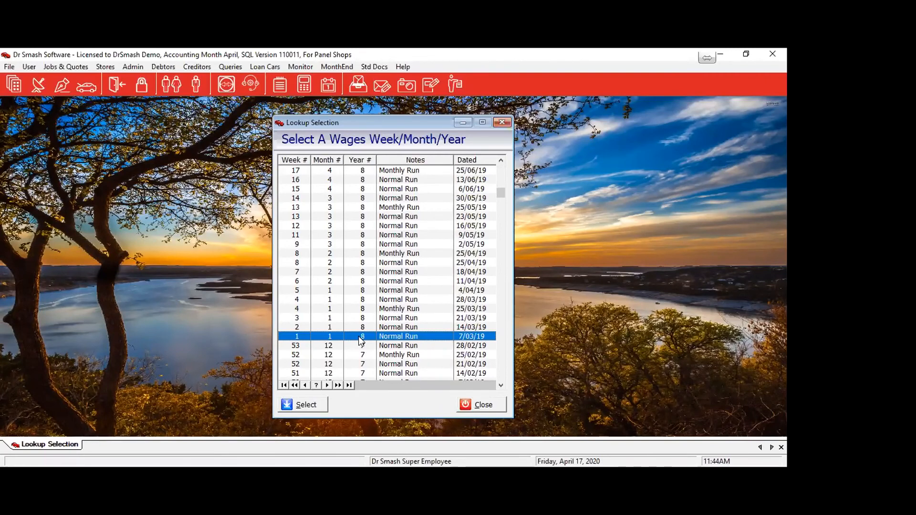
click(314, 406)
click(392, 300)
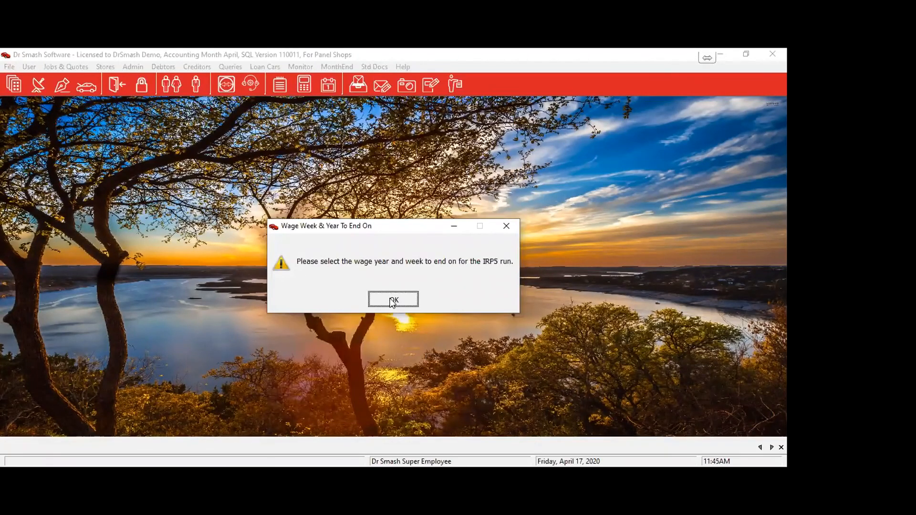
click(392, 301)
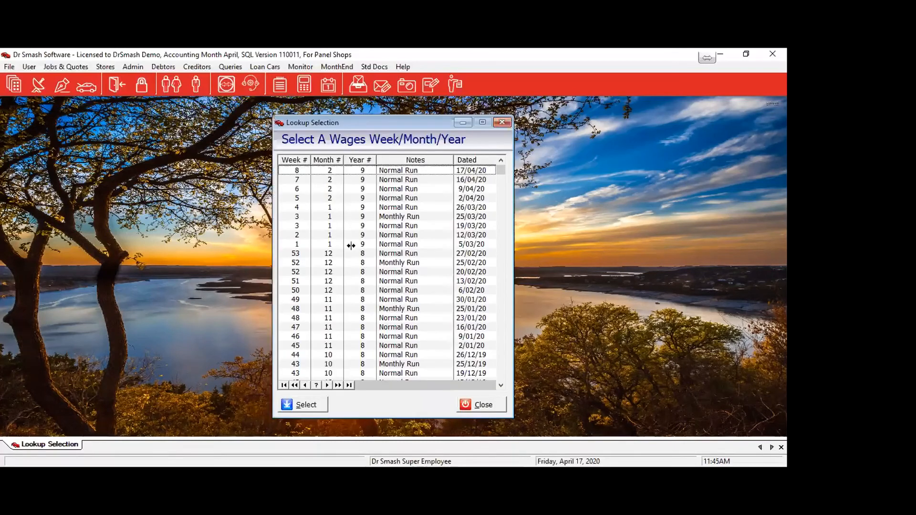
Set week 53 (27/02/20) as the end week and print the 25 employee data faults.
click(388, 256)
click(306, 405)
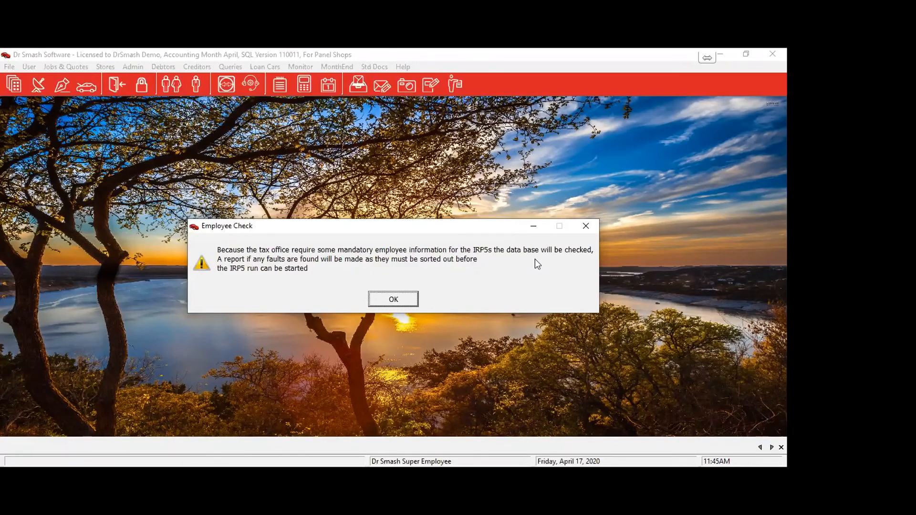
click(406, 301)
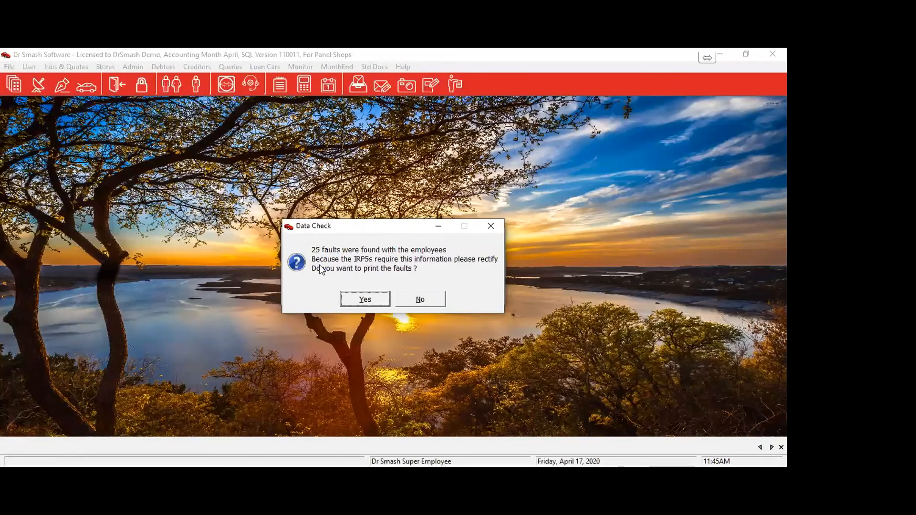
click(365, 299)
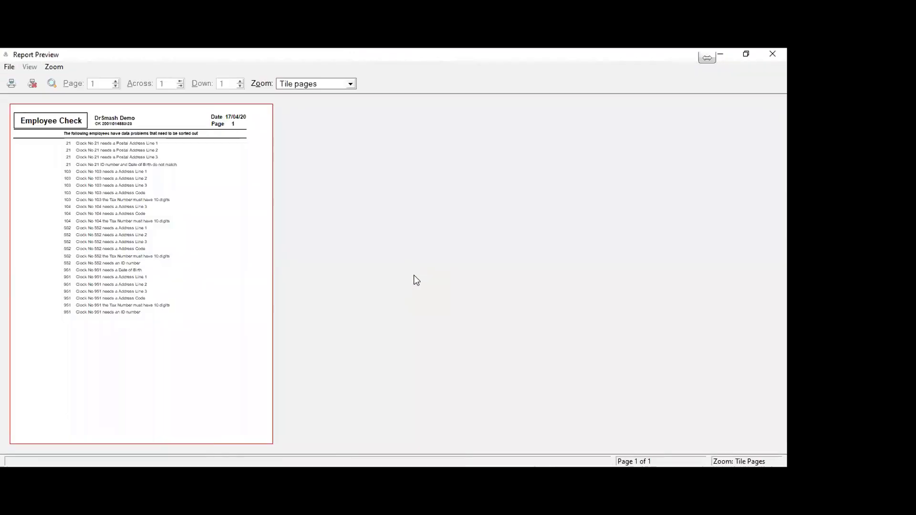
Read through all 25 faults in the Employee Check preview at page width, then close it.
click(183, 182)
scroll(353, 241, up, 5)
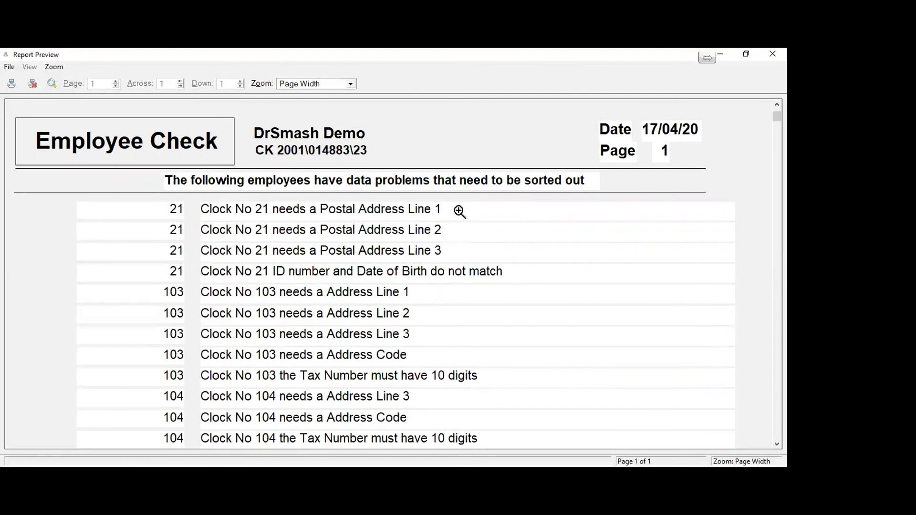
scroll(459, 211, down, 1)
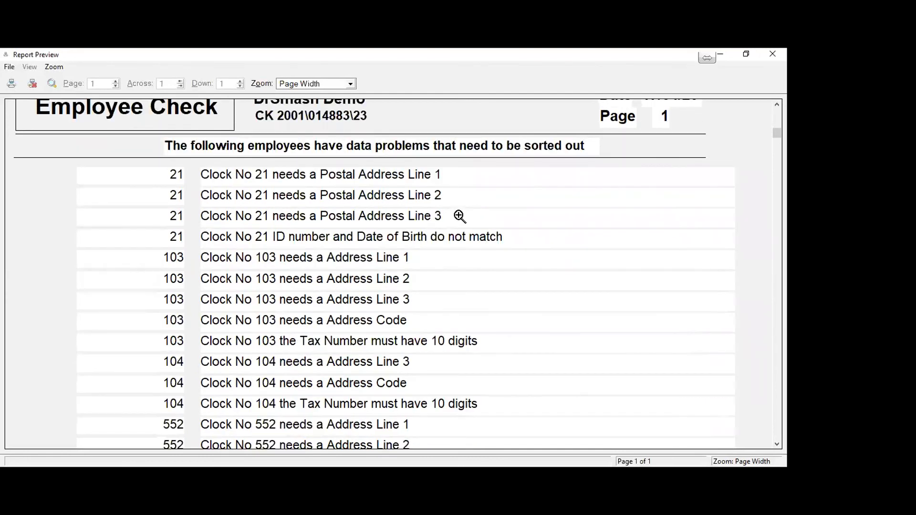
scroll(460, 216, down, 3)
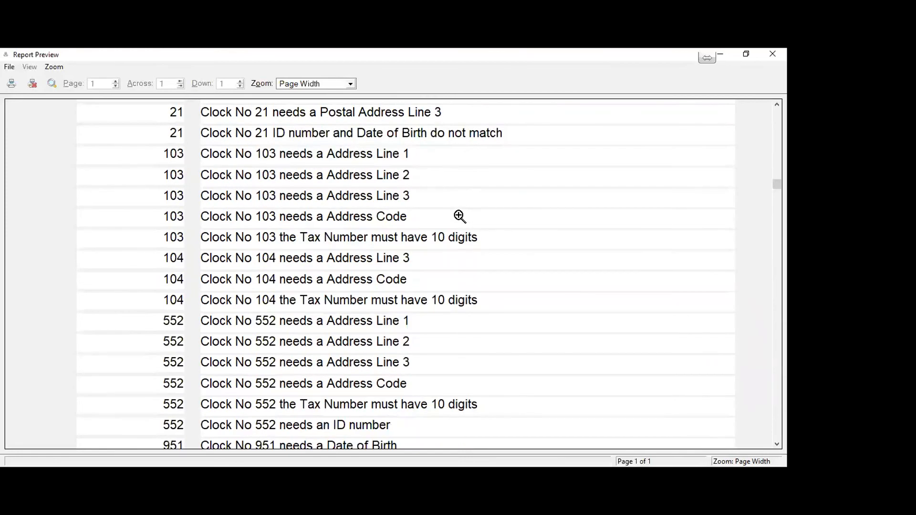
scroll(459, 216, down, 3)
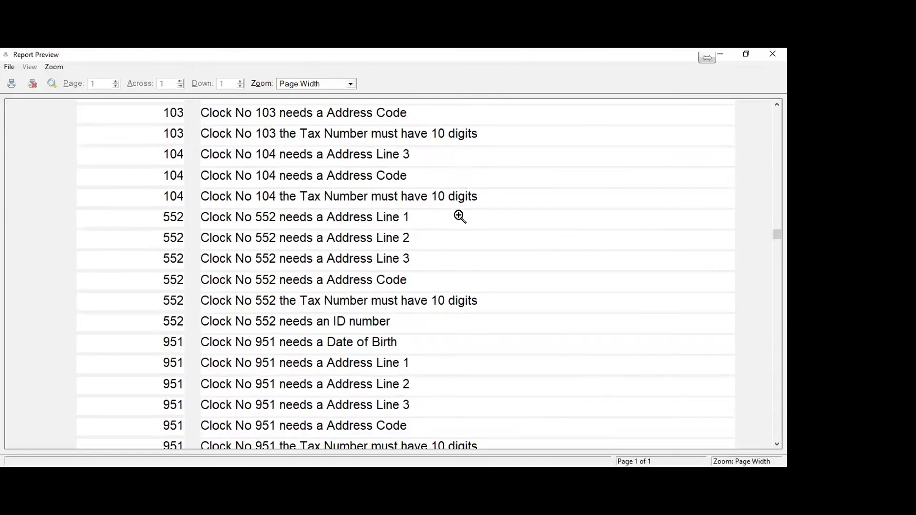
scroll(460, 216, down, 3)
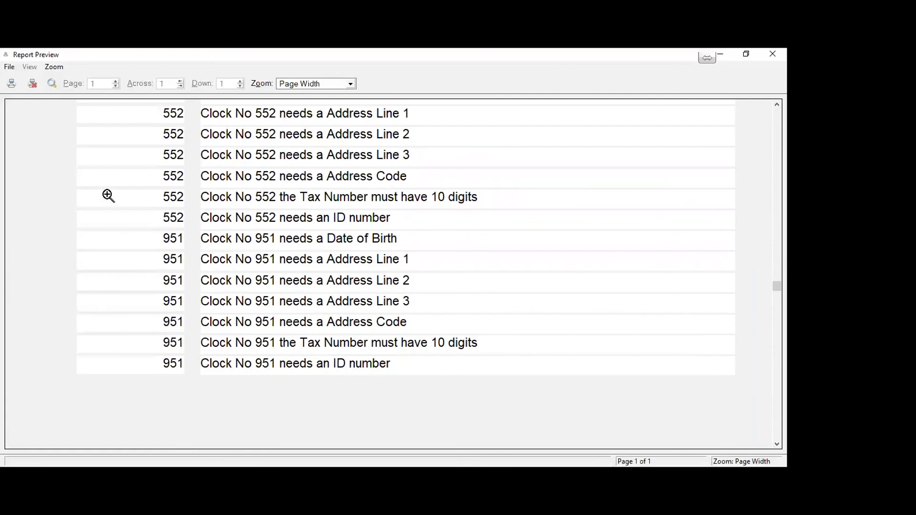
click(33, 84)
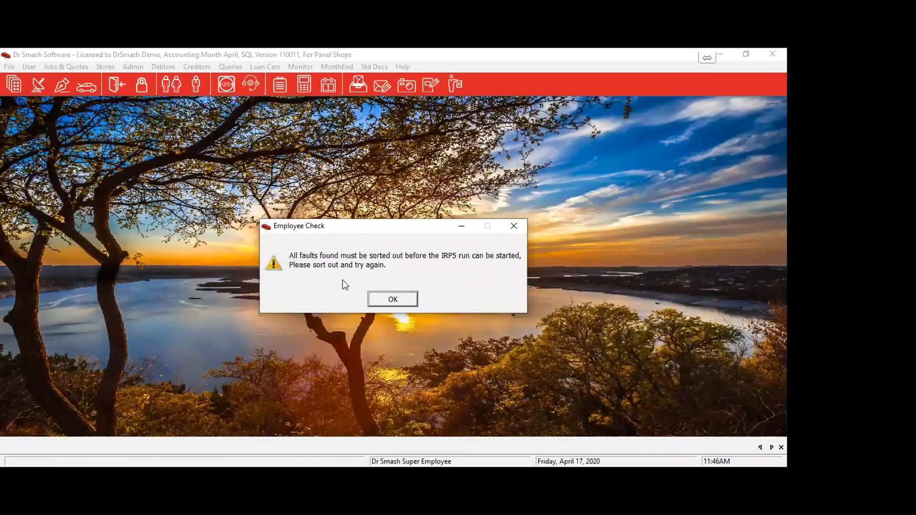
Dismiss the fault warning and open clock number 21's record from the Current Company Personnel List.
click(388, 301)
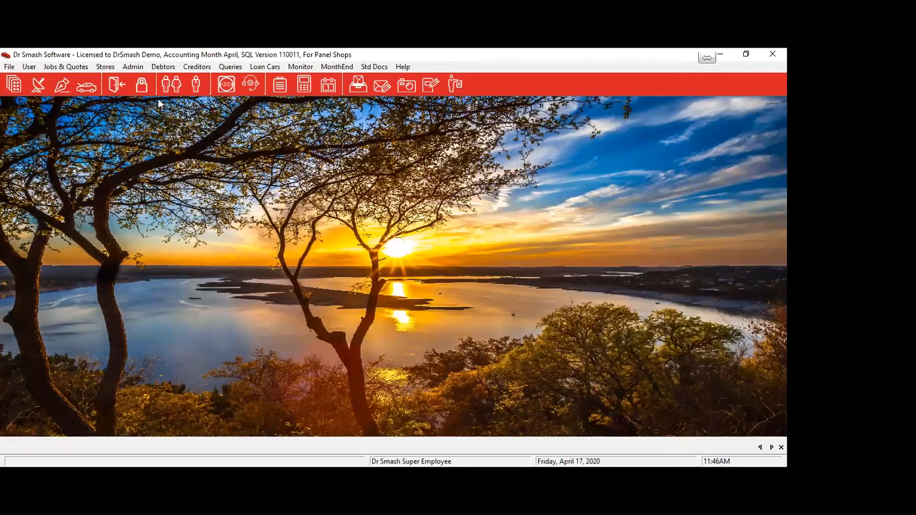
click(132, 66)
mouse_move(153, 128)
click(251, 127)
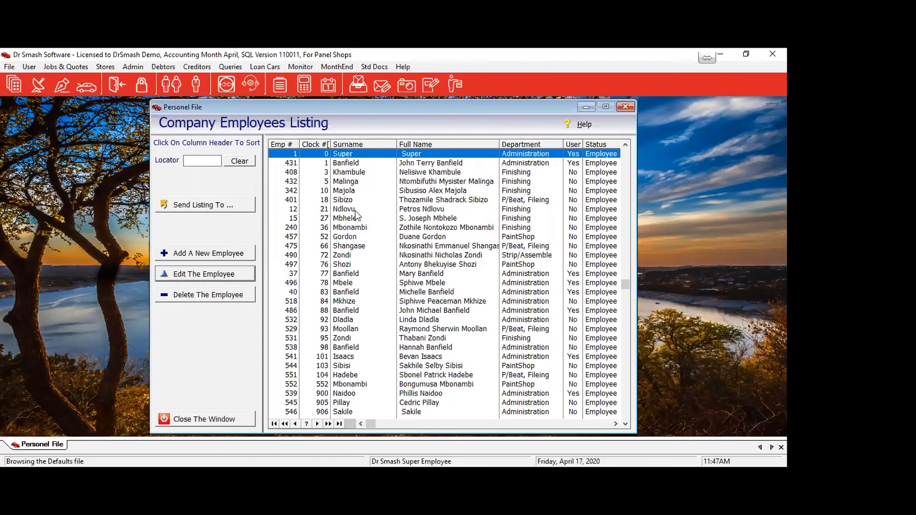
double_click(351, 208)
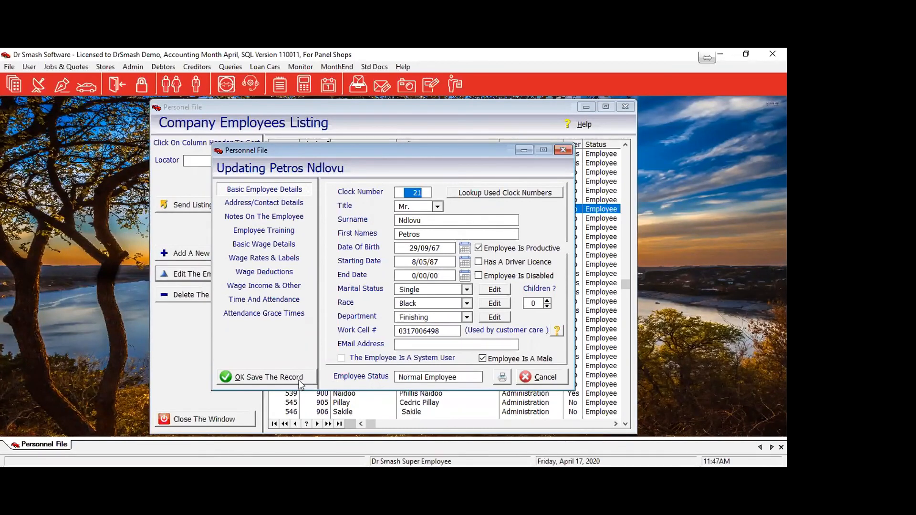
Set employee 21's Postal Address Structure to 'Postal Is Same As Road Address' and save the record.
click(267, 204)
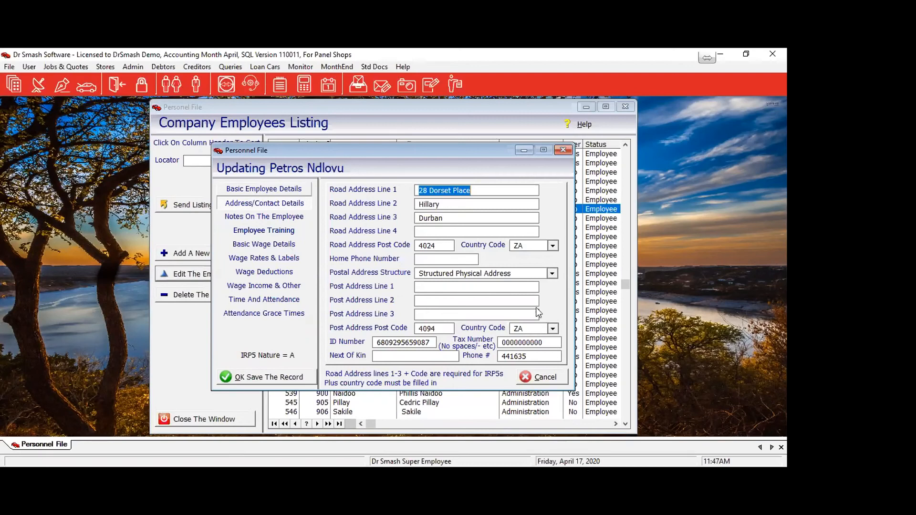
click(552, 274)
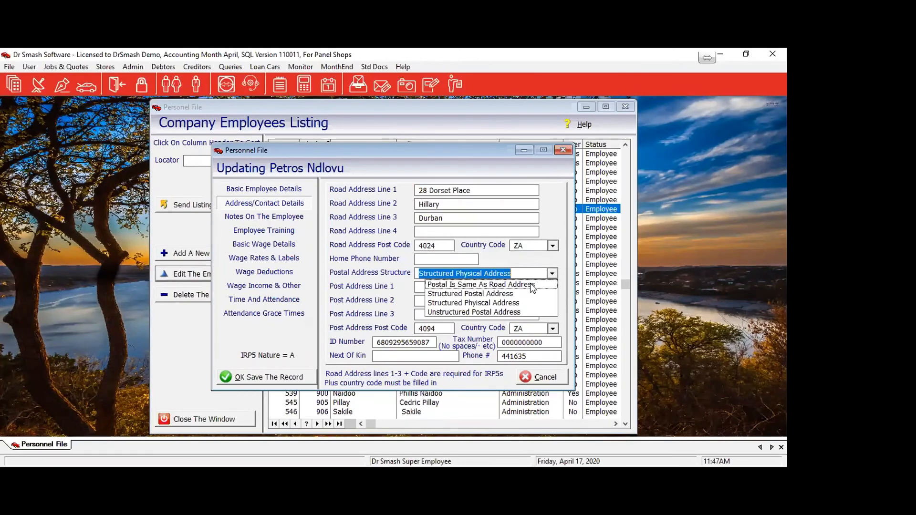
click(532, 284)
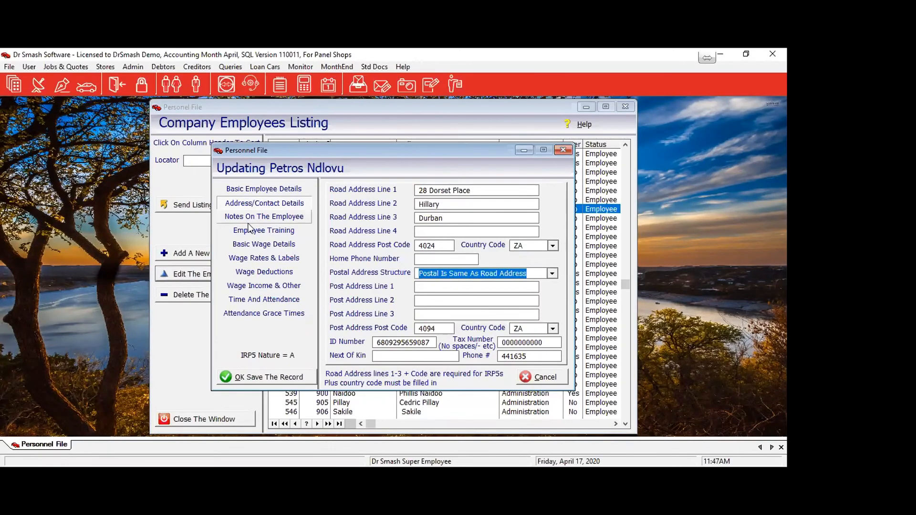
click(256, 191)
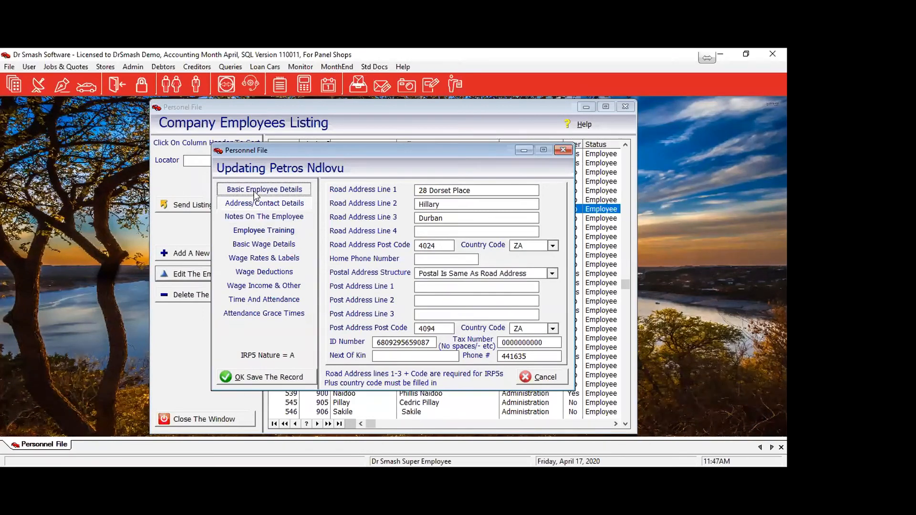
click(255, 190)
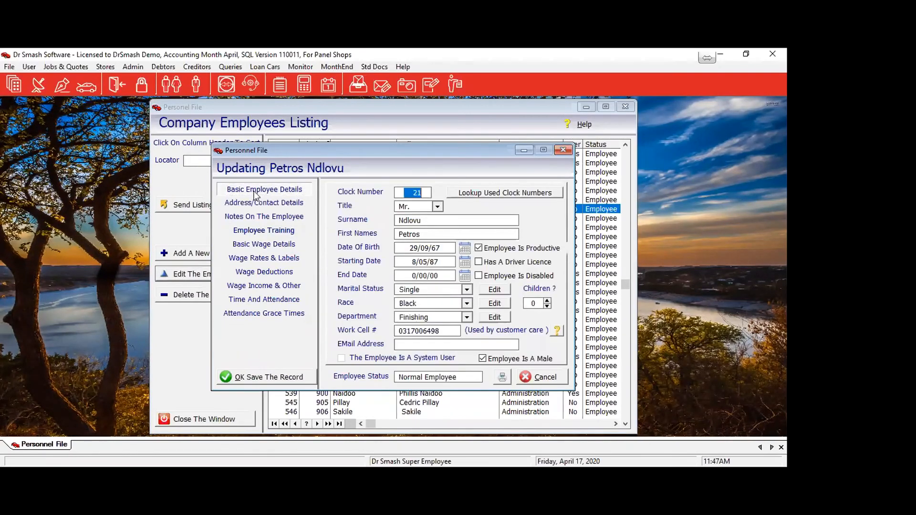
click(271, 384)
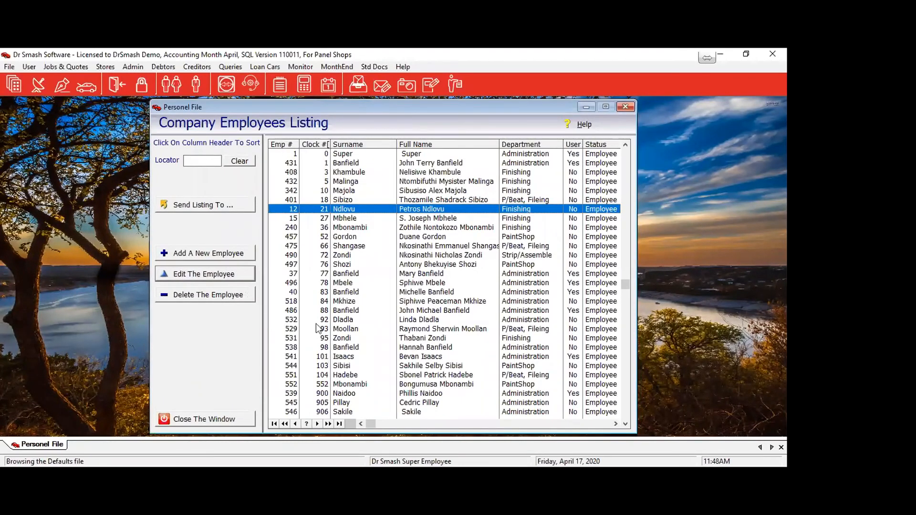
Fill in the PaintShop employee's tax number, first road address line and post code, then save.
double_click(340, 365)
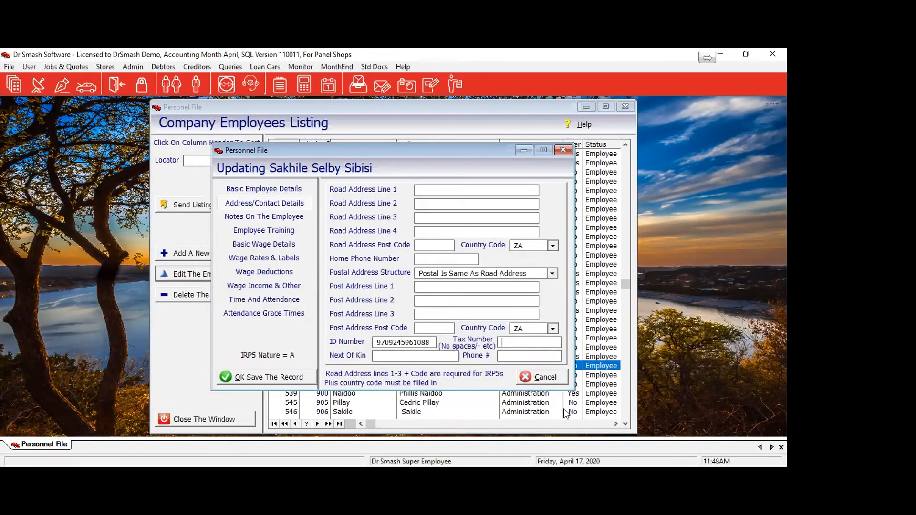
text(0000000000)
drag(543, 342, 490, 351)
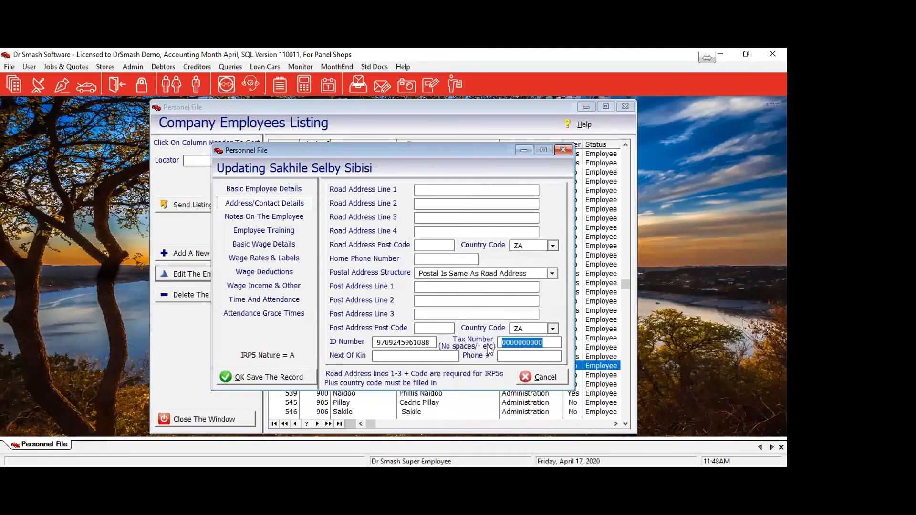
click(441, 189)
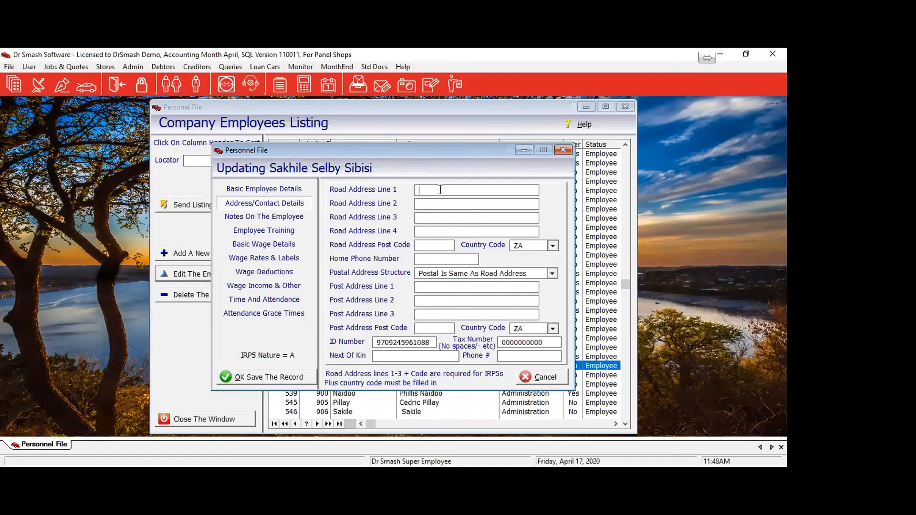
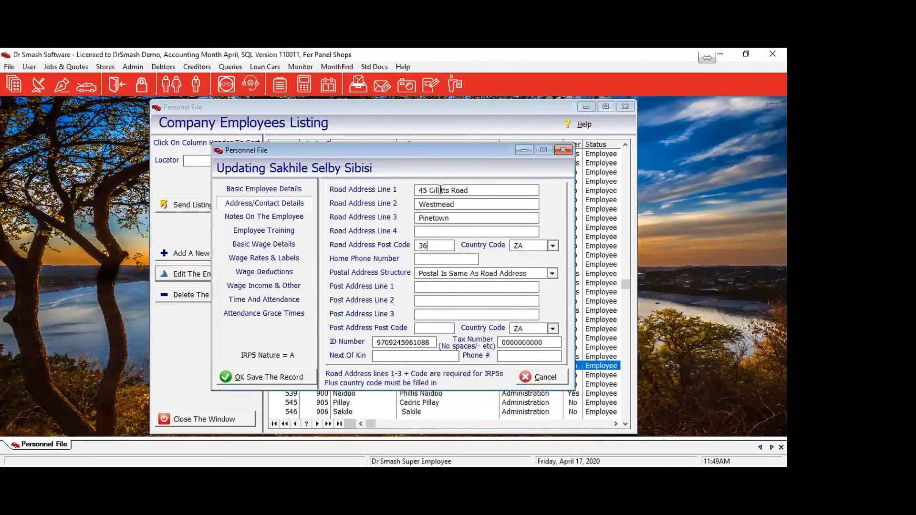
text(00)
click(260, 376)
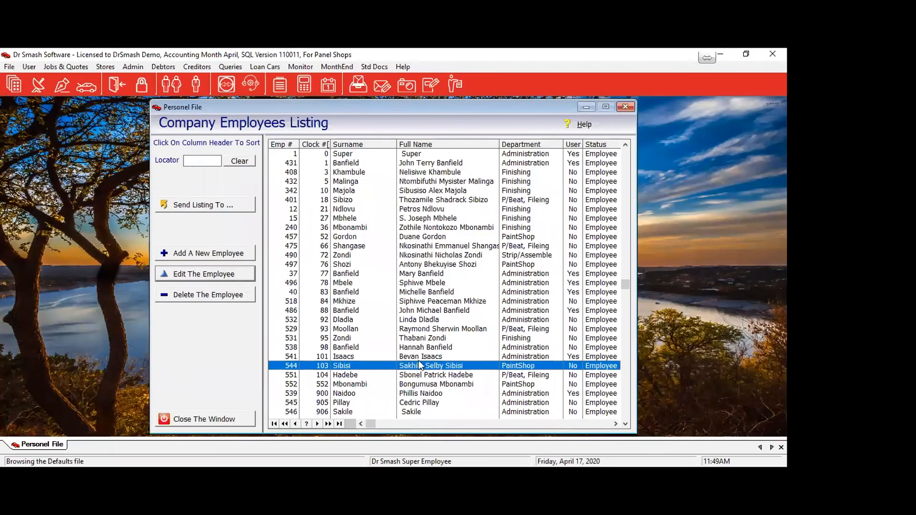
double_click(424, 375)
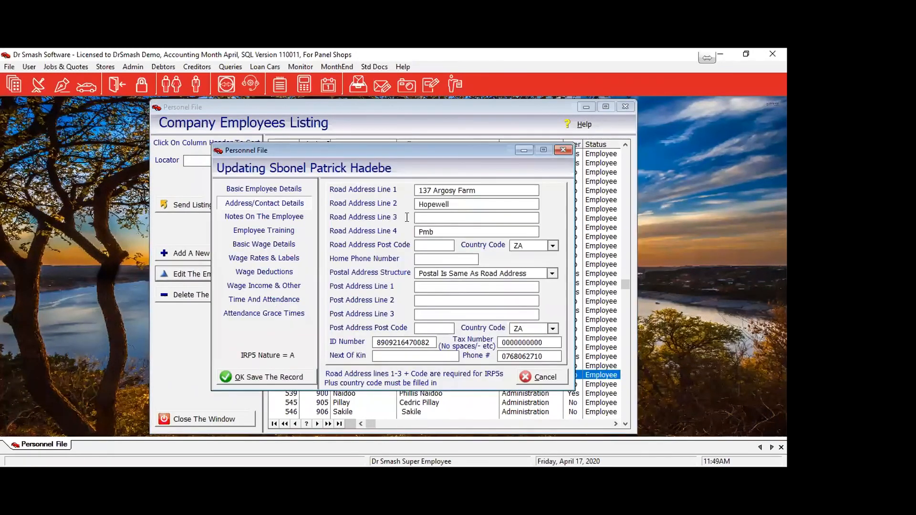
Add the missing town to the current employee's third road address line.
click(445, 221)
key(Tab)
click(445, 221)
text(Pmb)
key(Tab)
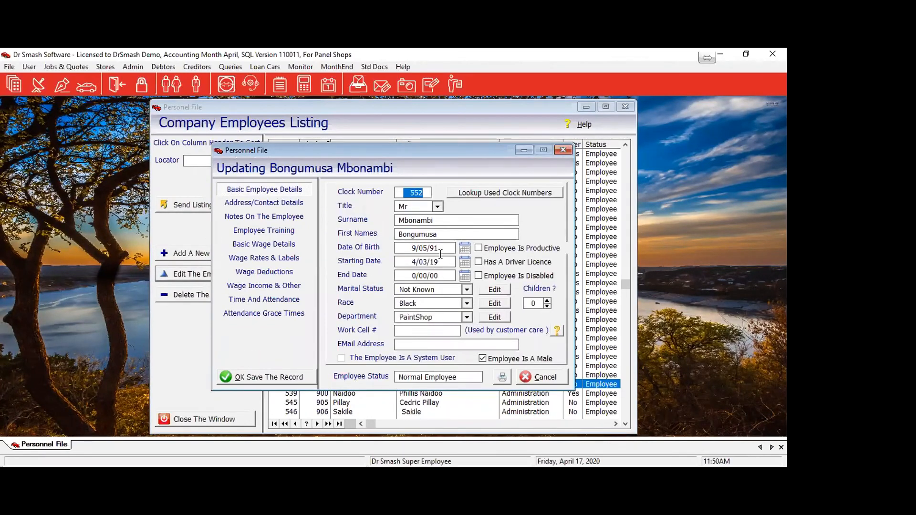
Enter the next employee's ID number and tax number, and begin their first road address line.
click(262, 203)
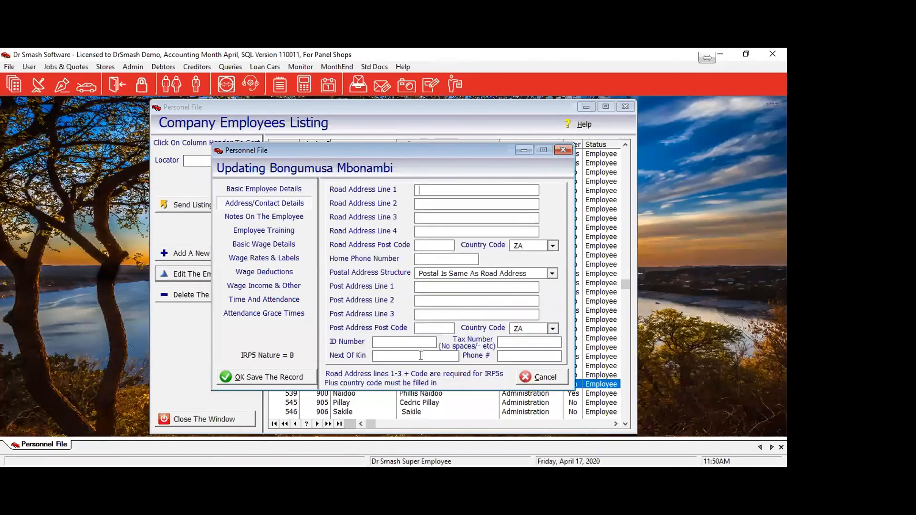
click(395, 344)
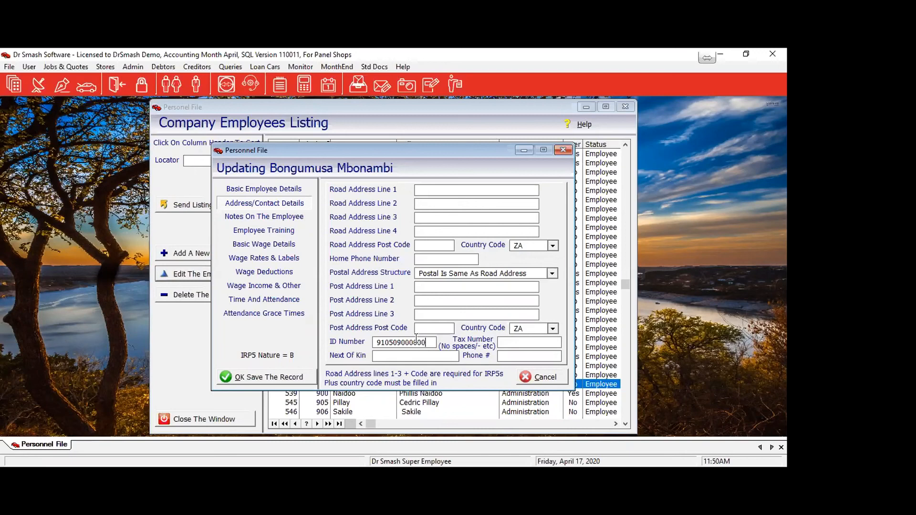
click(515, 340)
text(0000000000)
click(456, 192)
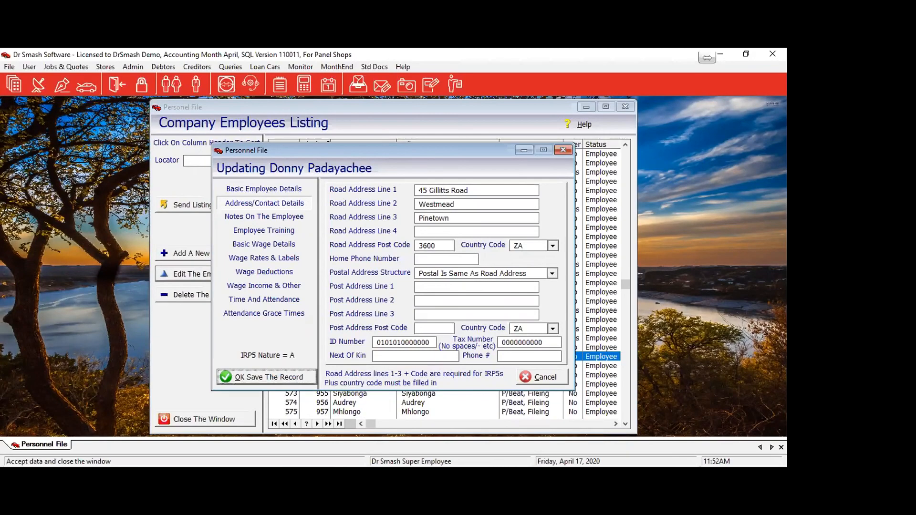
Save the employee's record and close the Company Employees Listing.
click(278, 377)
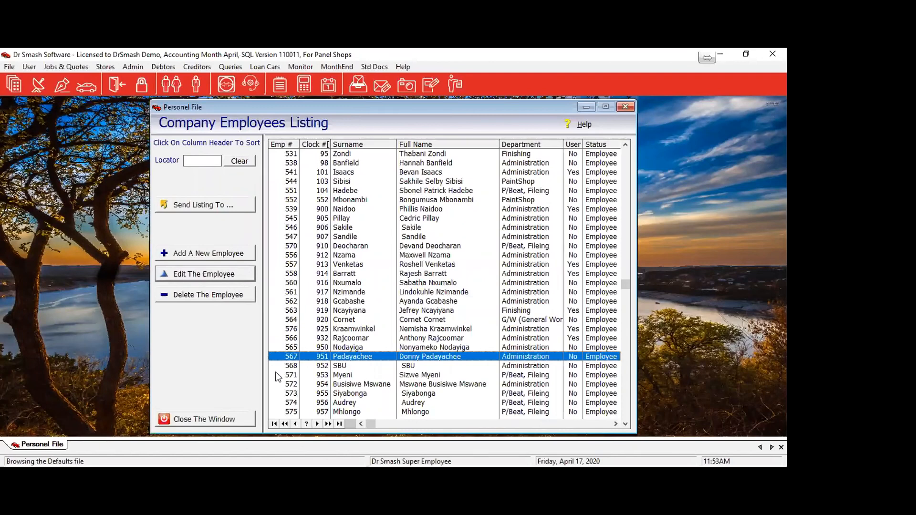
click(213, 423)
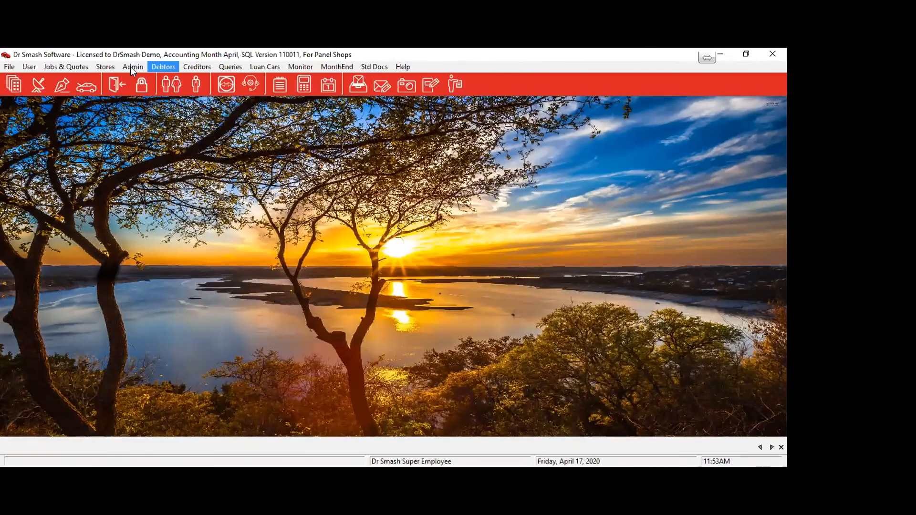
Start an IRP5 run from wage week 7/03/19 to week 53 of month 12, accepting the employee check.
click(132, 67)
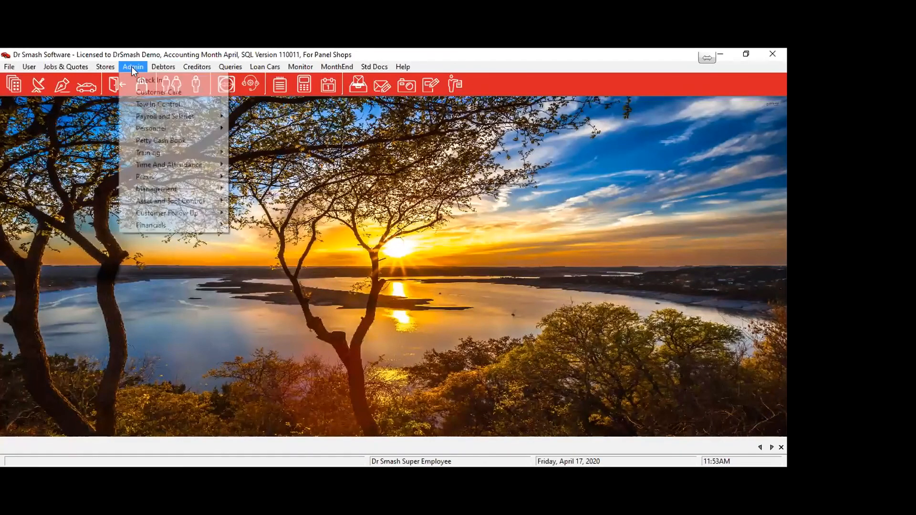
mouse_move(151, 118)
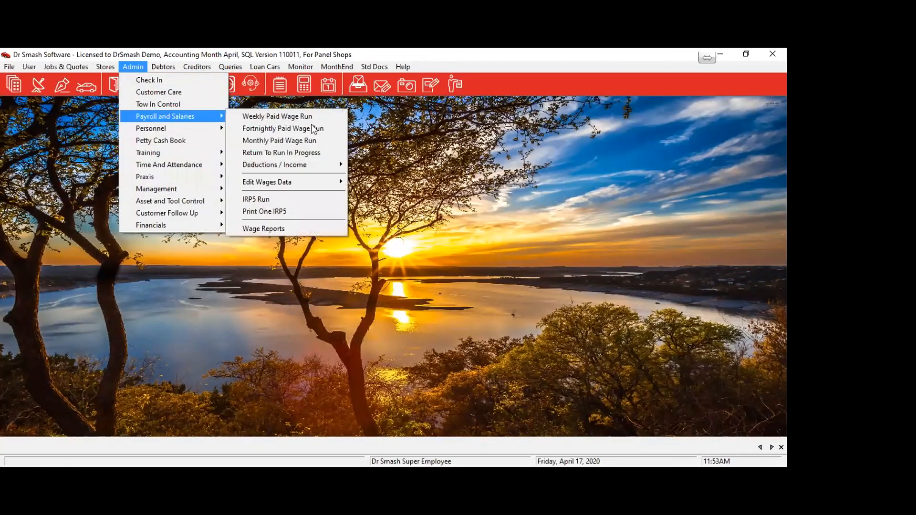
click(277, 198)
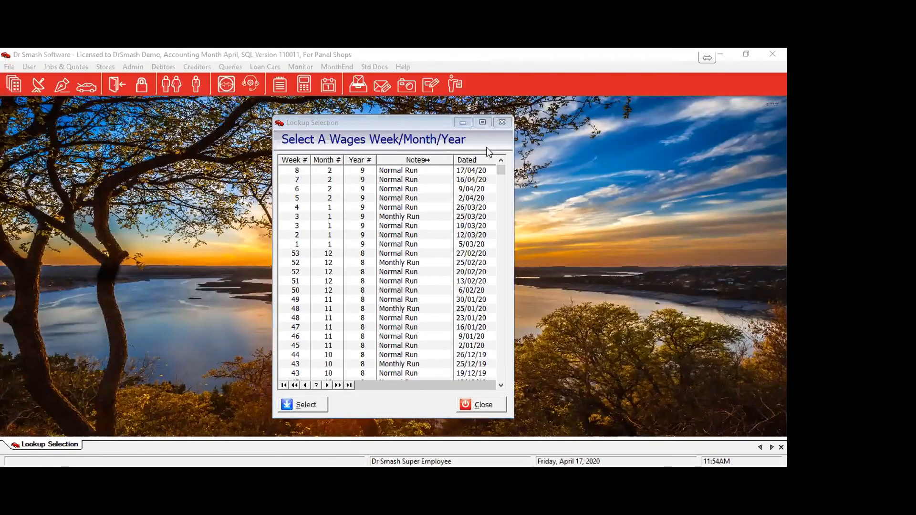
scroll(447, 347, down, 12)
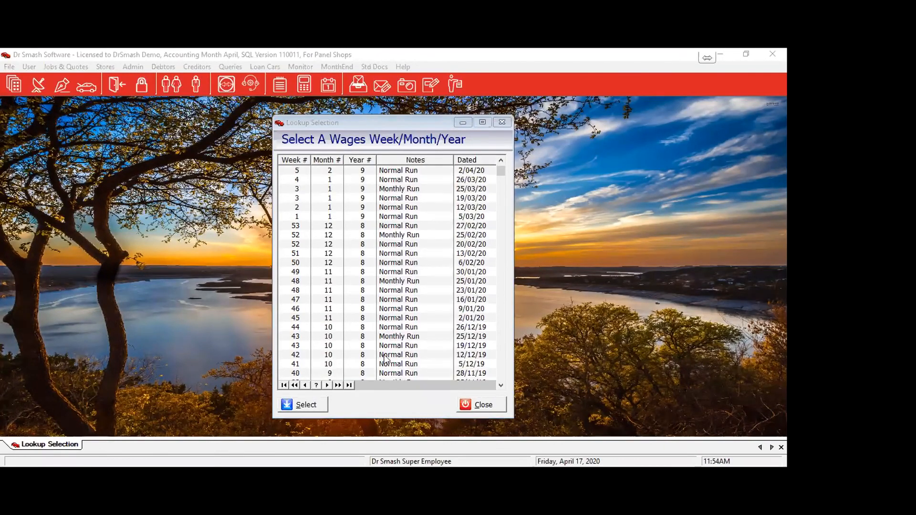
scroll(387, 364, down, 5)
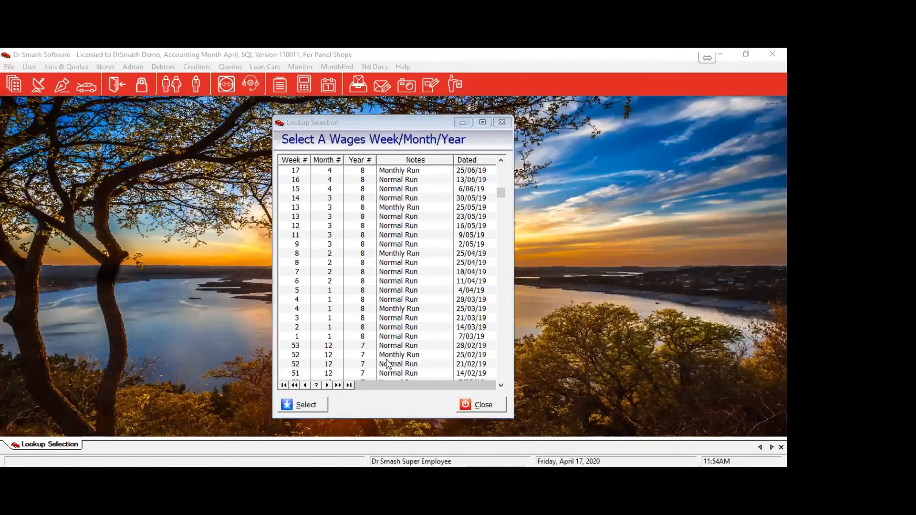
click(360, 337)
click(325, 406)
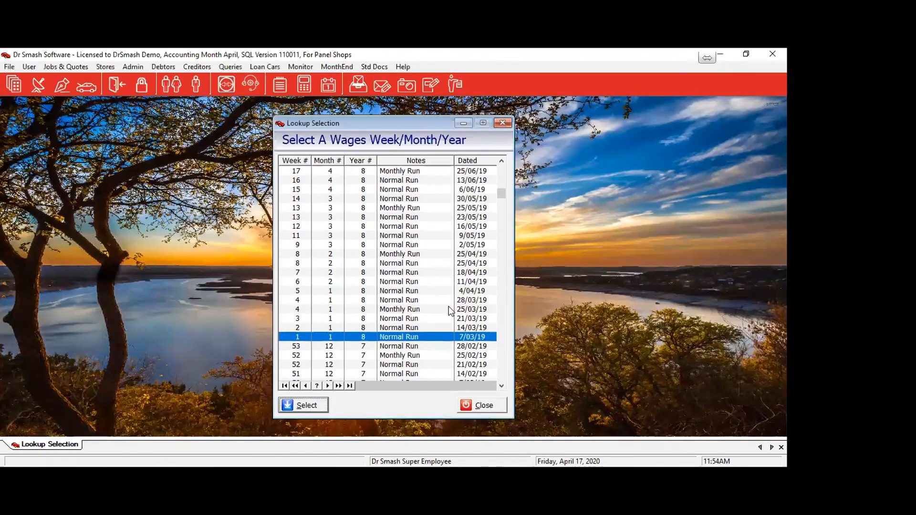
click(399, 299)
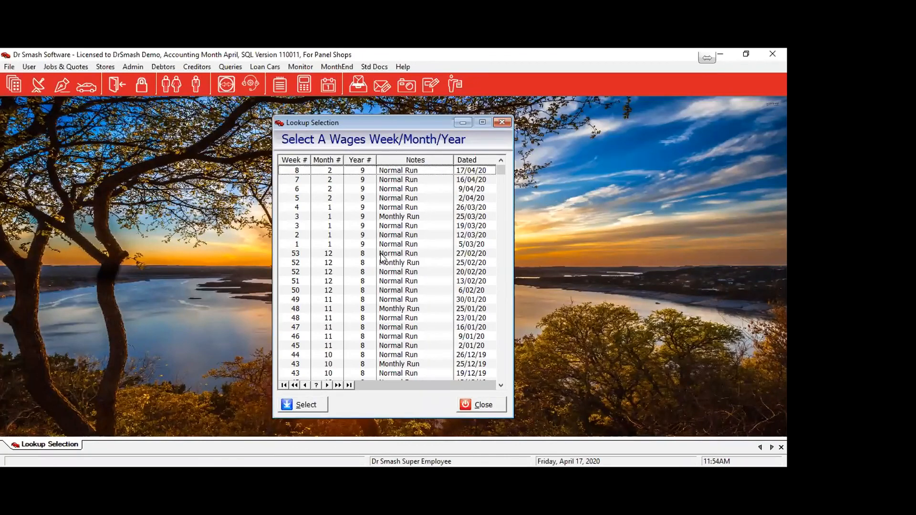
click(314, 406)
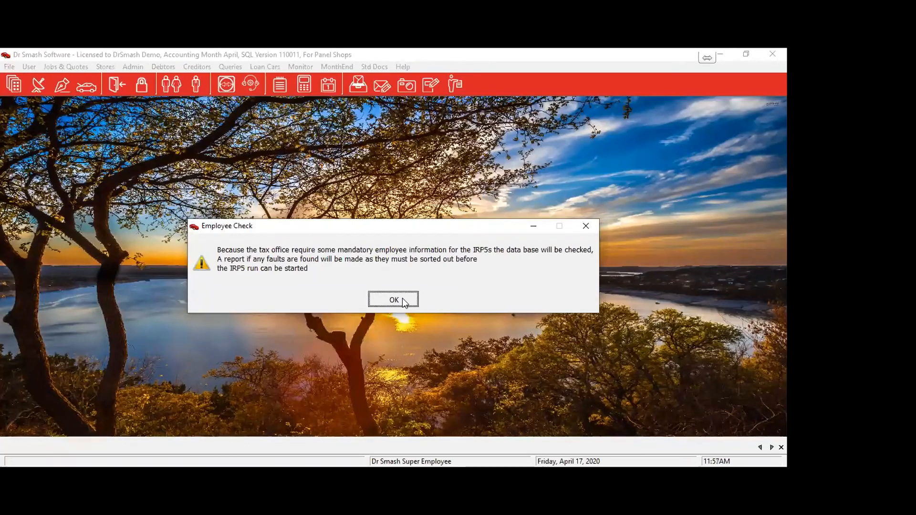
click(403, 298)
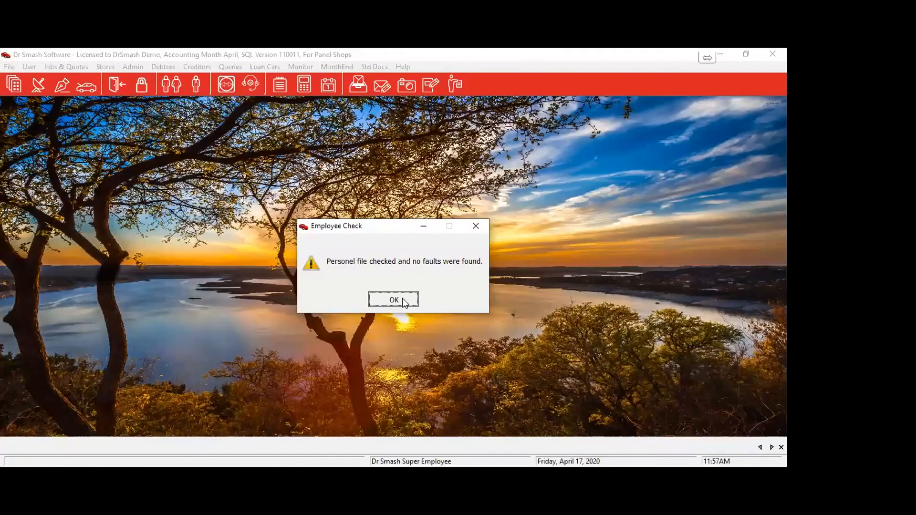
Continue past the fault-free check and create the IRP5202002 run folder using period 02.
click(402, 299)
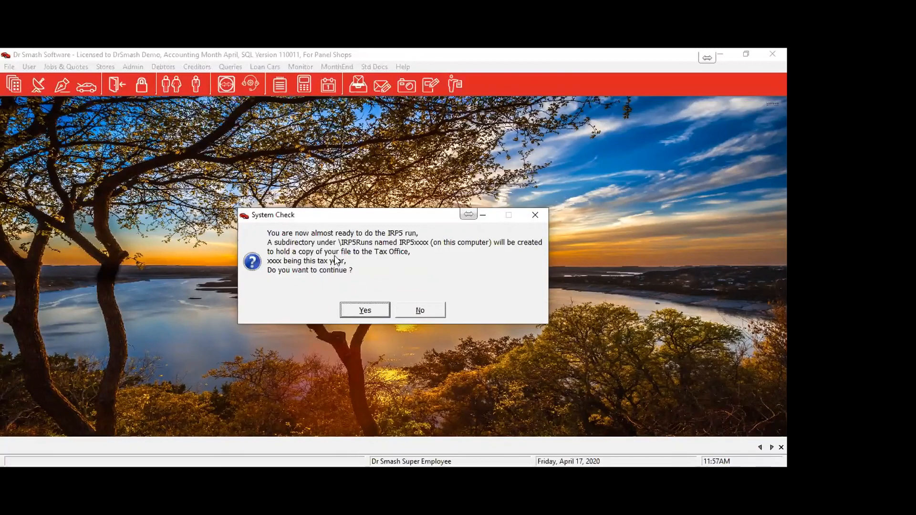
click(371, 311)
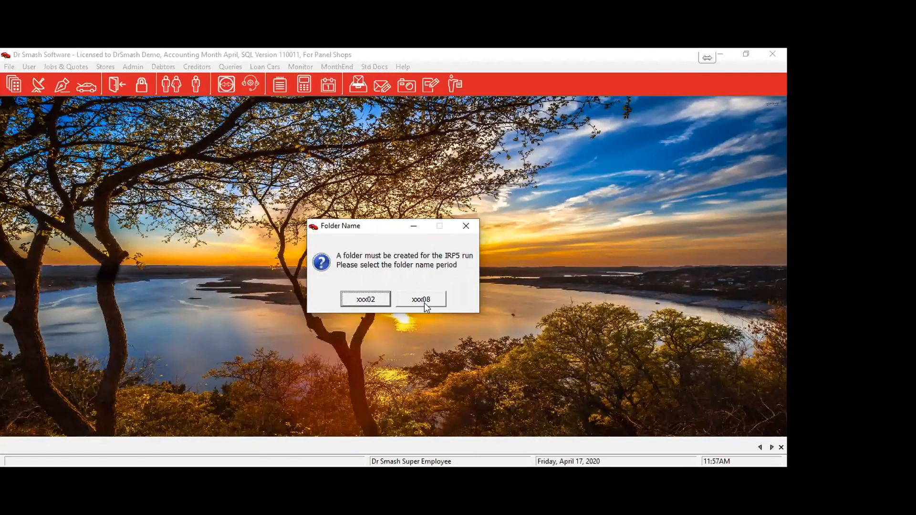
click(368, 299)
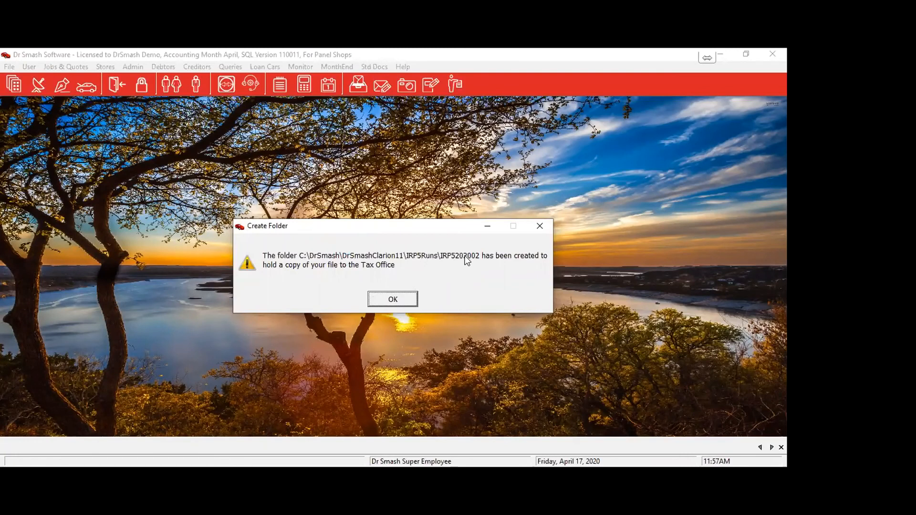
click(394, 299)
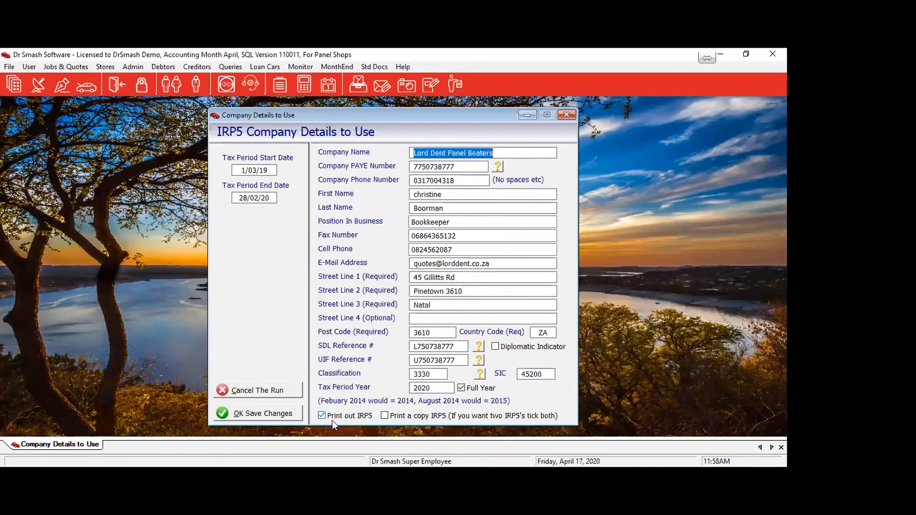
Accept the IRP5 company details for tax year 2020 (1/03/19 to 28/02/20).
click(249, 413)
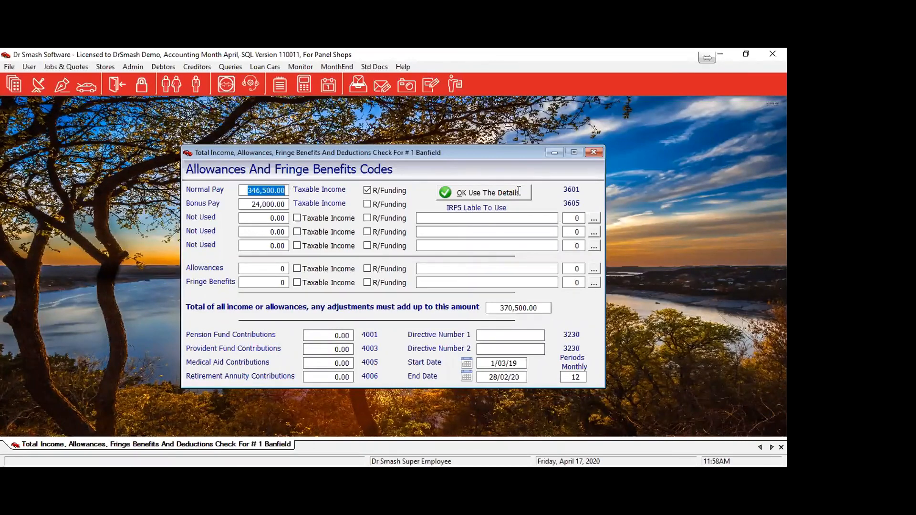
Accept employee #1's IRP5 details, then mark employee #3 as Income Less Than Tax Threshold.
click(502, 193)
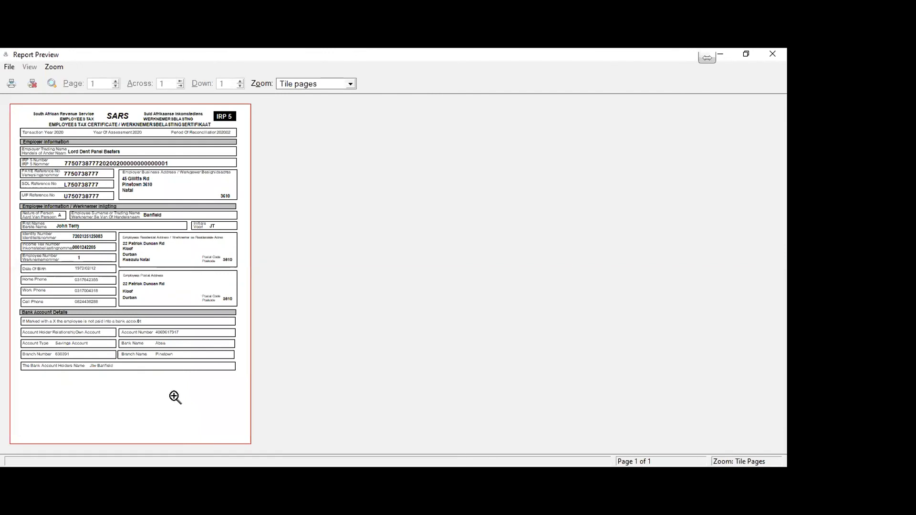
click(35, 85)
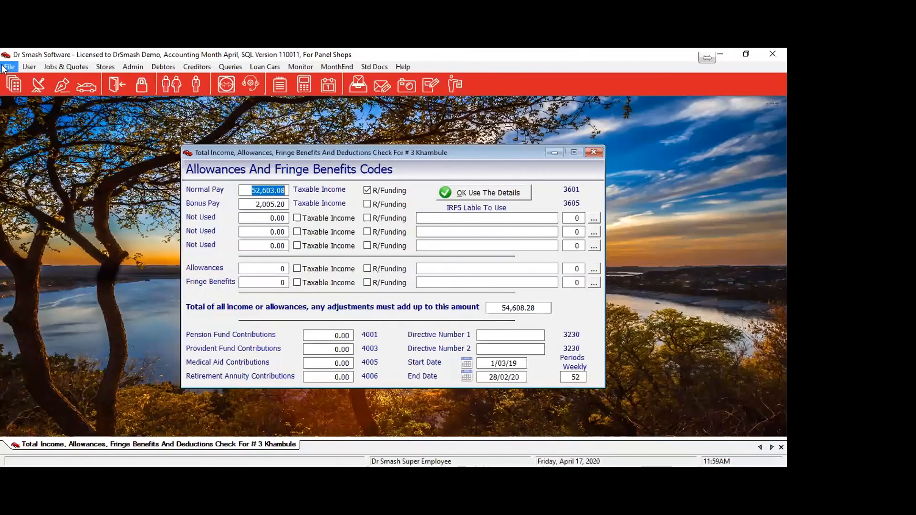
click(452, 194)
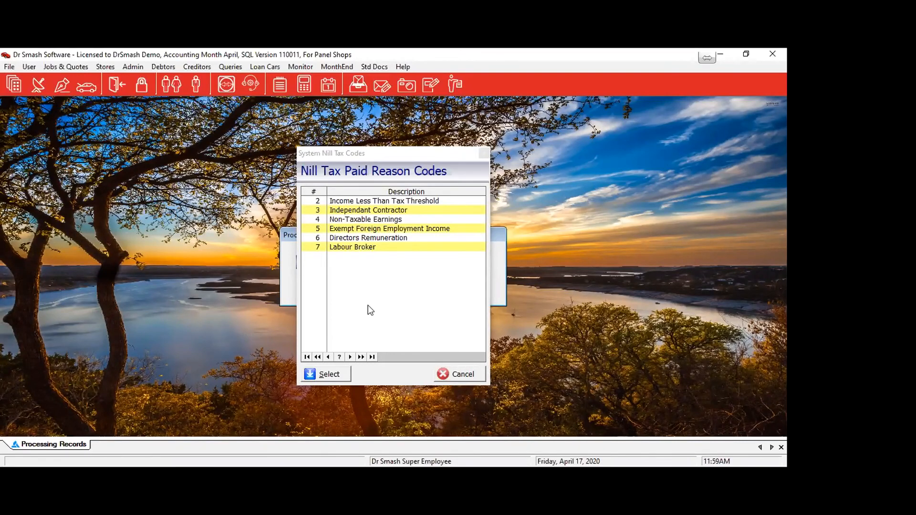
click(353, 201)
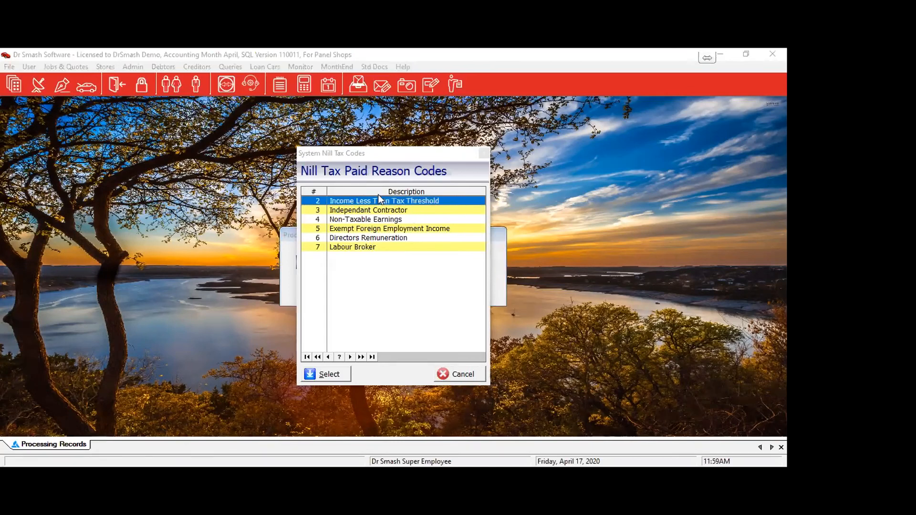
click(327, 379)
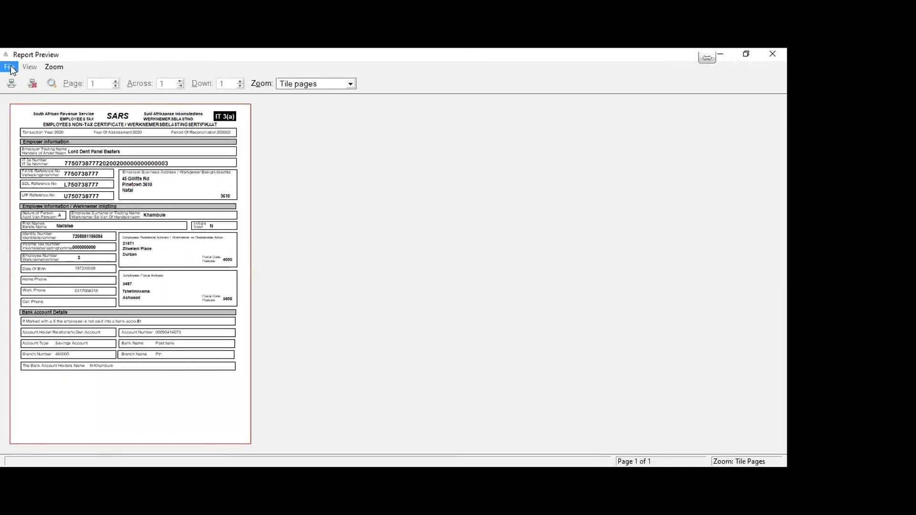
click(10, 69)
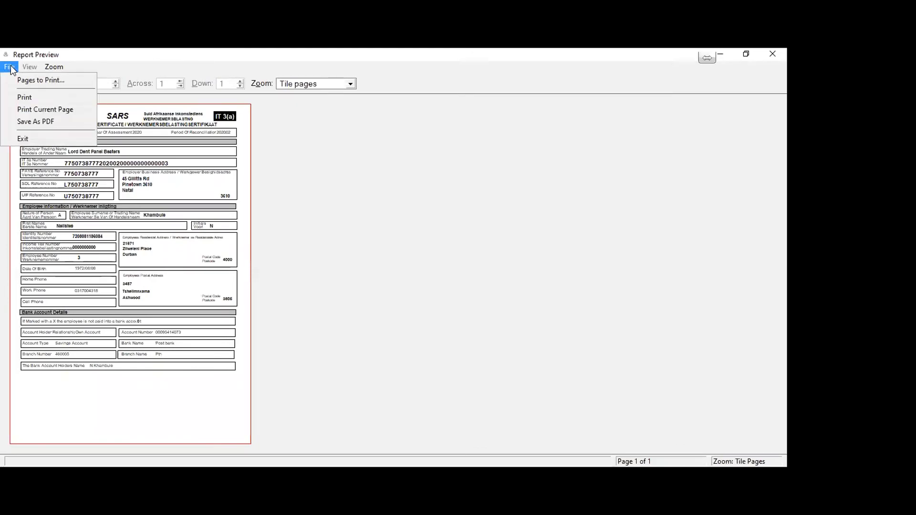
Save the IT3(a) as PDF 'rshusdhfjild' in IRP5Runs\IRP5202002, creating a Printouts folder there.
click(19, 122)
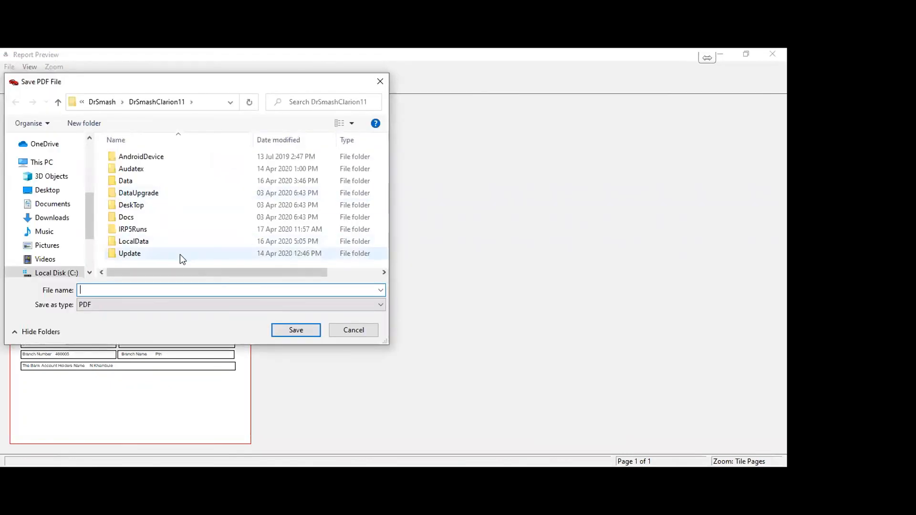
double_click(144, 231)
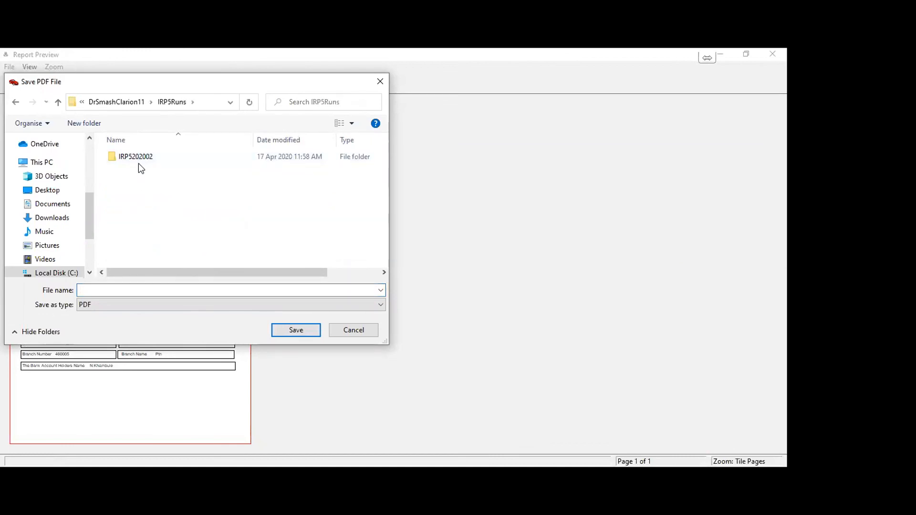
click(161, 157)
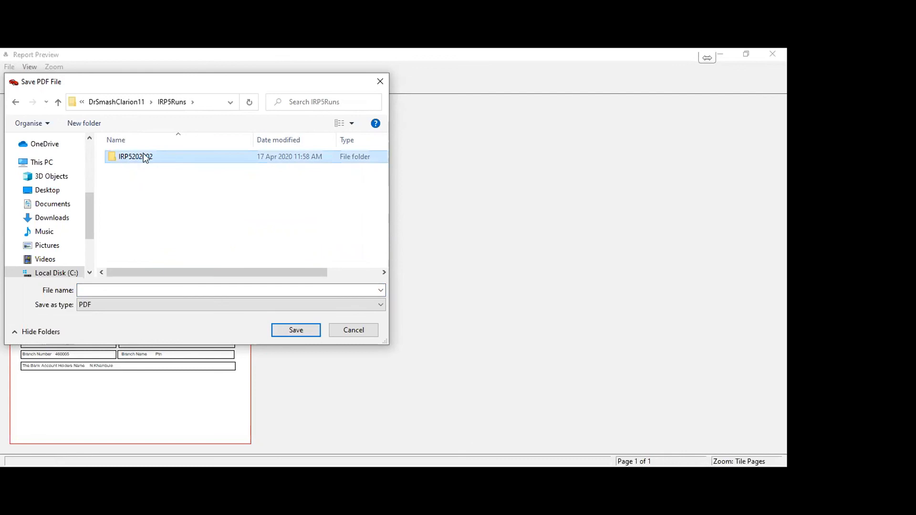
double_click(146, 157)
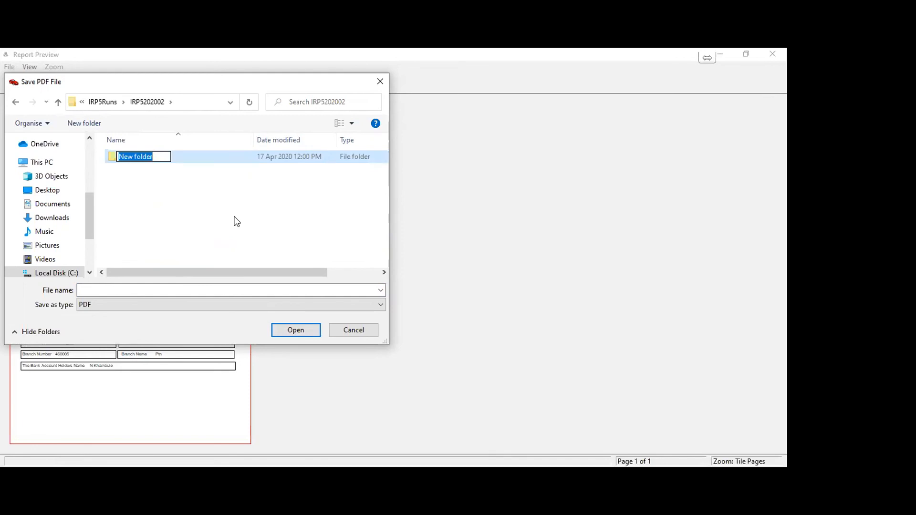
text(Printouts)
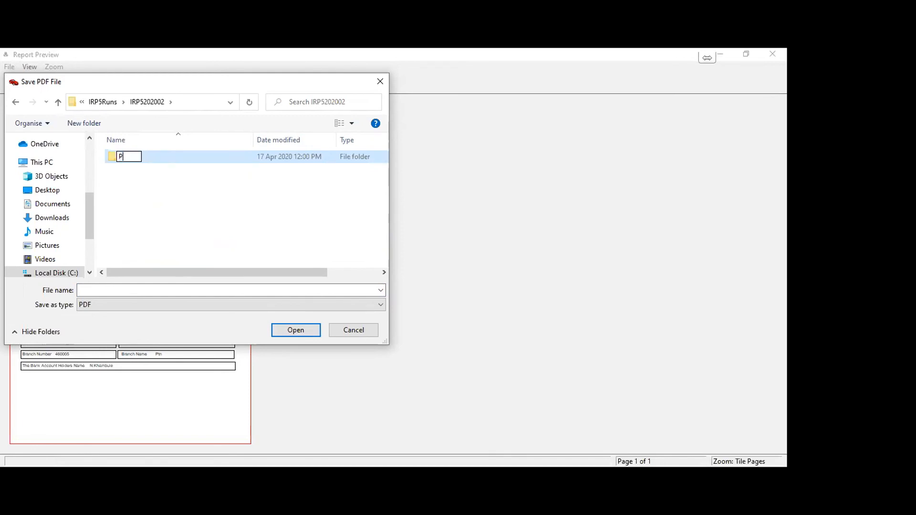
click(99, 293)
text(rshusdhfjild)
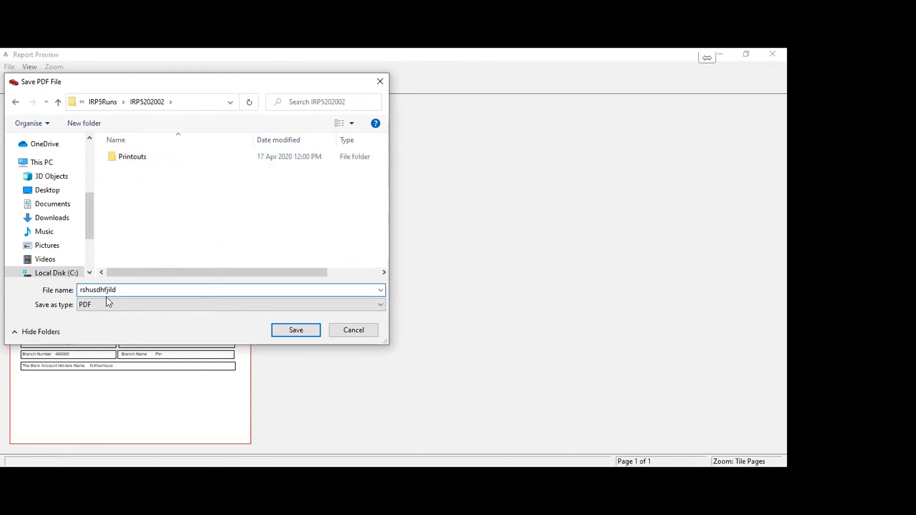
click(305, 332)
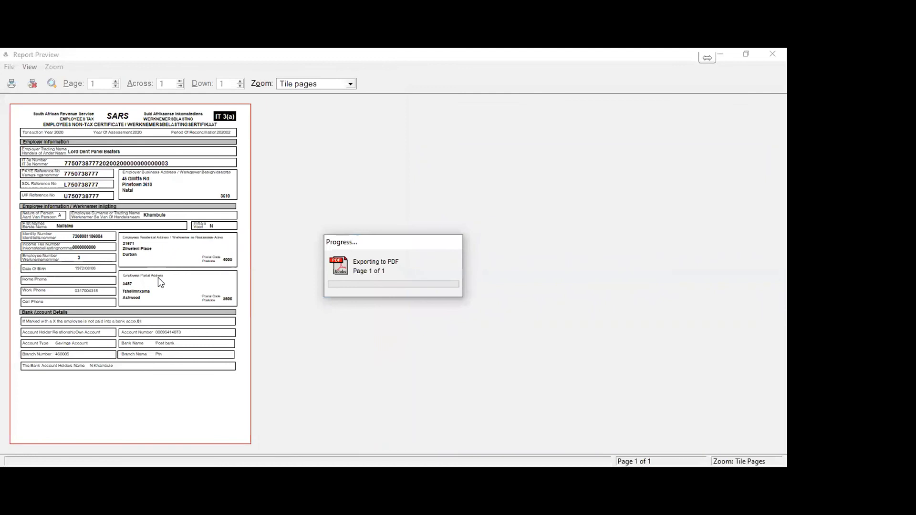
click(33, 80)
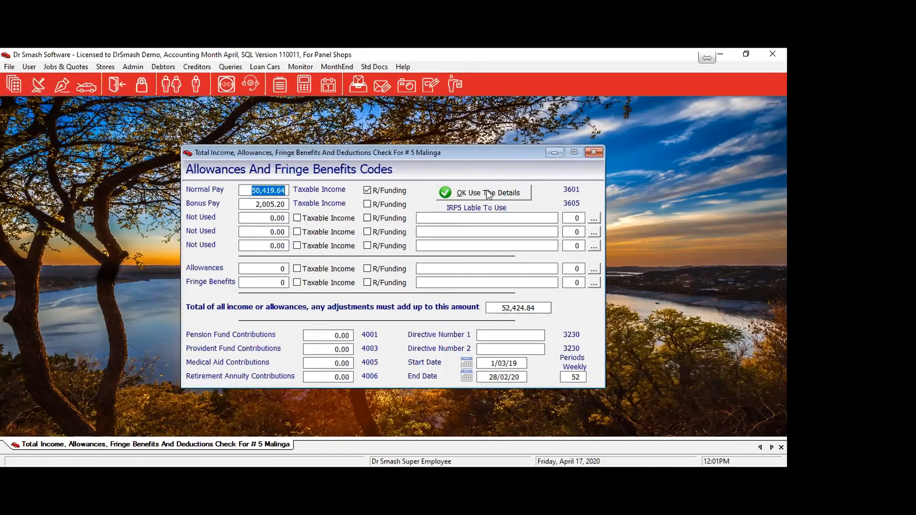
Accept employee #5's income details and pick Income Less Than Tax Threshold as the nil-tax reason.
click(509, 199)
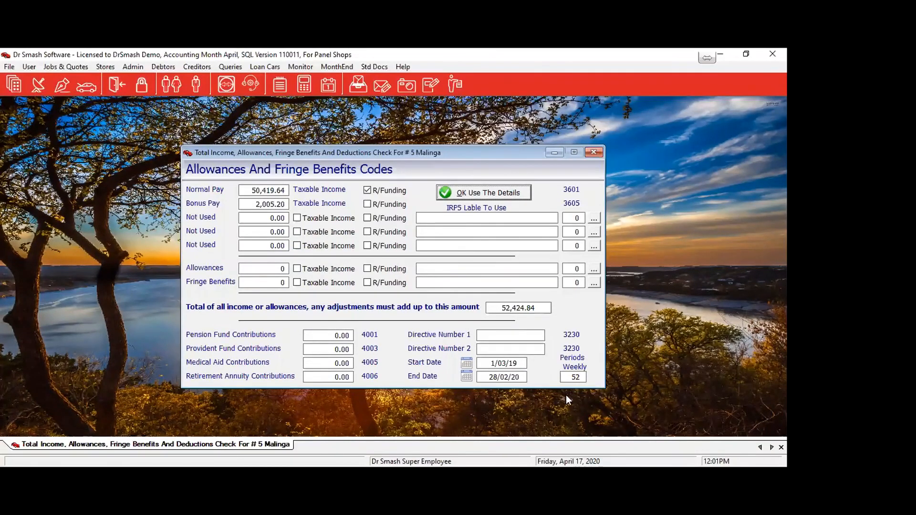
click(492, 194)
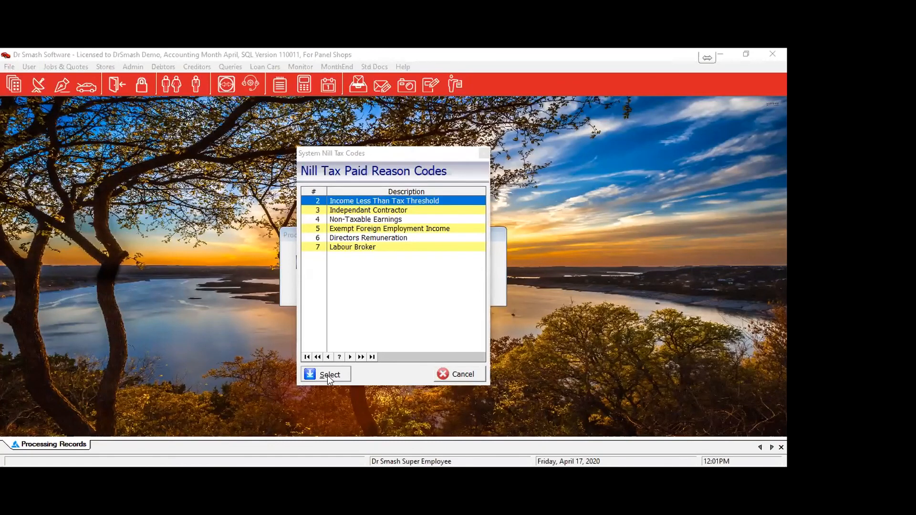
click(329, 377)
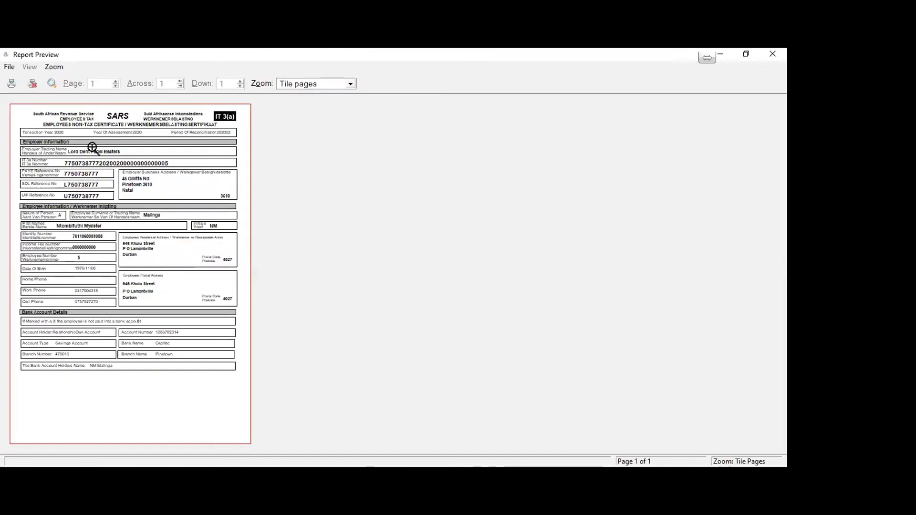
Close the certificate preview and view the IRP5202002 folder with IRP5.CSV, the PDF and Printouts.
click(36, 82)
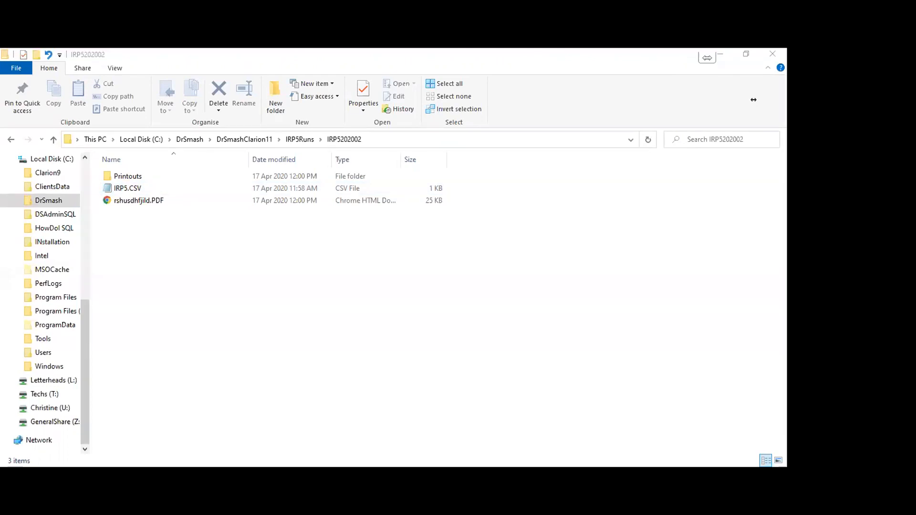
click(754, 100)
click(716, 202)
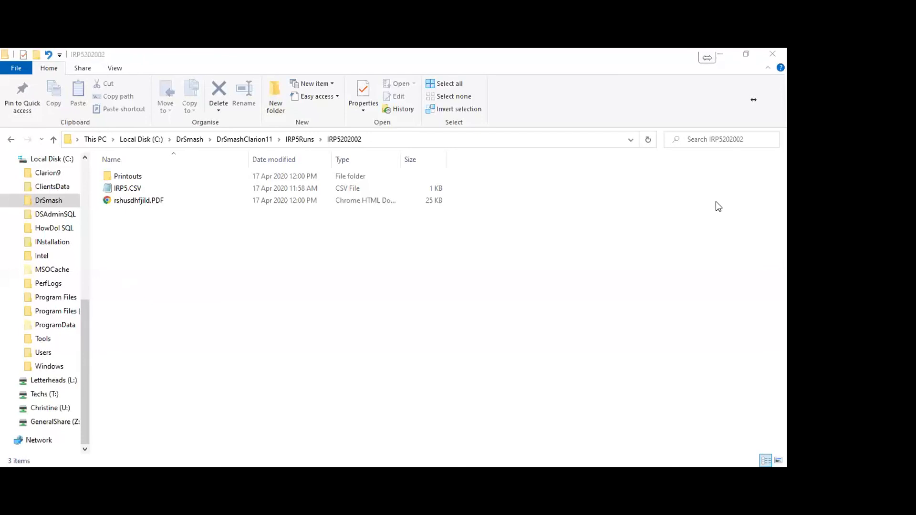